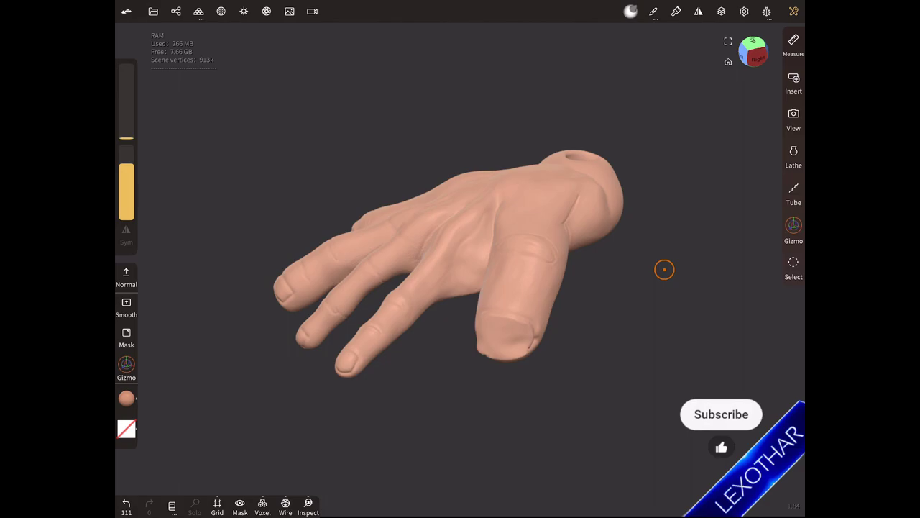
Draw a smooth B-spline tube running down from the palm as the forearm.
drag(664, 270, 544, 433)
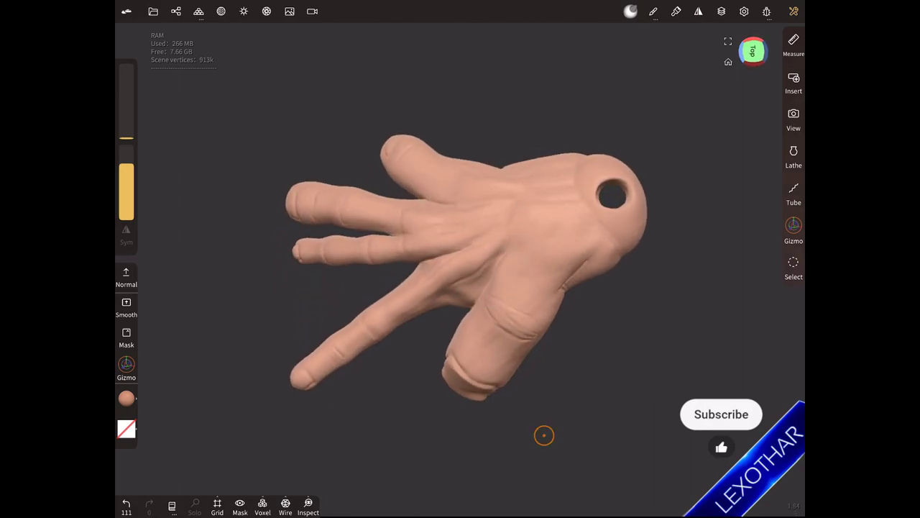
mouse_move(468, 266)
mouse_down()
mouse_move(529, 229)
mouse_move(535, 258)
mouse_move(639, 178)
mouse_up()
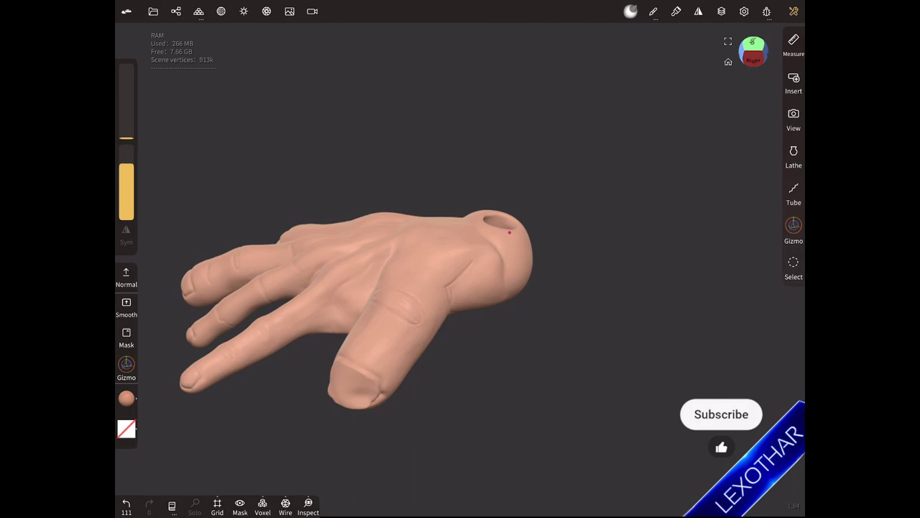
drag(639, 178, 553, 266)
drag(509, 232, 579, 246)
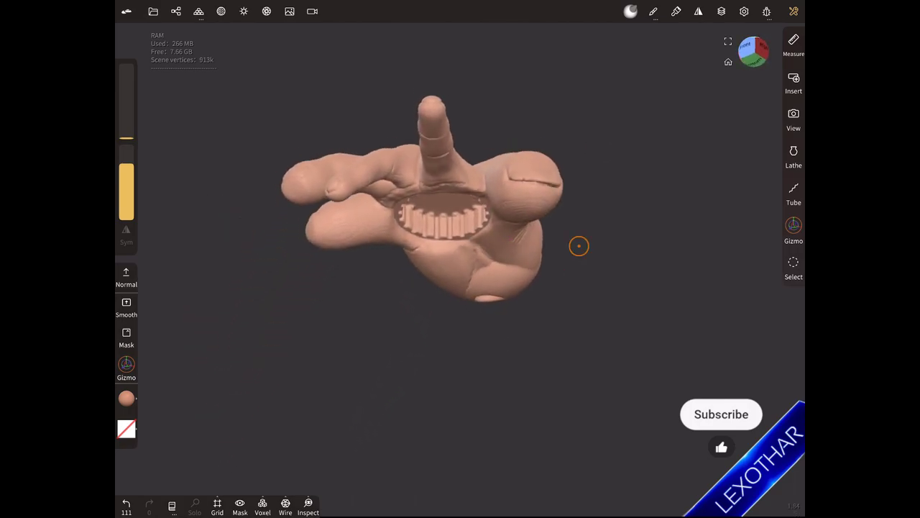
mouse_move(578, 246)
mouse_down()
mouse_move(576, 282)
mouse_move(598, 115)
mouse_move(506, 319)
mouse_move(510, 263)
mouse_move(616, 307)
mouse_move(551, 417)
mouse_move(559, 360)
mouse_move(485, 281)
mouse_move(335, 288)
mouse_move(479, 281)
mouse_move(581, 241)
mouse_move(536, 269)
mouse_move(540, 299)
mouse_up()
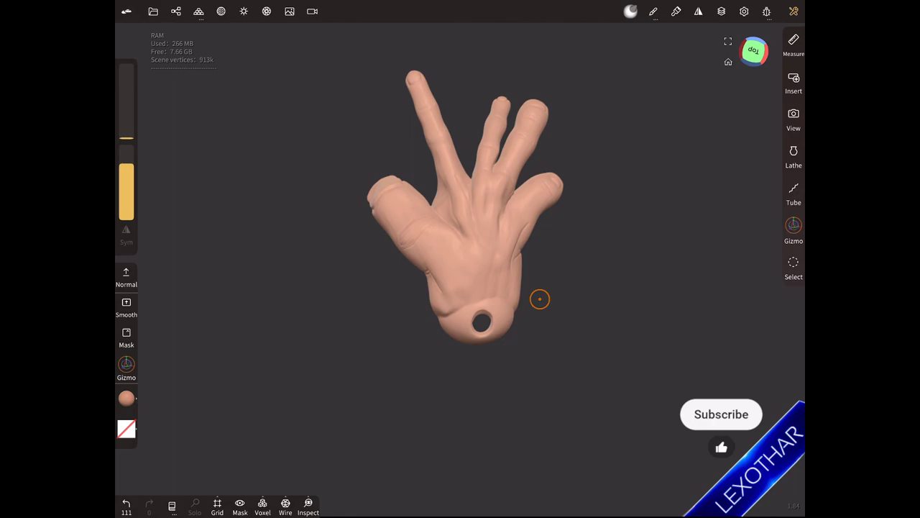
click(794, 191)
click(126, 111)
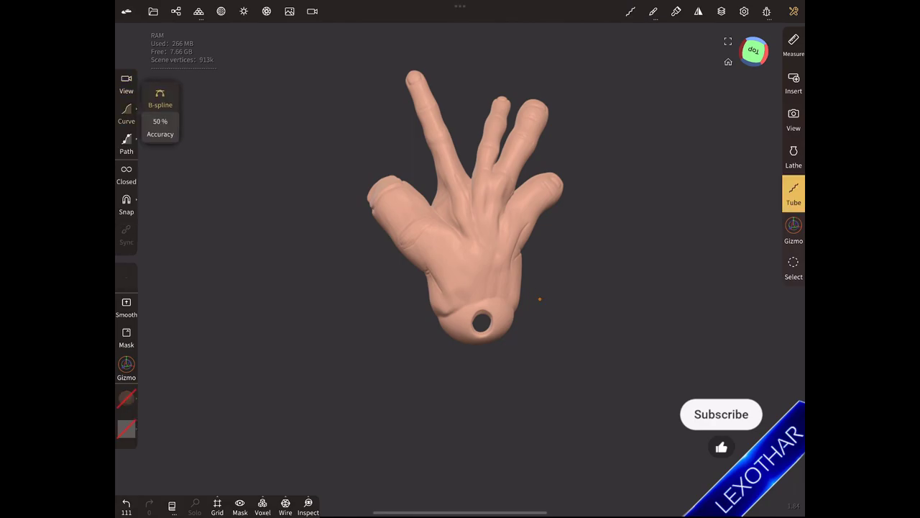
click(479, 295)
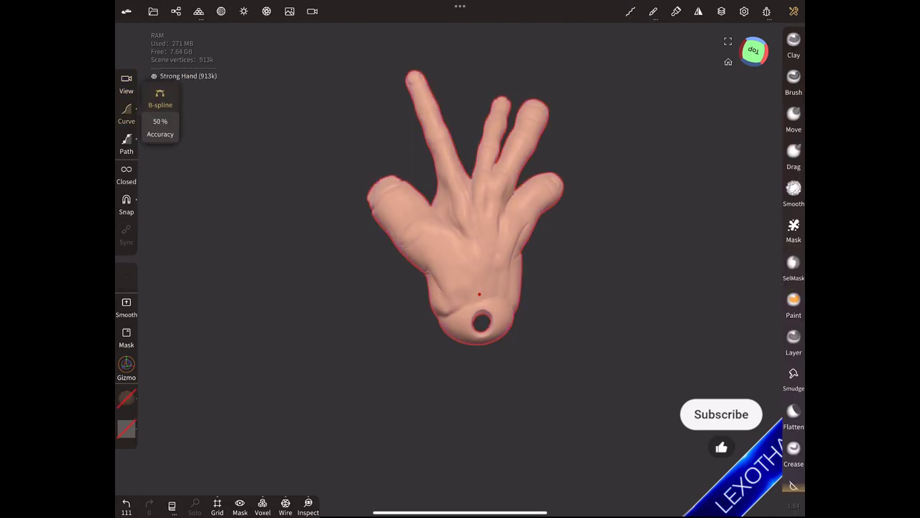
drag(479, 284, 486, 443)
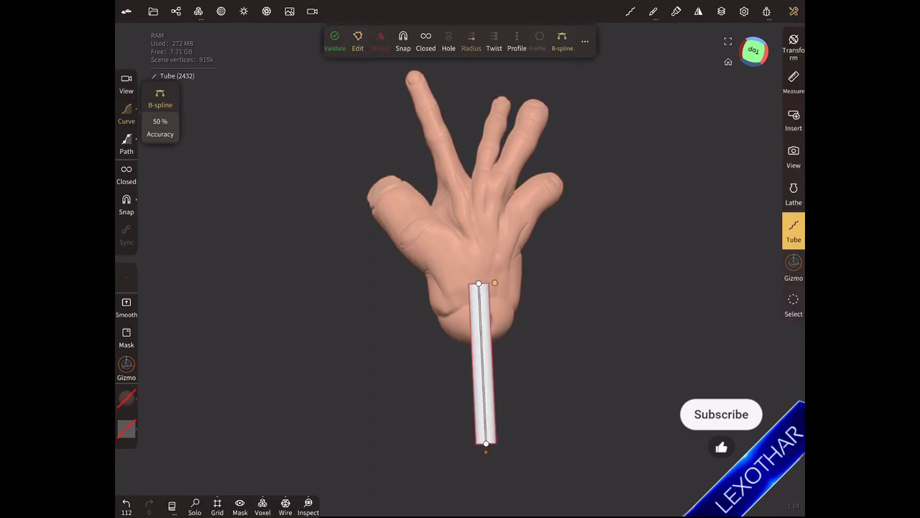
click(486, 444)
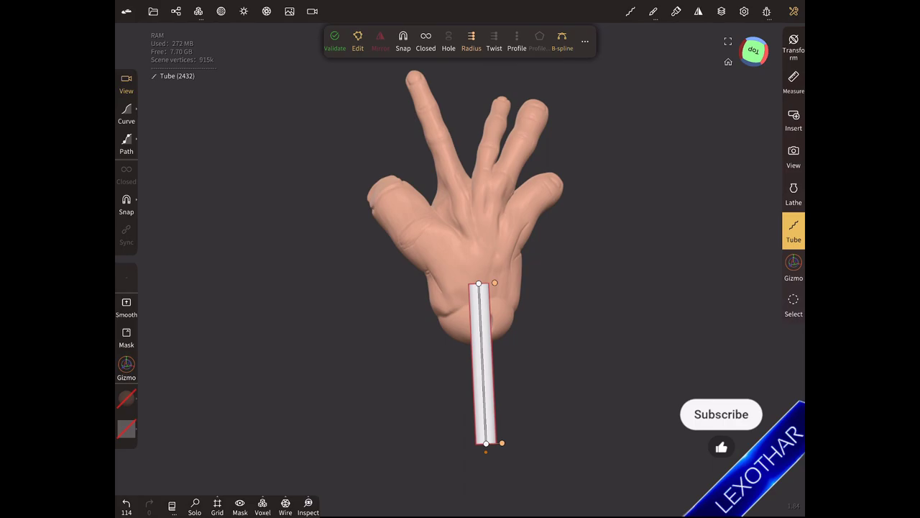
Widen the tube's wrist and base, adding two mid control points to taper it.
drag(502, 442, 506, 442)
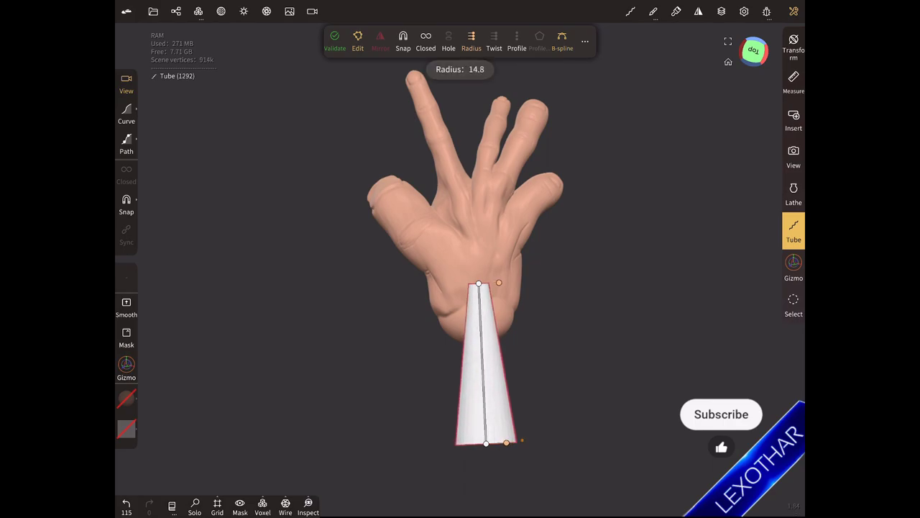
drag(499, 283, 514, 281)
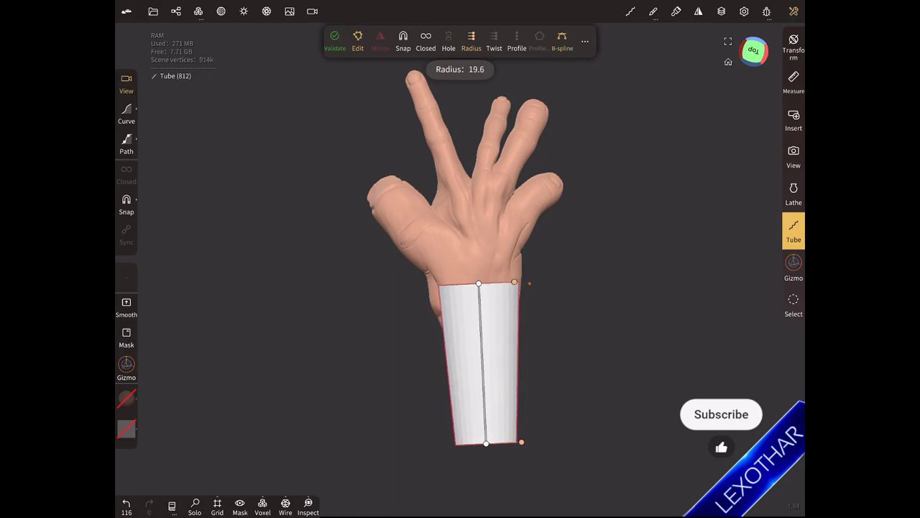
click(483, 327)
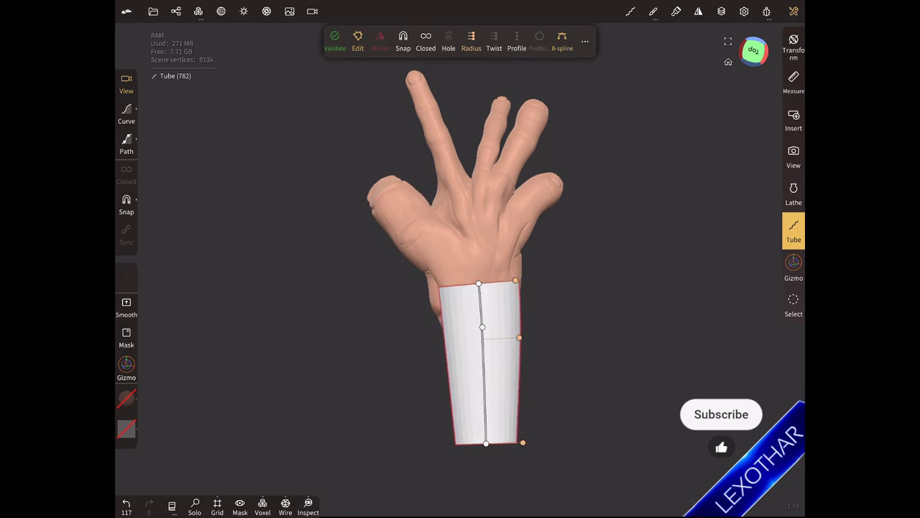
click(486, 422)
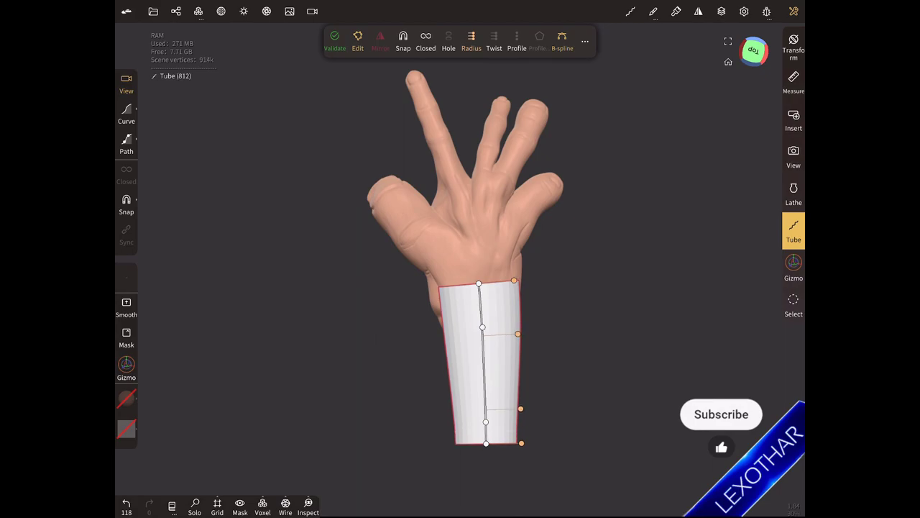
drag(482, 328, 481, 341)
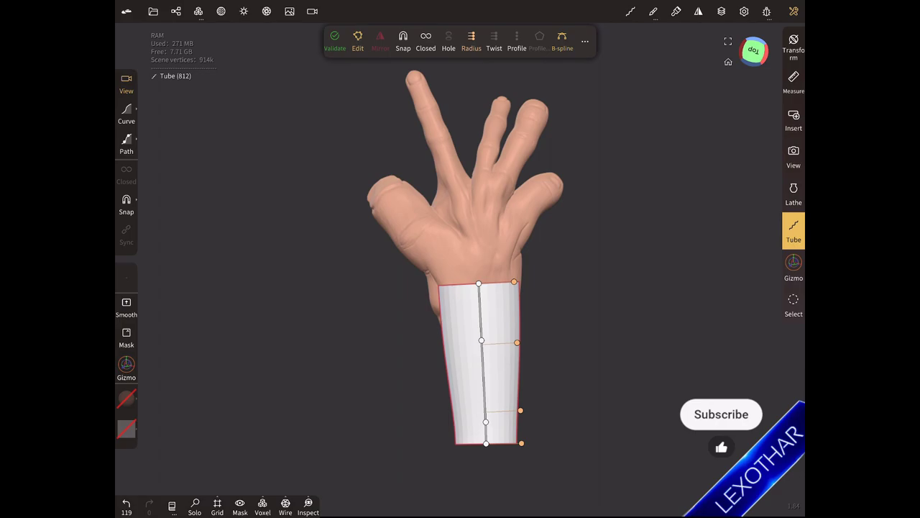
drag(521, 443, 523, 442)
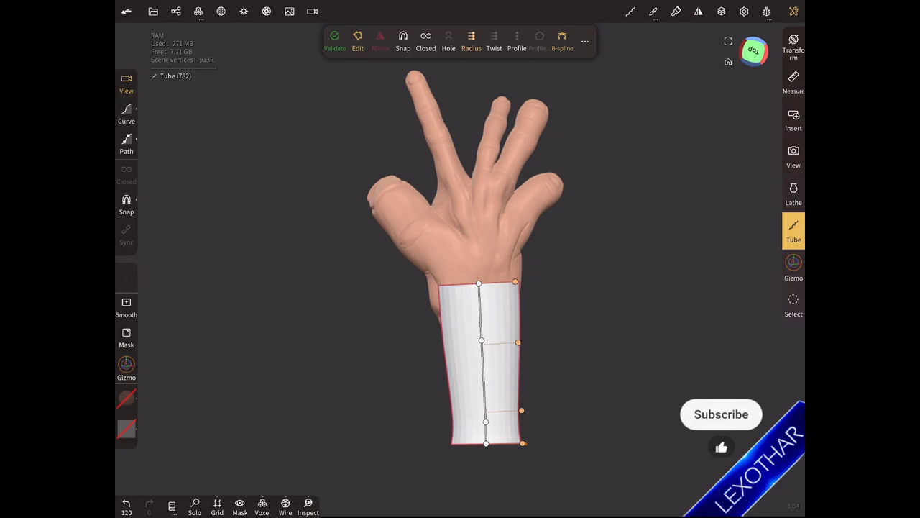
mouse_move(389, 237)
mouse_down()
mouse_move(447, 278)
mouse_move(311, 393)
mouse_up()
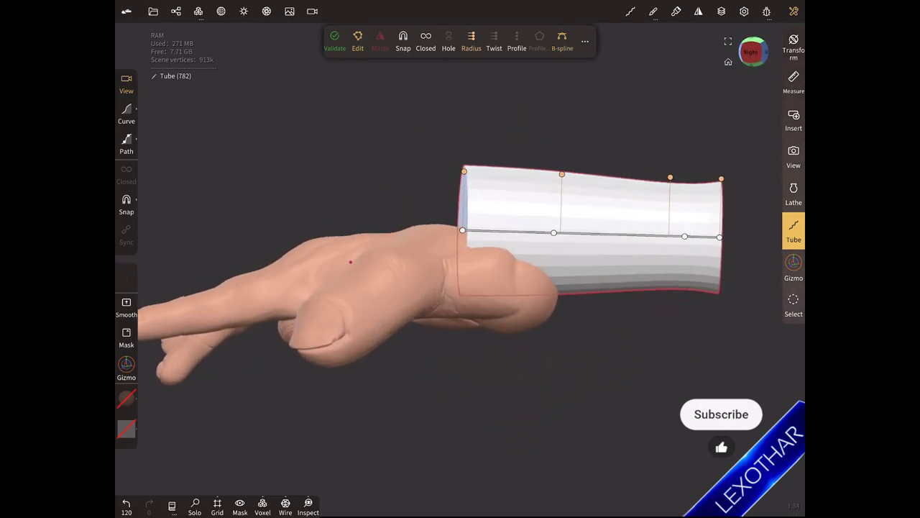
Straighten the tube by lowering its wrist, middle and far-end points level.
drag(414, 259, 410, 307)
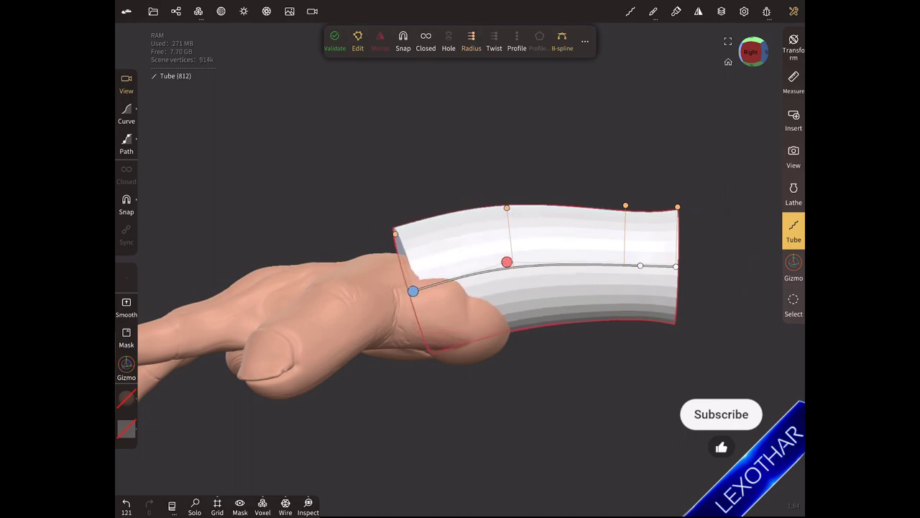
drag(507, 261, 516, 301)
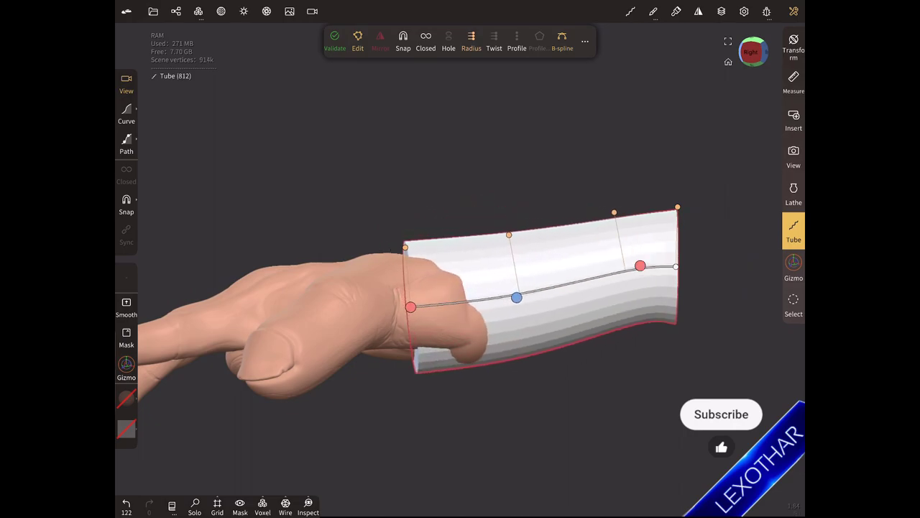
drag(640, 265, 631, 308)
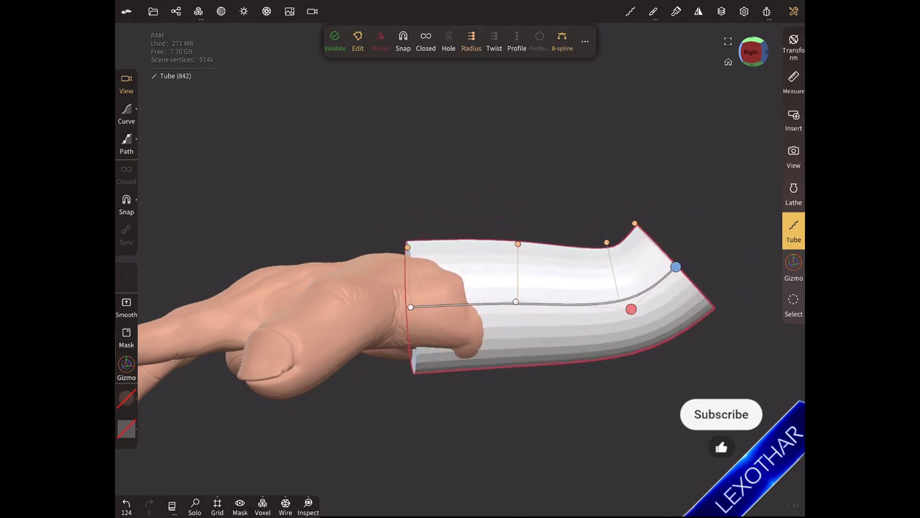
drag(676, 267, 681, 309)
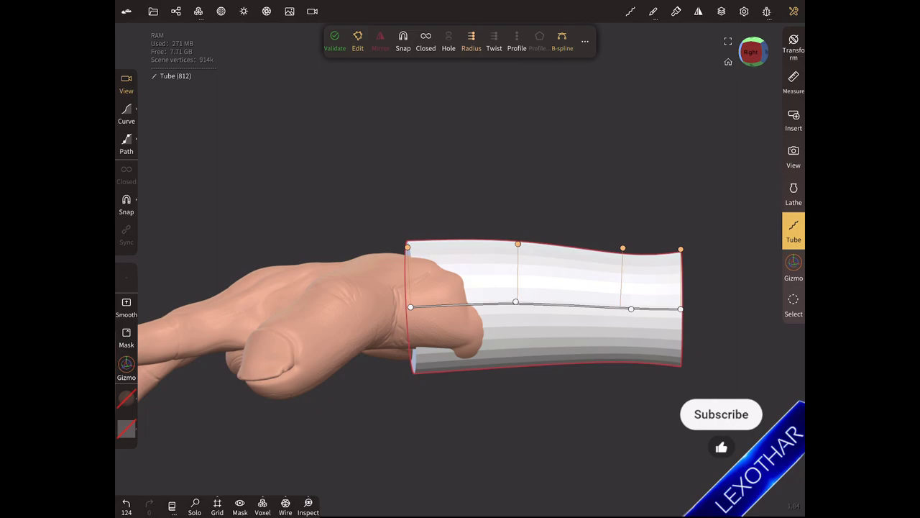
Slightly narrow the forearm tube's far end.
drag(546, 402, 546, 460)
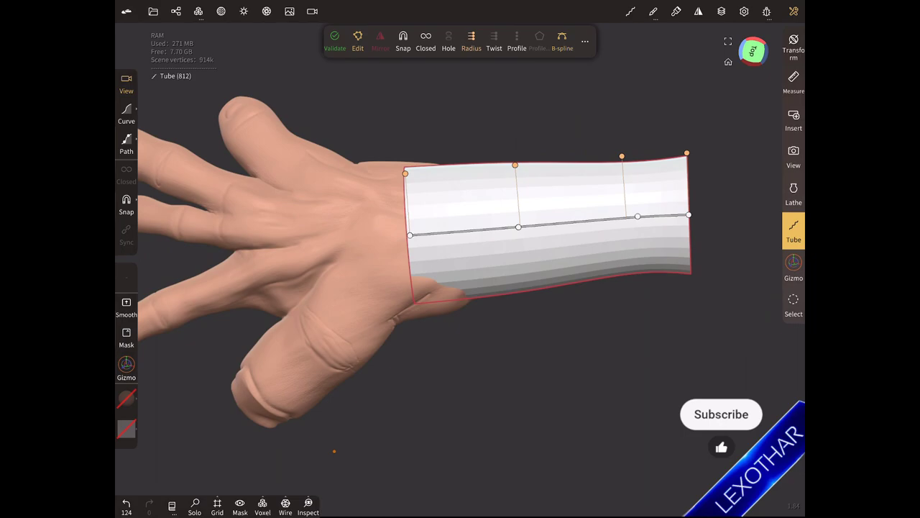
drag(334, 451, 397, 359)
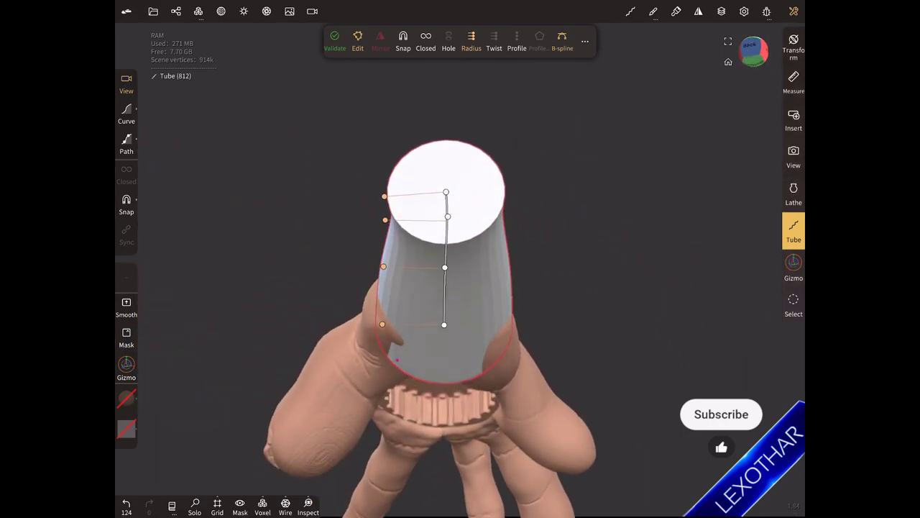
drag(397, 360, 504, 359)
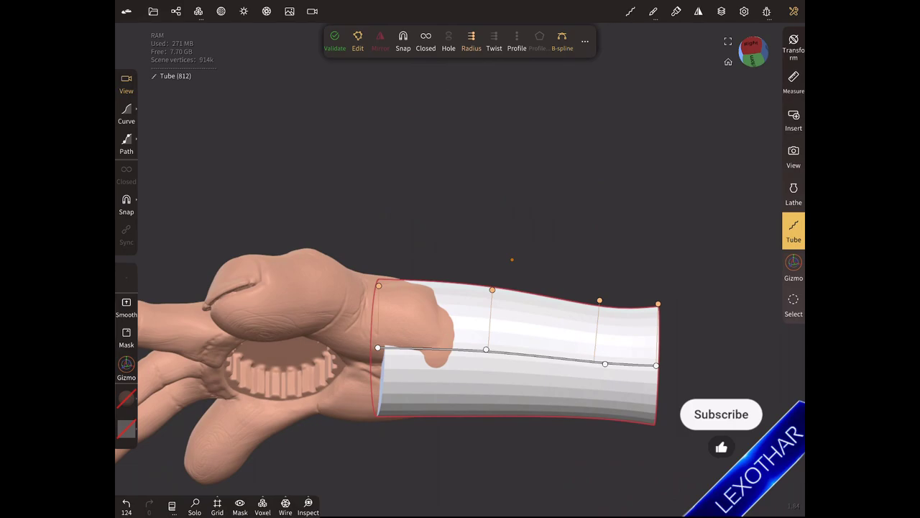
drag(397, 359, 311, 434)
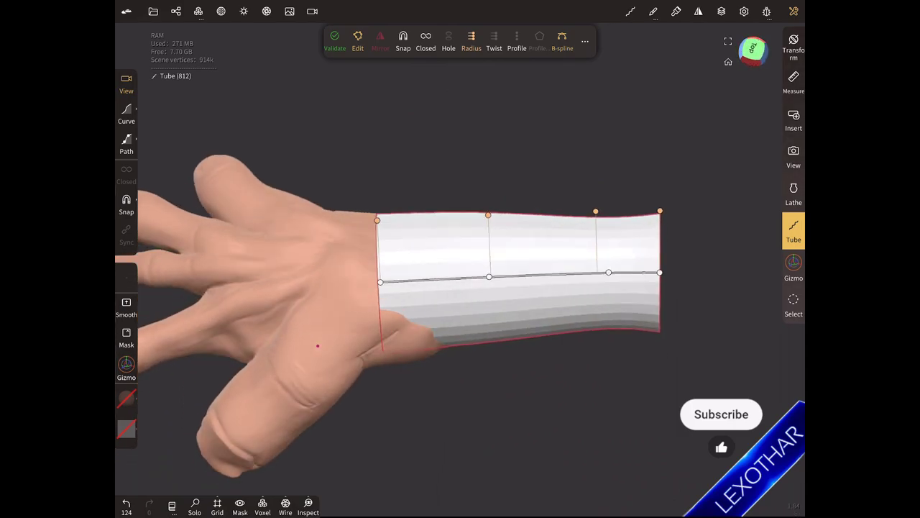
drag(666, 213, 661, 219)
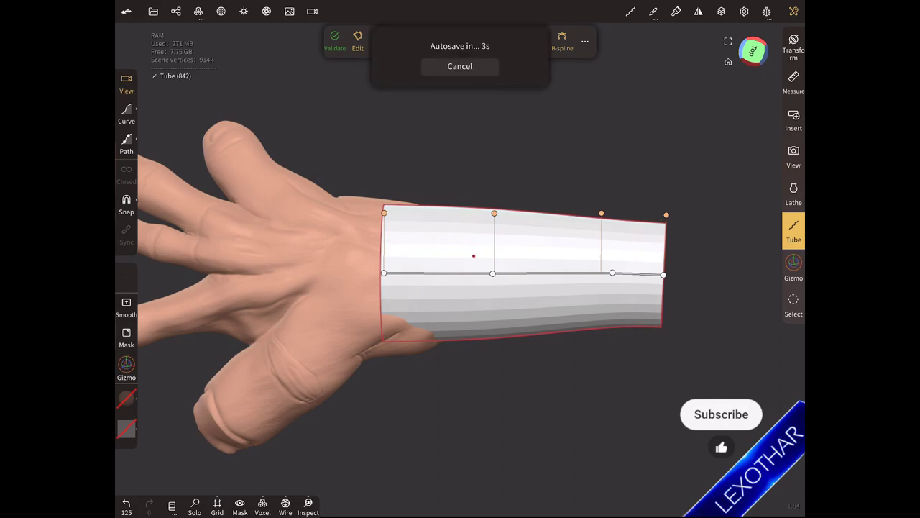
mouse_move(245, 316)
mouse_down()
mouse_move(268, 392)
mouse_move(260, 373)
mouse_move(363, 293)
mouse_move(335, 242)
mouse_move(318, 248)
mouse_up()
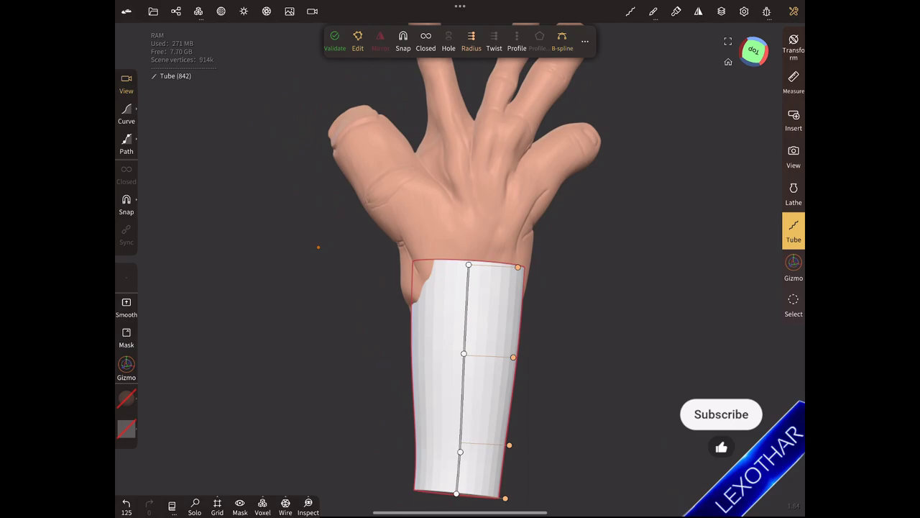
Widen the tube at its wrist, middle and lower end, adding a new axis point.
drag(468, 264, 515, 274)
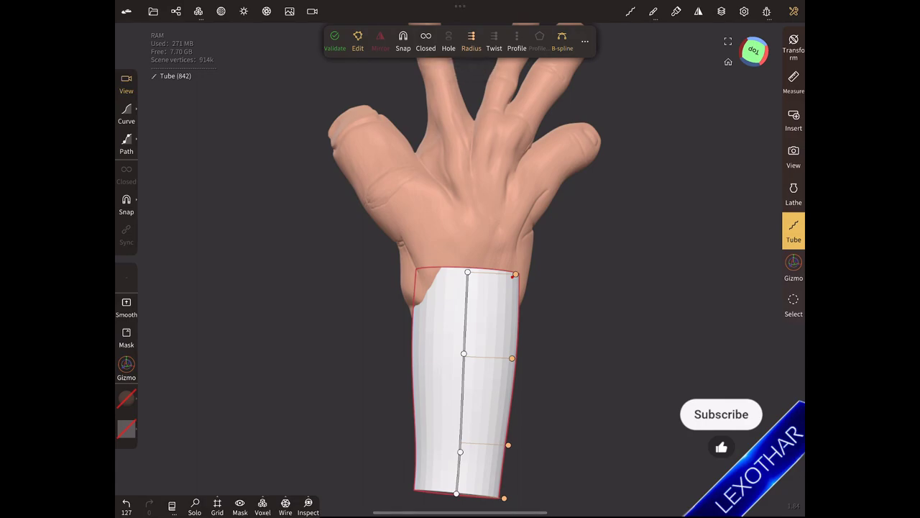
drag(504, 497, 462, 493)
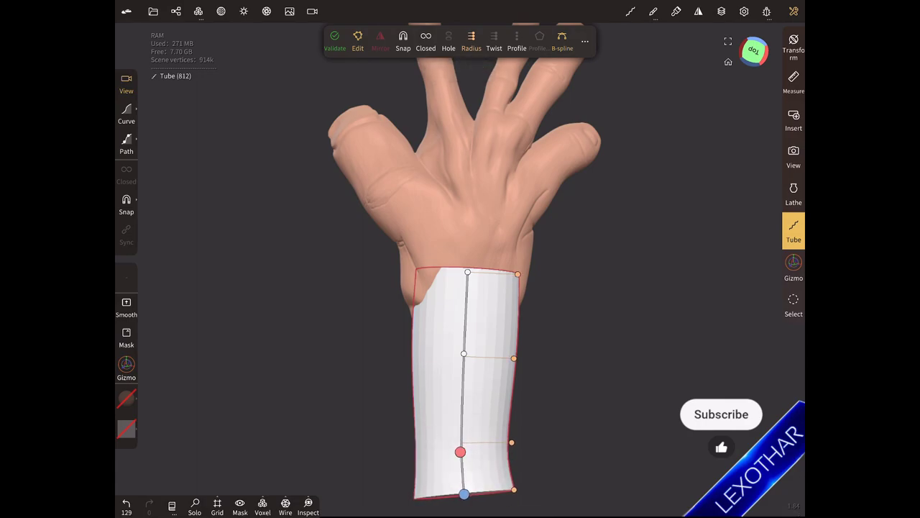
drag(511, 442, 514, 442)
drag(513, 357, 515, 358)
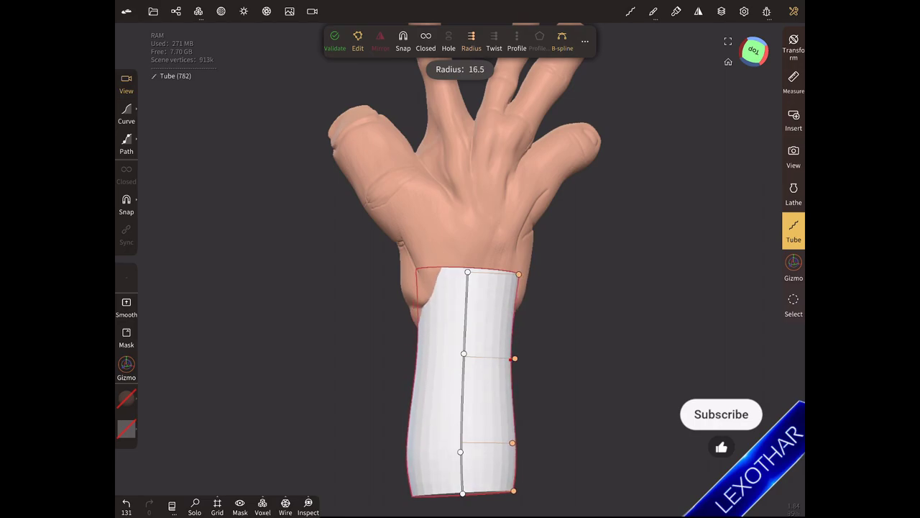
click(467, 303)
drag(515, 307, 518, 308)
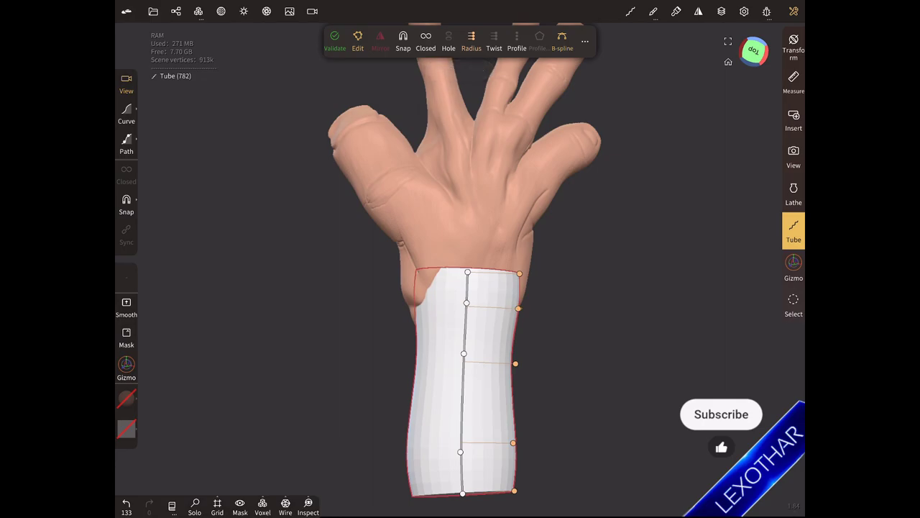
Remove the bottom point to shorten the tube, then commit it as a mesh.
mouse_move(462, 494)
mouse_down()
mouse_move(460, 452)
mouse_move(518, 454)
mouse_up()
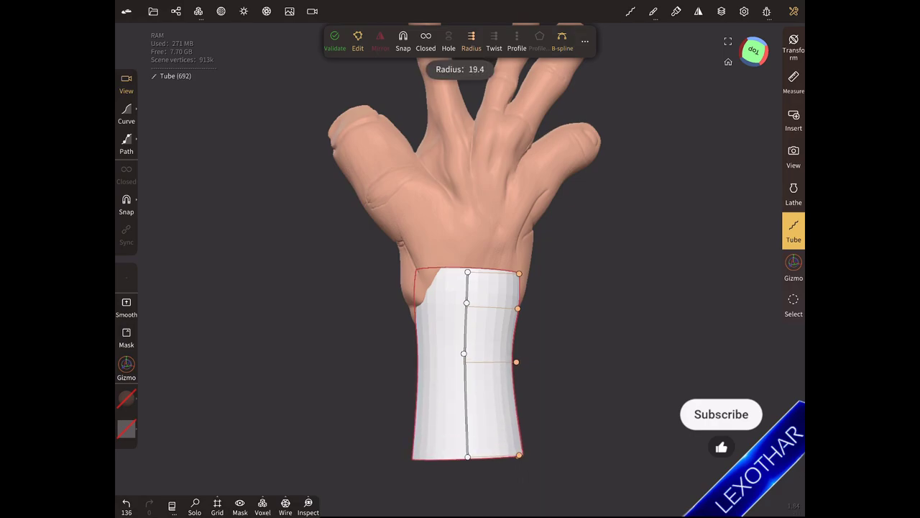
mouse_move(611, 374)
mouse_down()
mouse_move(590, 302)
mouse_move(546, 237)
mouse_move(503, 201)
mouse_up()
drag(575, 216, 503, 345)
scroll(400, 424, up, 3)
scroll(363, 411, up, 2)
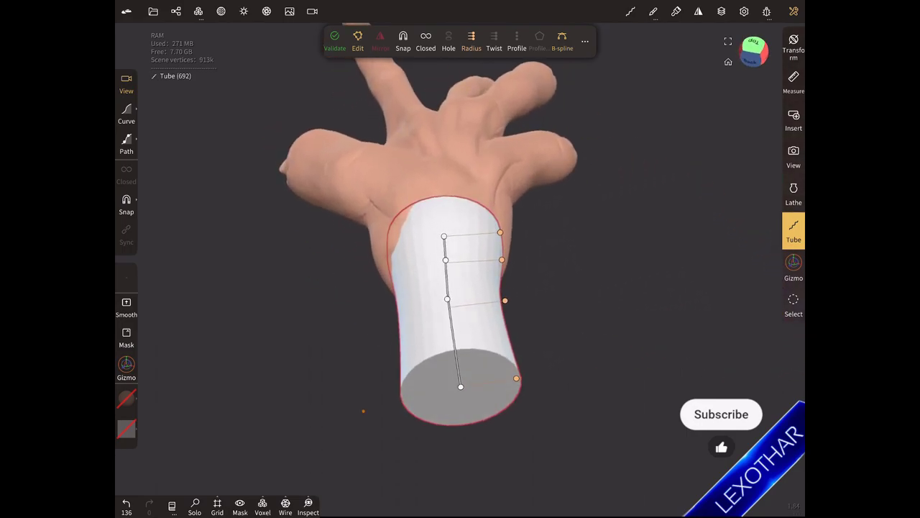
click(363, 411)
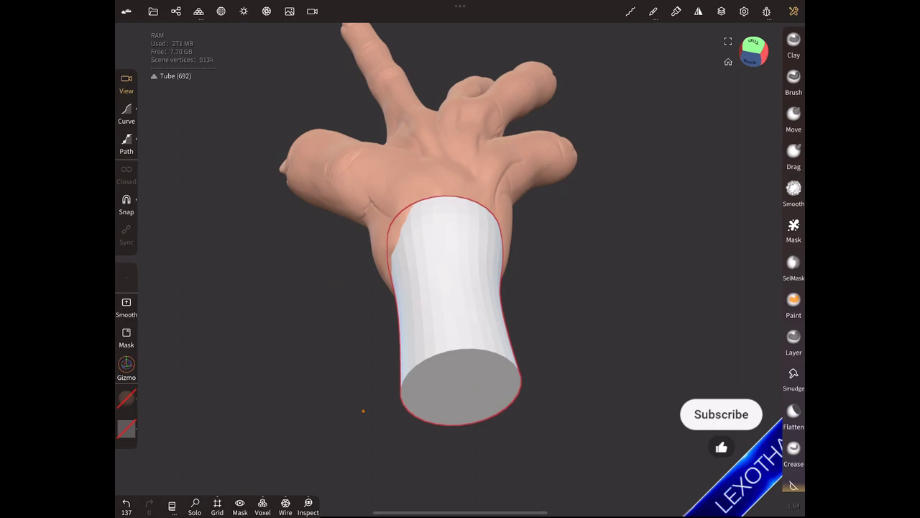
Subdivide the forearm tube twice with Multires to about 11k vertices.
mouse_move(363, 410)
mouse_down()
mouse_move(331, 281)
mouse_move(323, 293)
mouse_up()
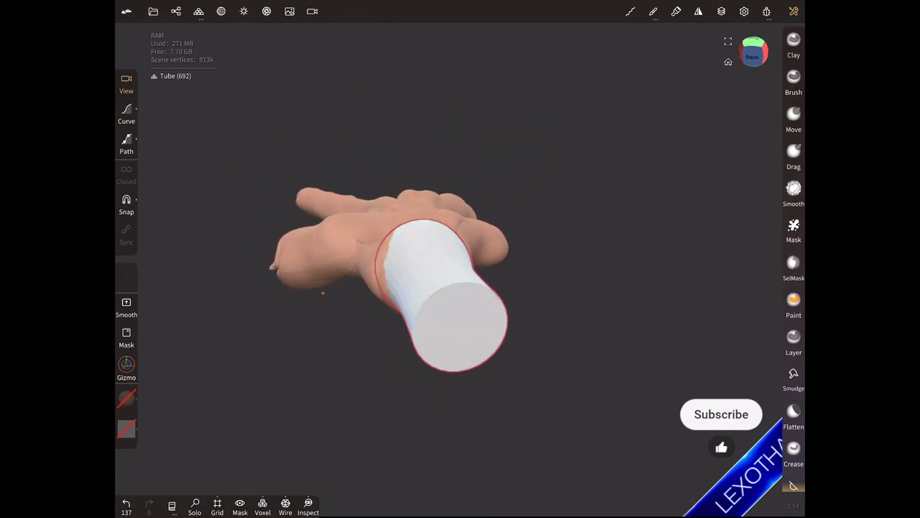
mouse_move(323, 293)
mouse_down()
mouse_move(389, 299)
mouse_move(263, 339)
mouse_move(306, 275)
mouse_move(286, 380)
mouse_move(268, 338)
mouse_move(327, 296)
mouse_up()
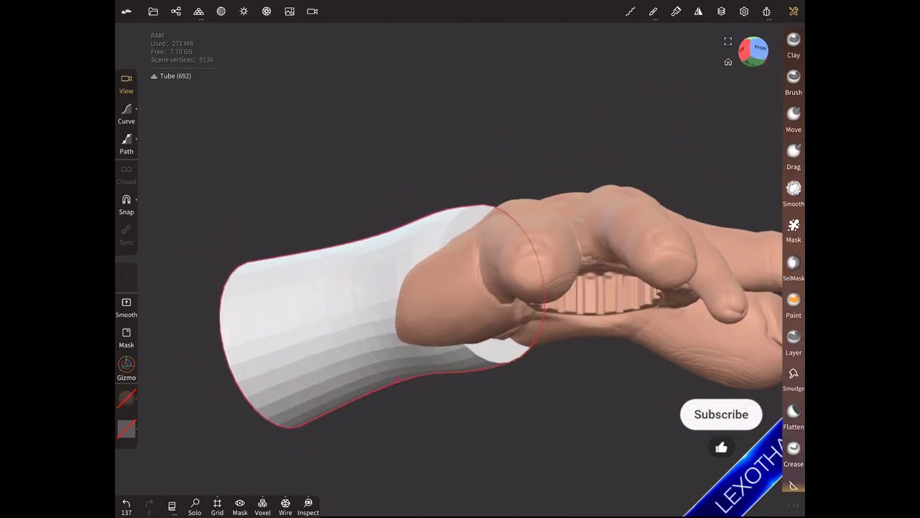
mouse_move(327, 296)
mouse_down()
mouse_move(393, 429)
mouse_move(302, 300)
mouse_move(291, 357)
mouse_up()
click(199, 11)
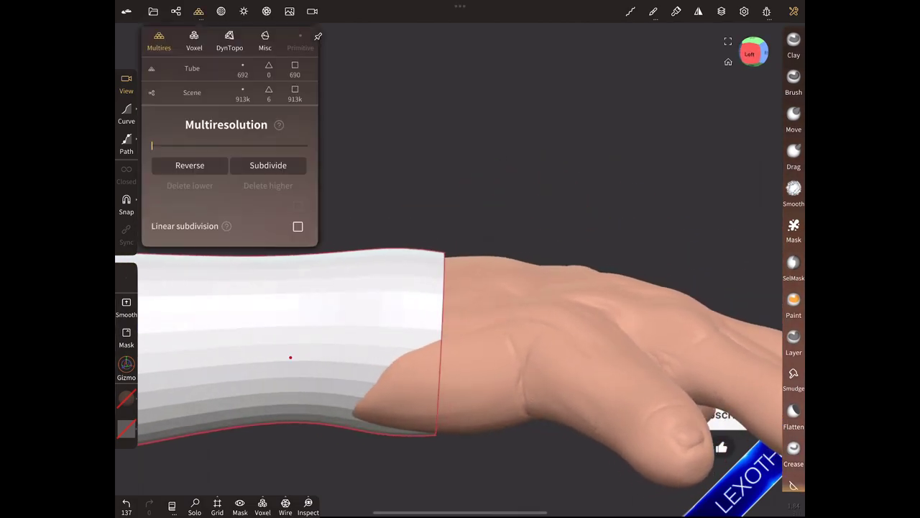
click(268, 165)
click(268, 165)
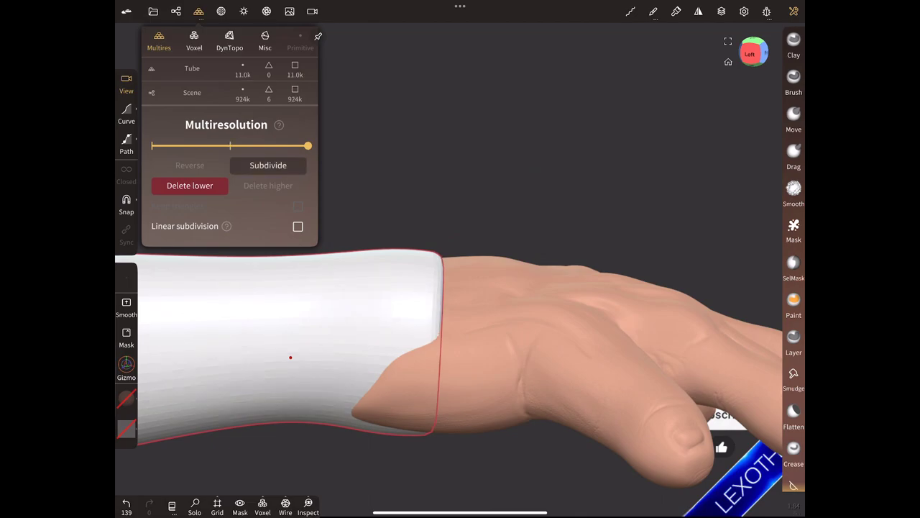
key(shift)
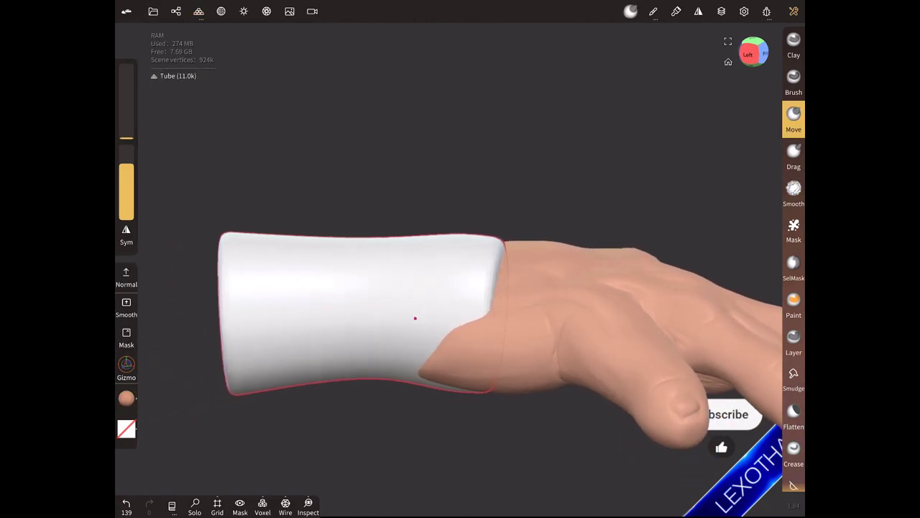
Enlarge the brush radius for broad shaping of the tube's wrist end.
mouse_move(415, 318)
mouse_down()
mouse_move(257, 423)
mouse_move(285, 386)
mouse_up()
drag(126, 138, 126, 130)
mouse_move(286, 386)
mouse_down()
mouse_move(389, 303)
mouse_move(345, 291)
mouse_up()
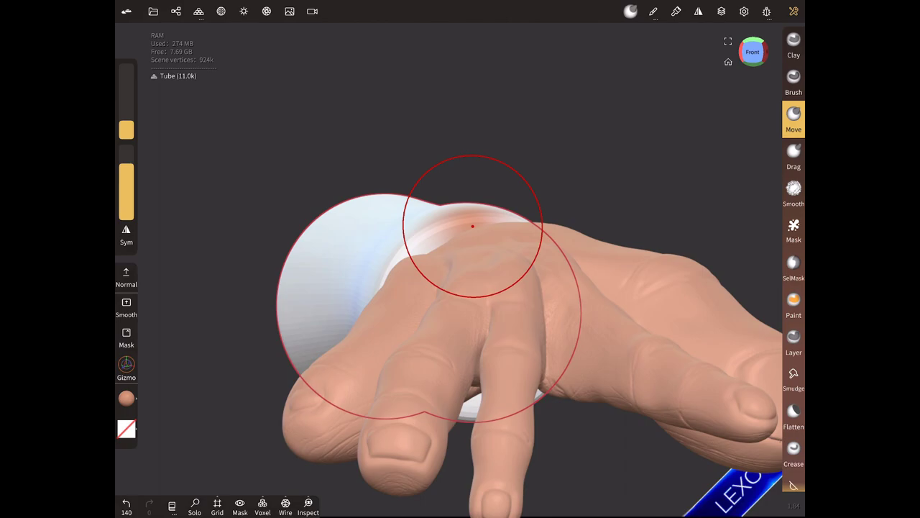
click(126, 397)
Sample the hand's skin colour with the eyedropper and force-paint the whole tube with it.
click(267, 283)
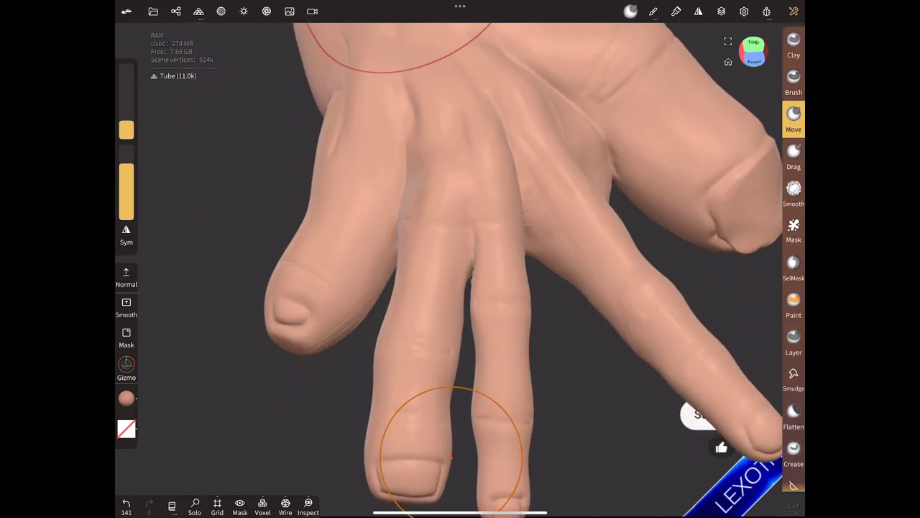
mouse_move(473, 225)
mouse_down()
mouse_move(412, 345)
mouse_move(317, 339)
mouse_up()
click(126, 398)
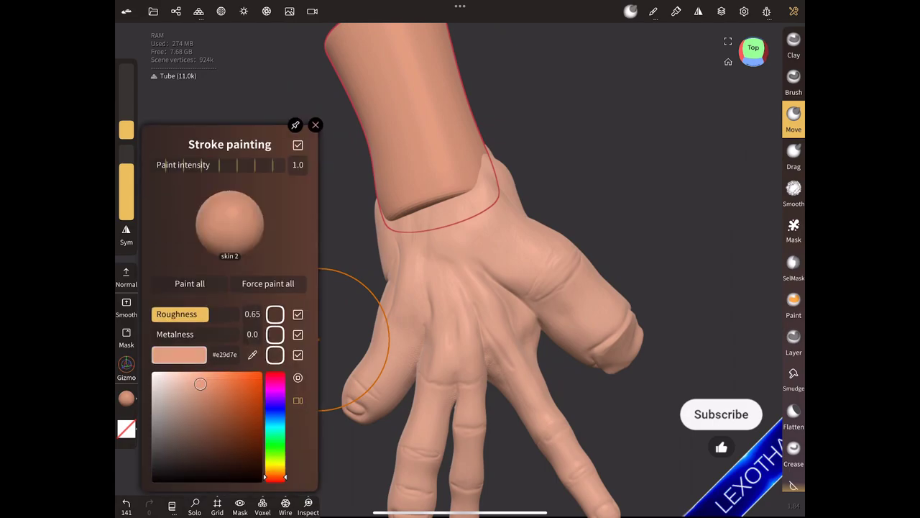
click(253, 354)
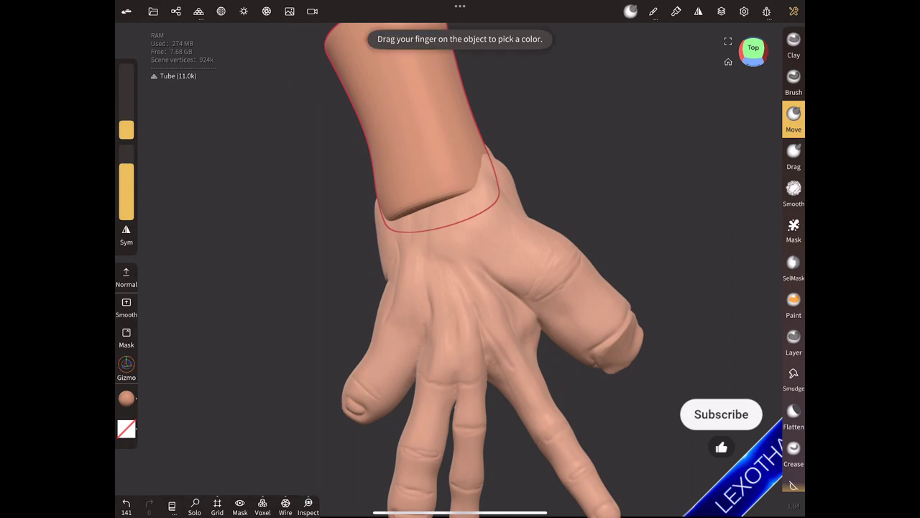
drag(503, 192, 504, 220)
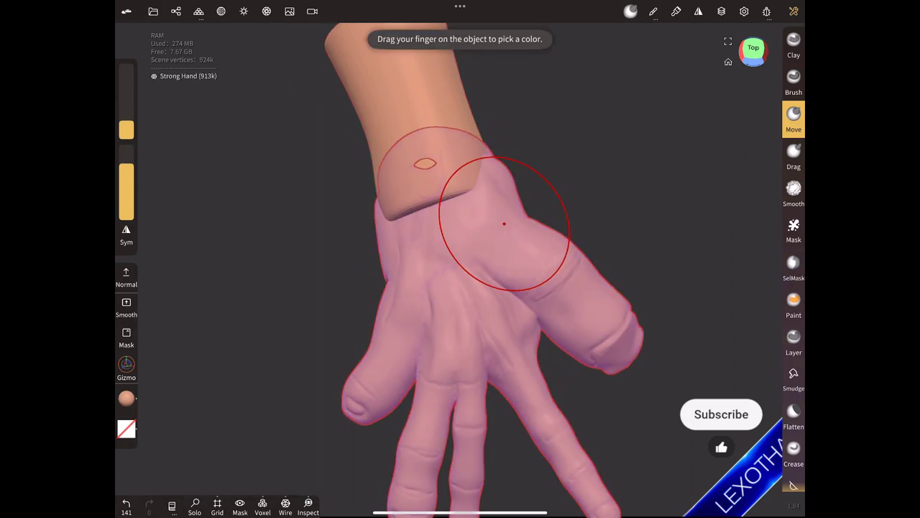
click(126, 398)
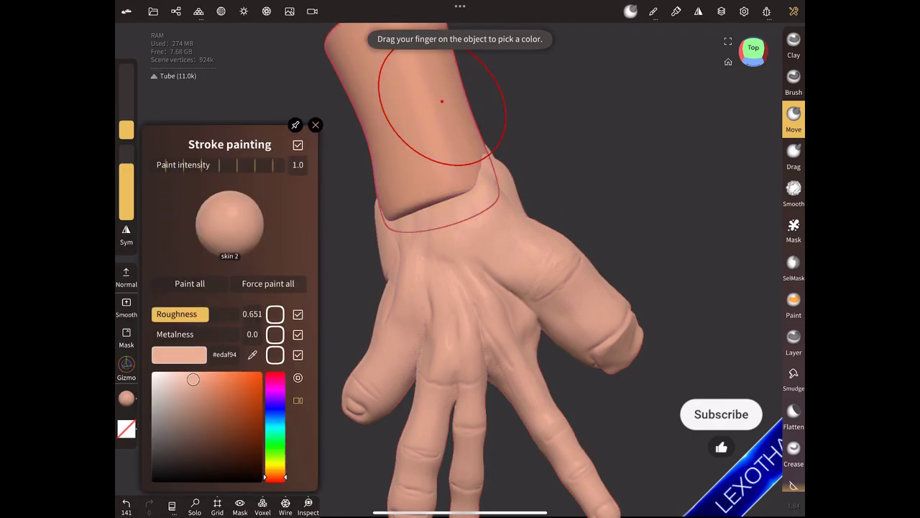
click(268, 283)
mouse_move(443, 101)
mouse_down()
mouse_move(352, 273)
mouse_move(315, 253)
mouse_up()
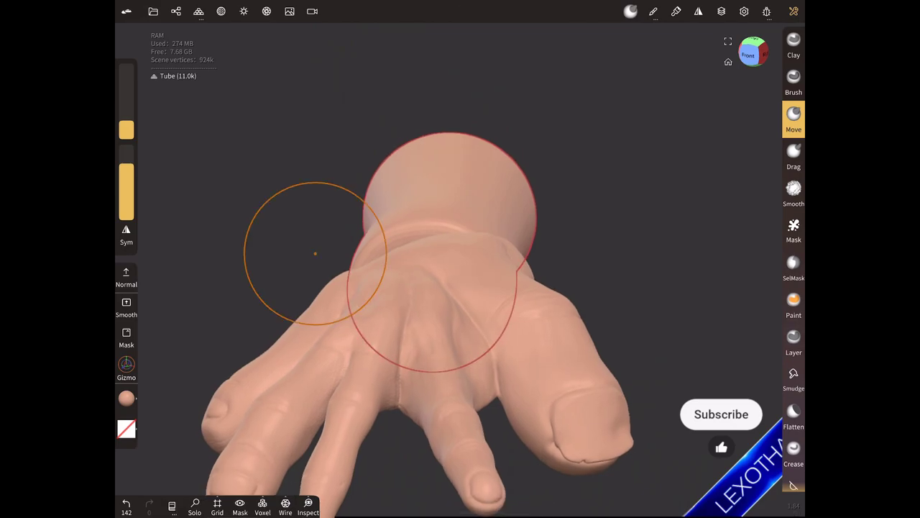
Push the wrist surface where the tube meets the hand with the Move brush.
click(428, 248)
mouse_move(419, 241)
mouse_down()
mouse_move(390, 243)
mouse_move(374, 263)
mouse_move(454, 232)
mouse_move(362, 335)
mouse_move(366, 195)
mouse_move(366, 302)
mouse_move(422, 366)
mouse_up()
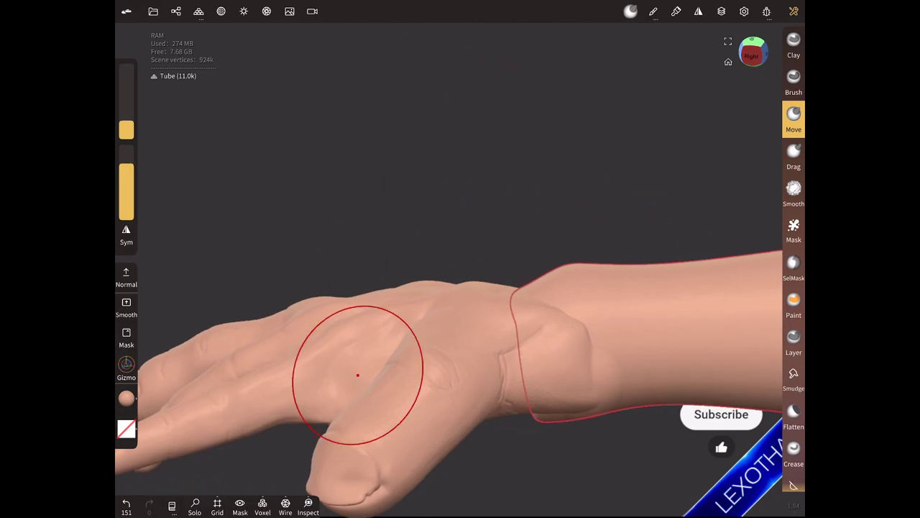
mouse_move(357, 374)
mouse_down()
mouse_move(386, 304)
mouse_move(268, 284)
mouse_up()
drag(753, 52, 746, 62)
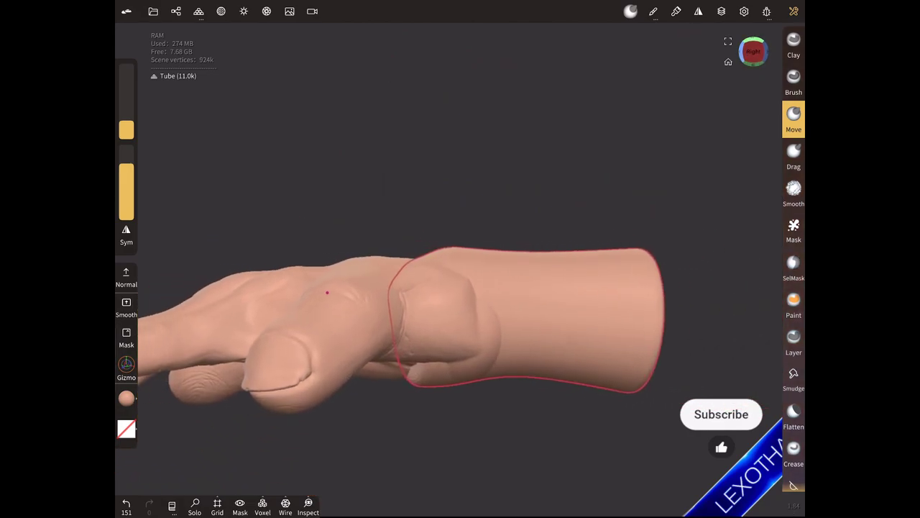
click(318, 294)
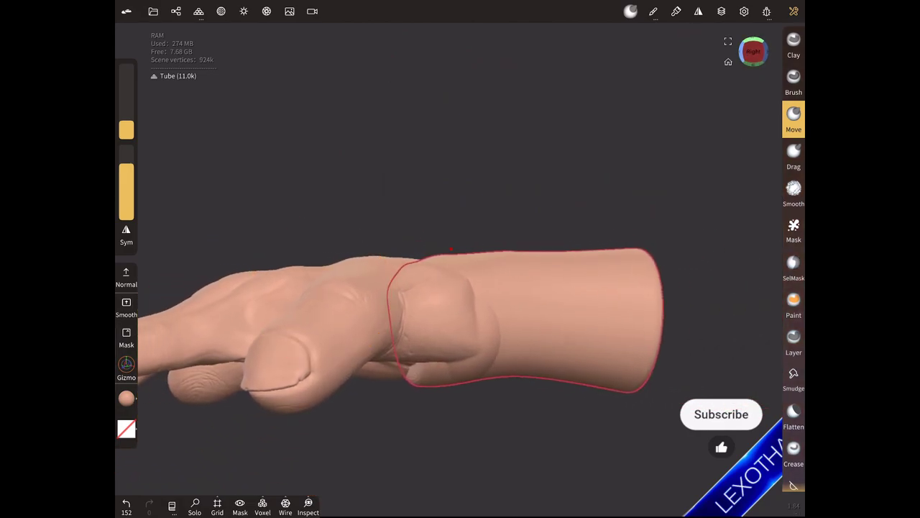
mouse_move(451, 249)
mouse_down()
mouse_move(403, 277)
mouse_move(359, 275)
mouse_up()
mouse_move(456, 271)
mouse_down()
mouse_move(533, 257)
mouse_move(481, 269)
mouse_up()
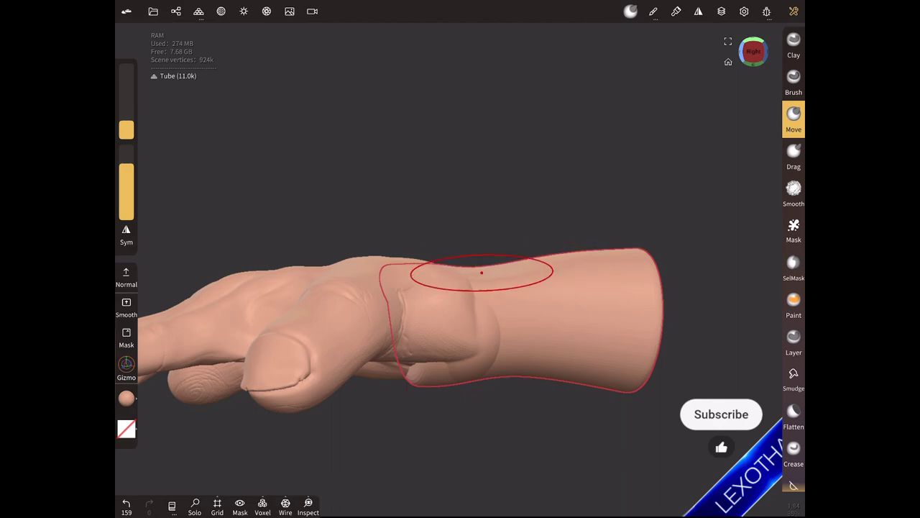
Raise the forearm top toward its end and push the wrist underside into a rounded swelling.
drag(397, 273, 400, 276)
drag(546, 264, 546, 264)
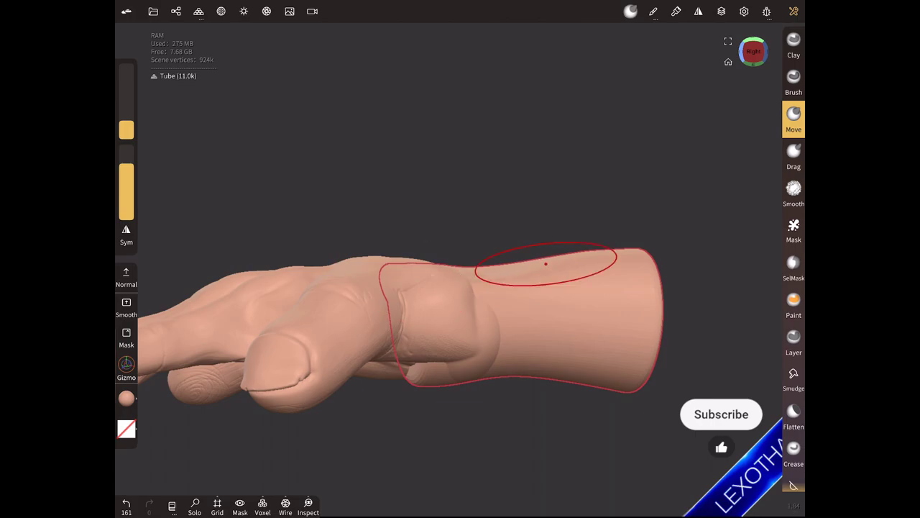
drag(546, 264, 577, 258)
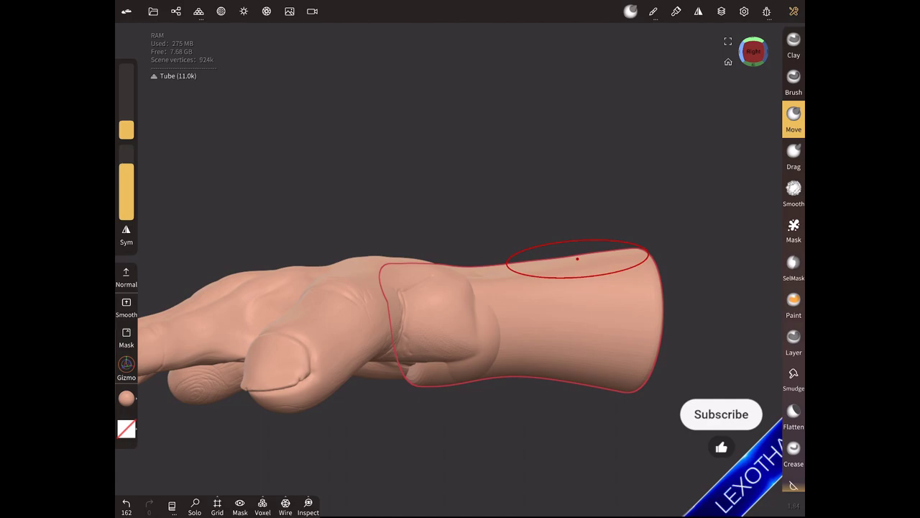
drag(578, 258, 577, 258)
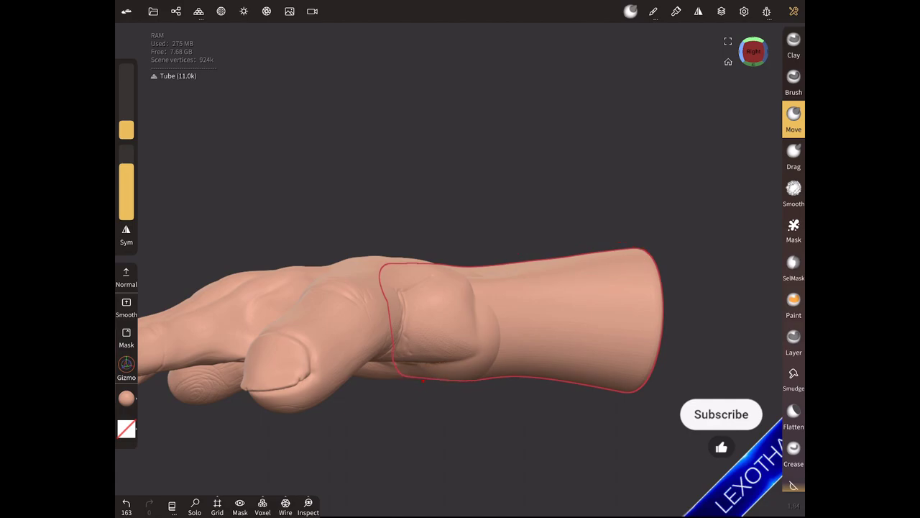
drag(370, 324, 370, 325)
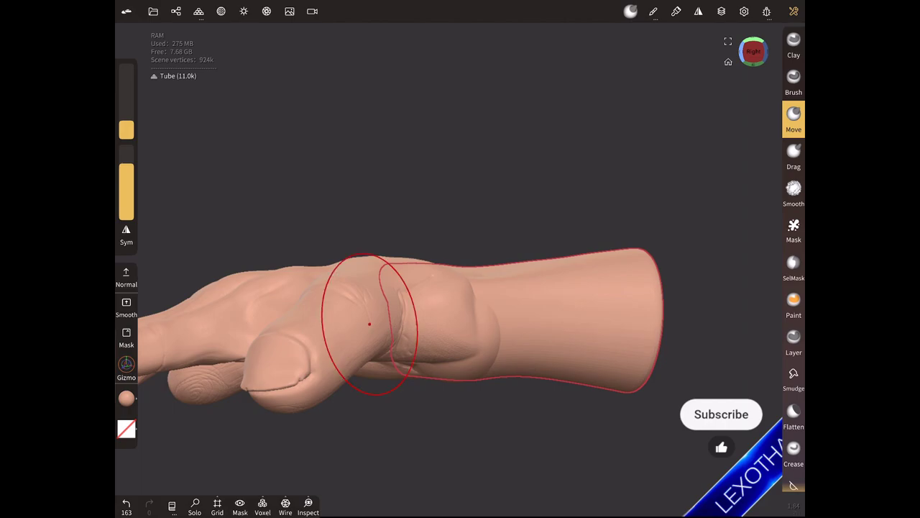
drag(370, 324, 370, 324)
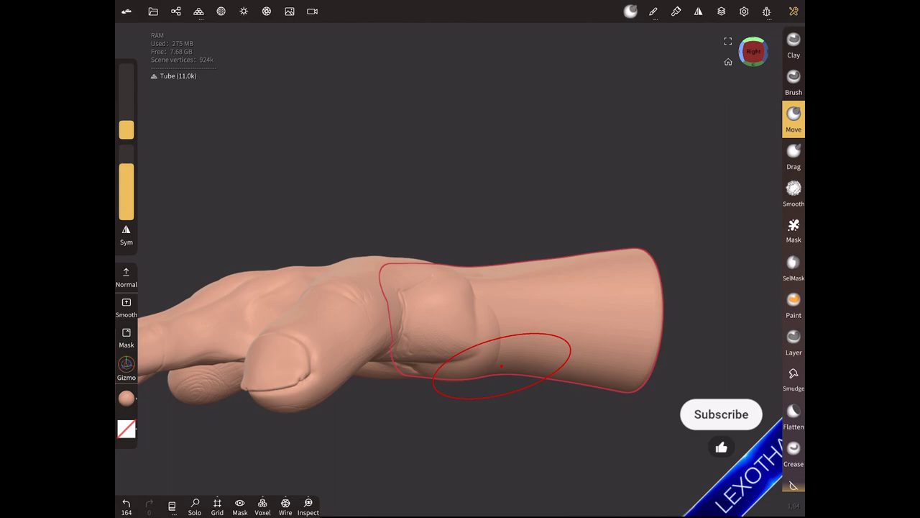
mouse_move(501, 366)
mouse_down()
mouse_move(305, 282)
mouse_move(386, 377)
mouse_up()
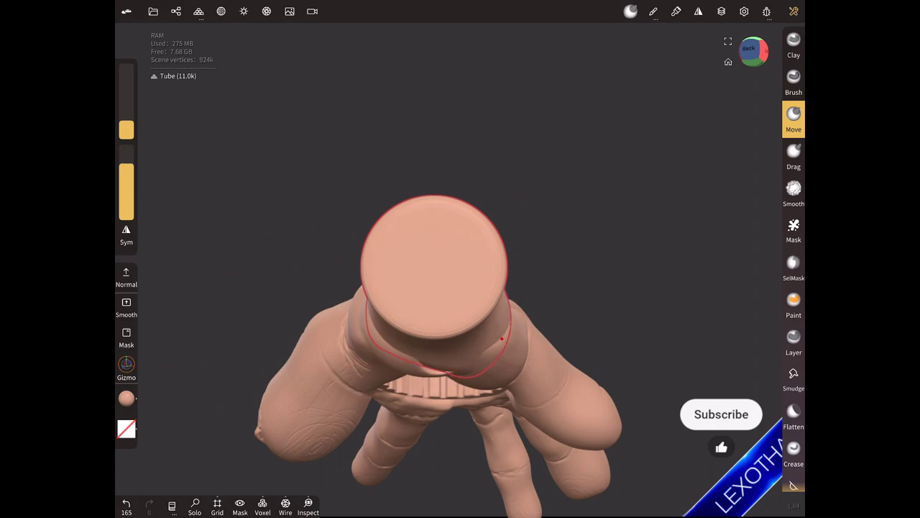
Enlarge the Move brush and fit the tube's lower ring snugly around the wrist.
drag(517, 338, 518, 338)
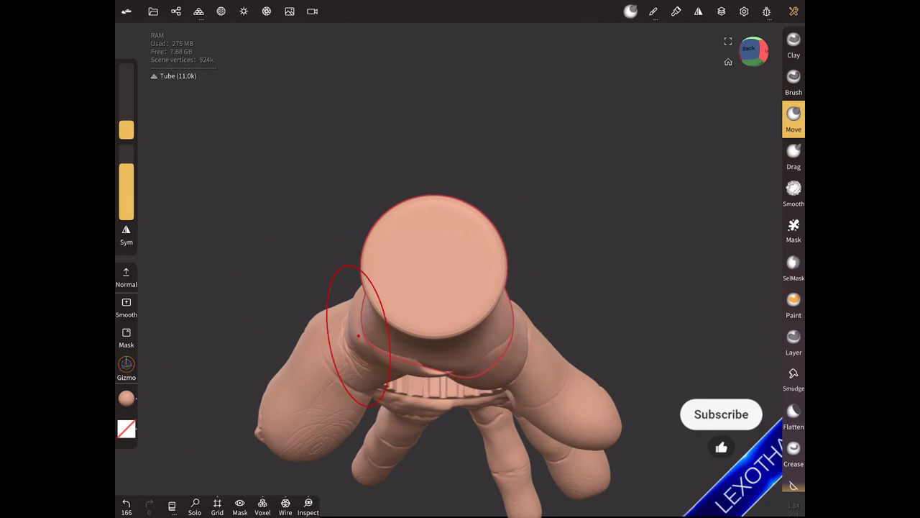
drag(470, 370, 470, 369)
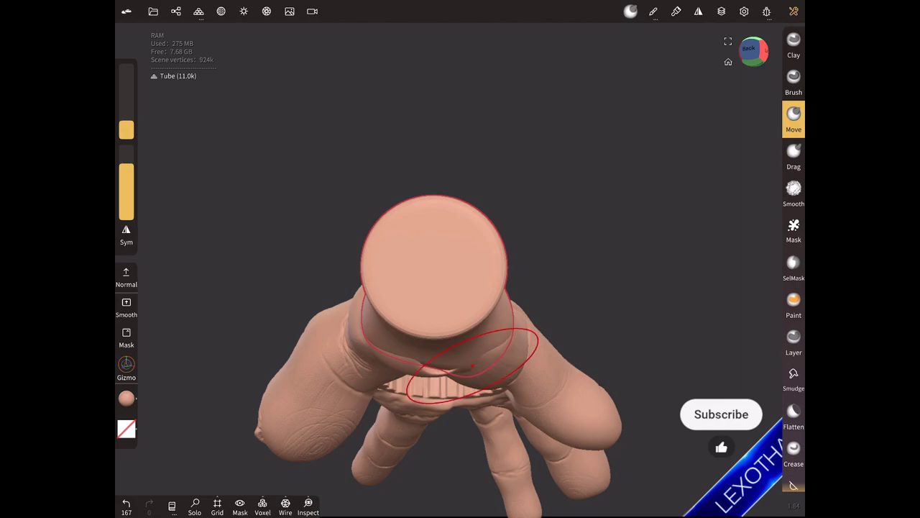
drag(472, 366, 325, 326)
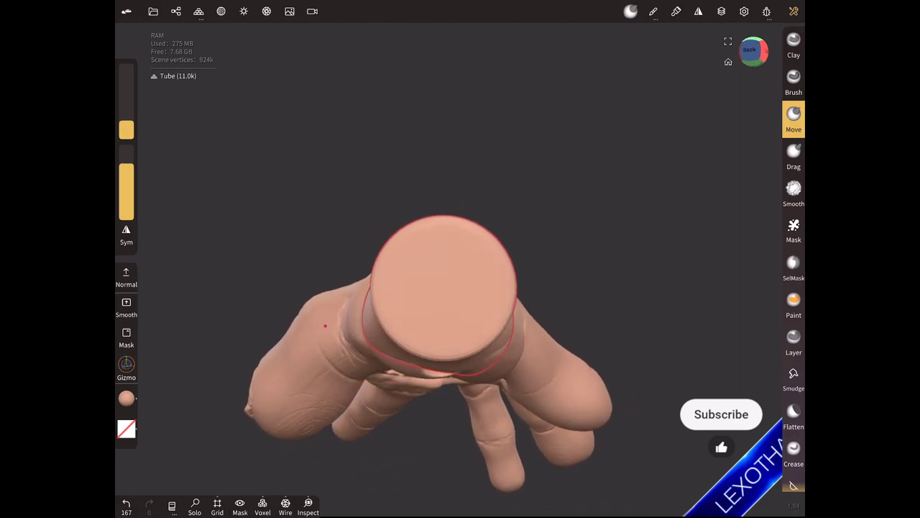
drag(125, 129, 126, 114)
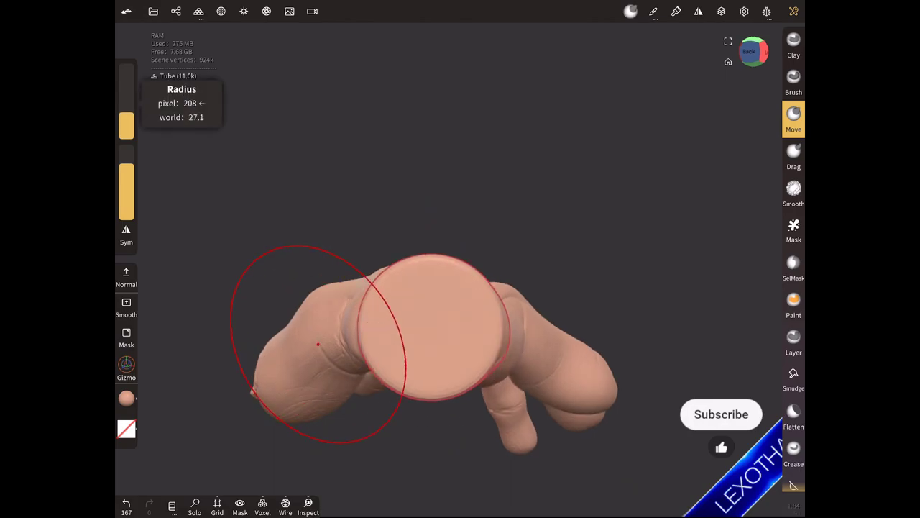
drag(325, 326, 265, 304)
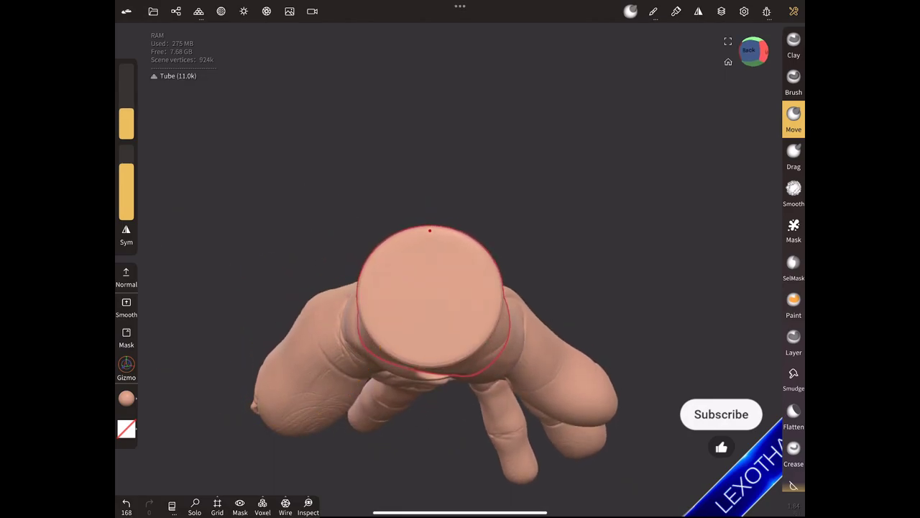
mouse_move(429, 241)
mouse_down()
mouse_move(426, 358)
mouse_move(546, 316)
mouse_up()
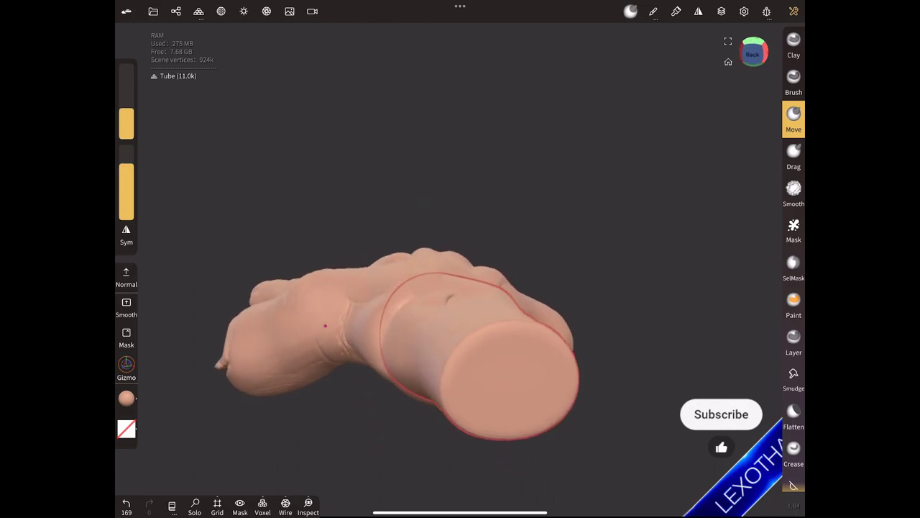
mouse_move(422, 317)
mouse_down()
mouse_move(274, 436)
mouse_move(301, 248)
mouse_move(317, 215)
mouse_up()
Push out the curved dent on the forearm tube with the Move brush.
click(493, 177)
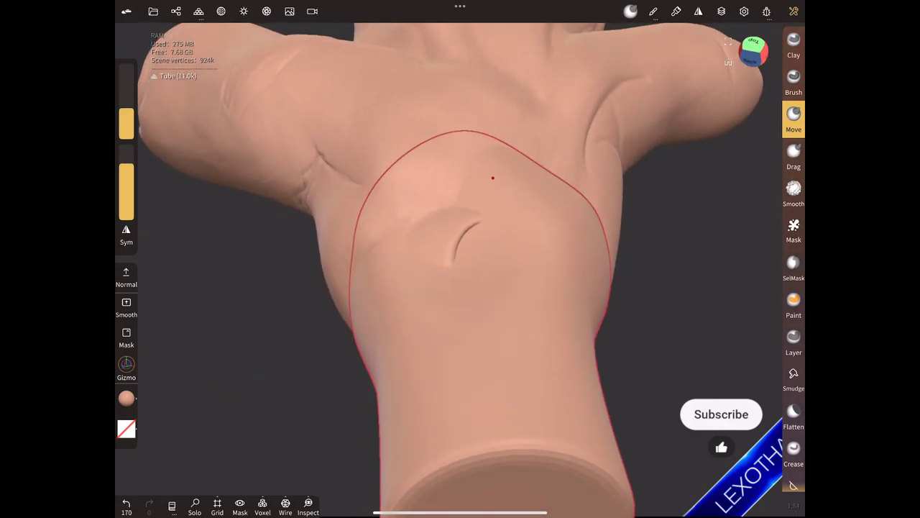
drag(501, 204, 277, 324)
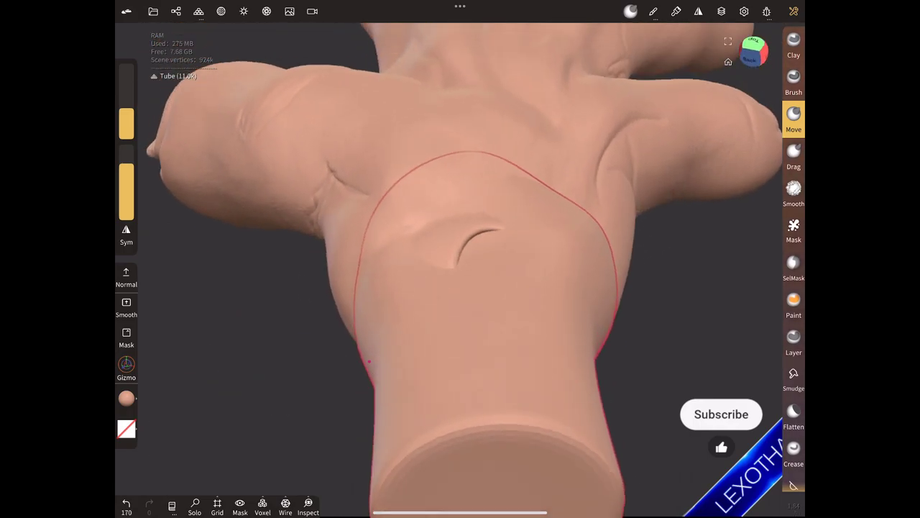
click(496, 276)
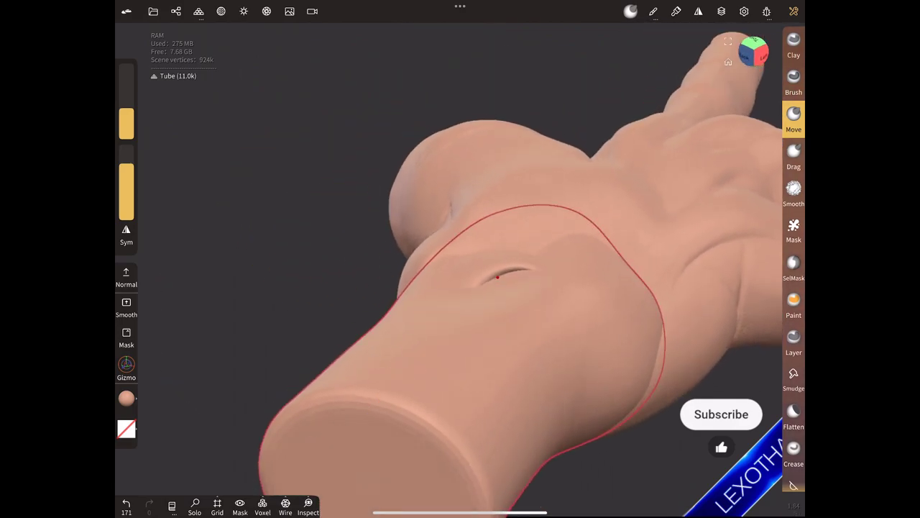
click(490, 266)
click(364, 381)
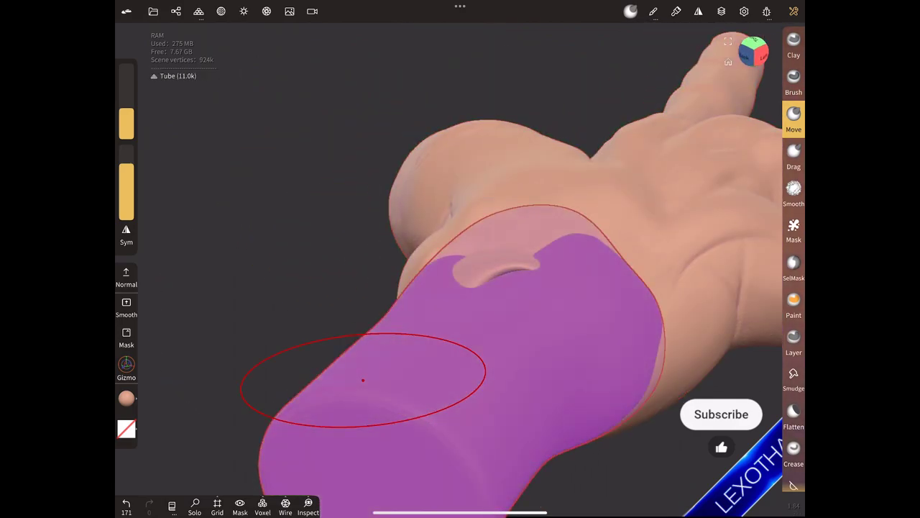
mouse_move(498, 273)
mouse_down()
mouse_move(488, 273)
mouse_move(484, 255)
mouse_move(490, 271)
mouse_move(494, 261)
mouse_move(363, 380)
mouse_move(330, 437)
mouse_up()
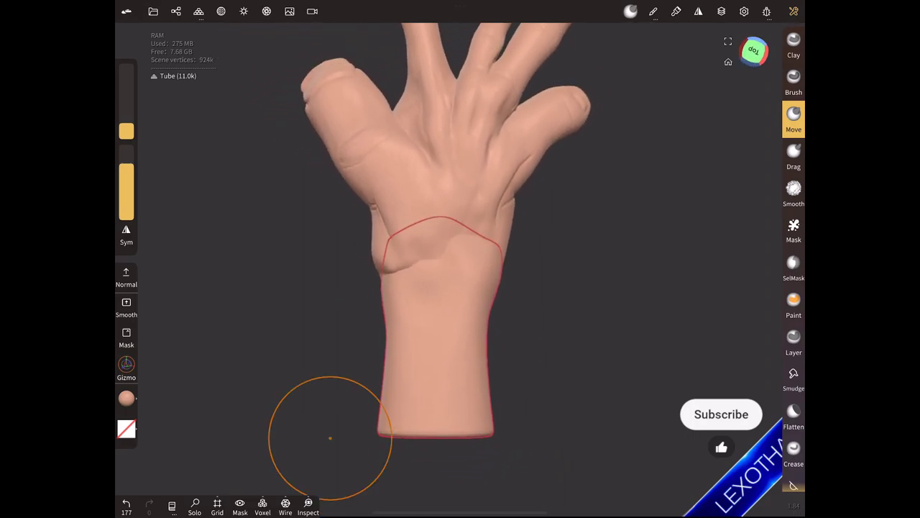
Deselect the forearm tube in the scene object list.
mouse_move(332, 331)
mouse_down()
mouse_move(348, 295)
mouse_move(323, 369)
mouse_up()
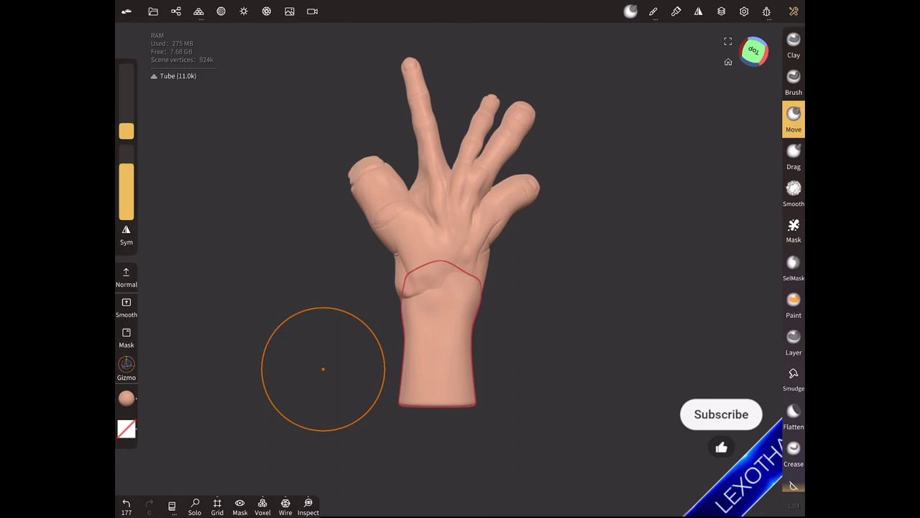
click(176, 11)
click(175, 125)
mouse_move(323, 369)
mouse_down()
mouse_move(361, 312)
mouse_move(380, 141)
mouse_move(258, 179)
mouse_move(316, 315)
mouse_up()
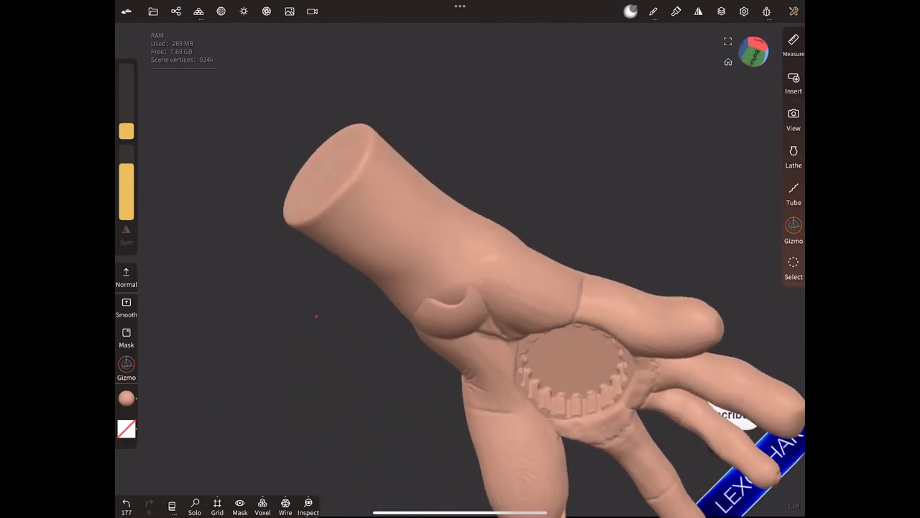
On the hand, push the wrist bulge upward with a larger Move brush to meet the forearm.
click(486, 376)
drag(321, 382, 283, 389)
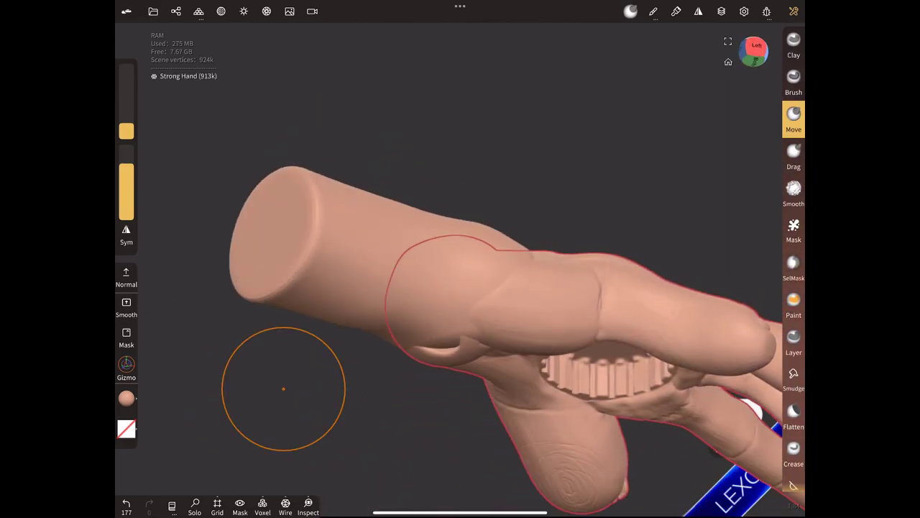
scroll(284, 388, up, 3)
scroll(326, 390, up, 3)
scroll(254, 383, up, 2)
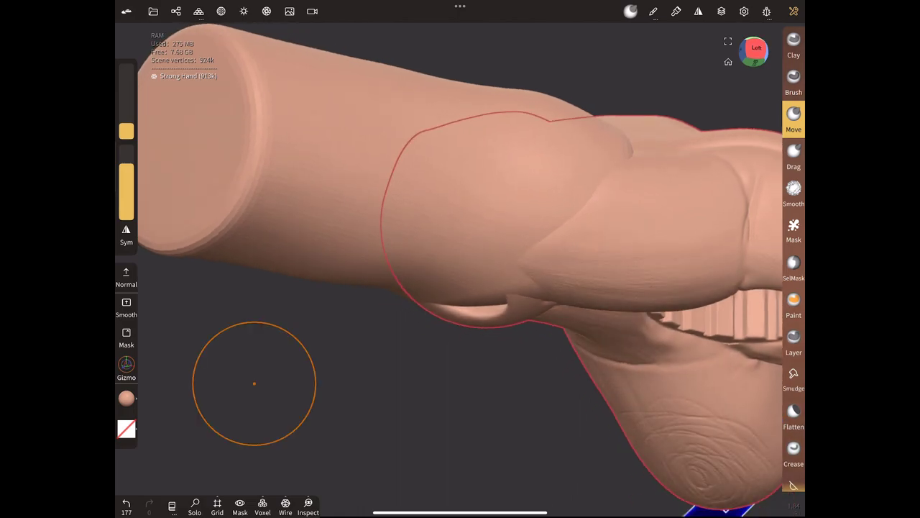
click(474, 317)
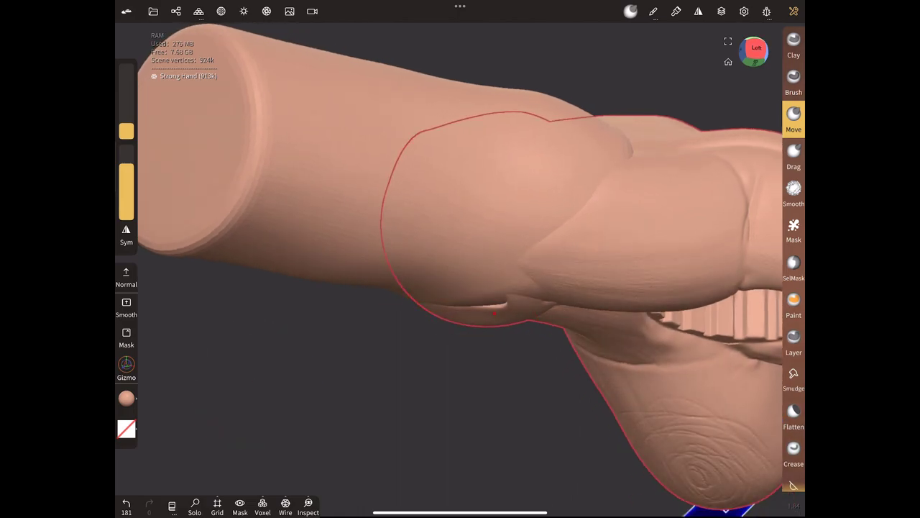
drag(309, 360, 228, 335)
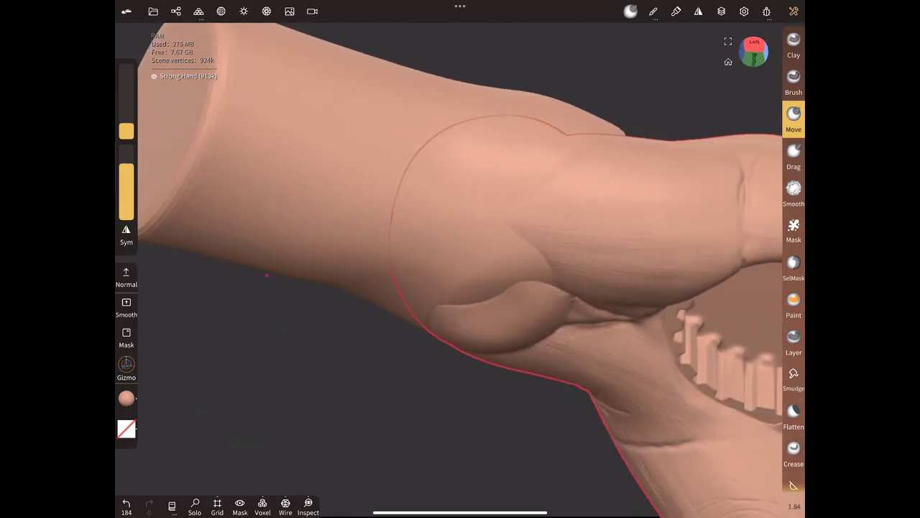
drag(126, 130, 125, 120)
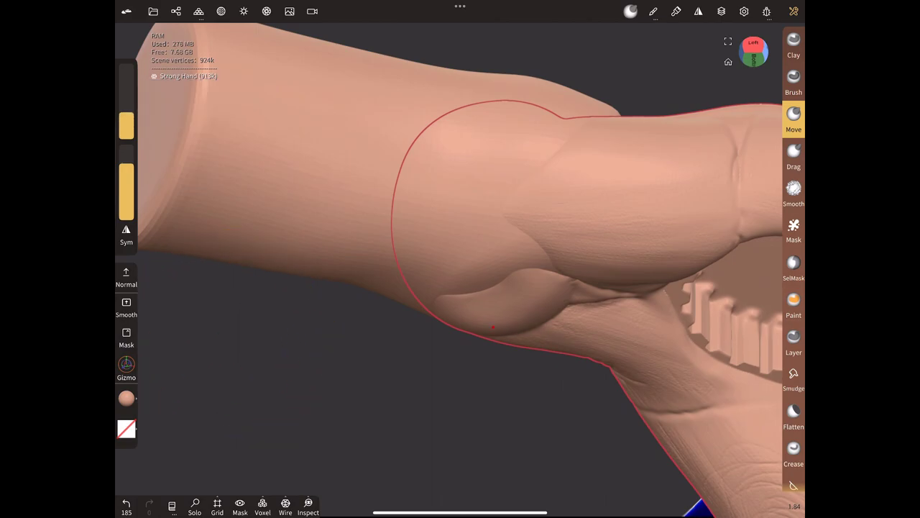
click(491, 316)
drag(492, 317, 504, 293)
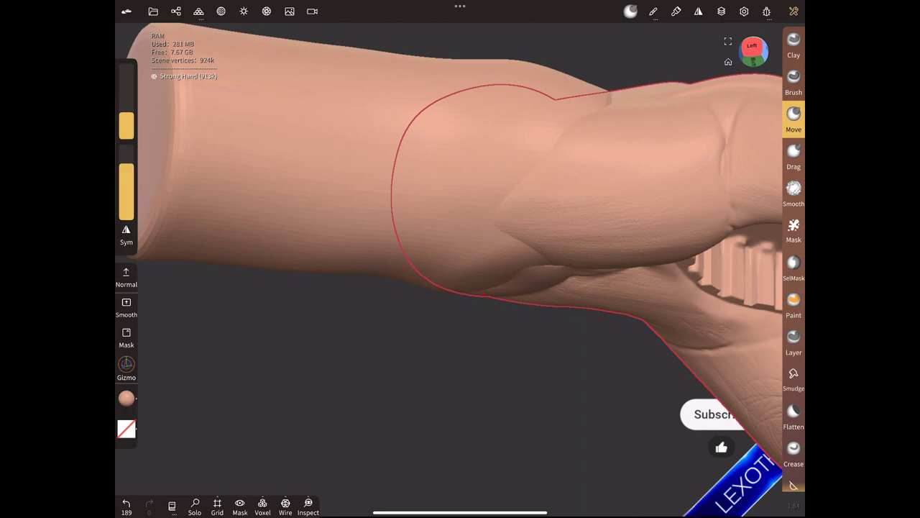
mouse_move(258, 359)
mouse_down()
mouse_move(215, 343)
mouse_move(283, 280)
mouse_move(272, 224)
mouse_move(225, 339)
mouse_move(277, 304)
mouse_move(280, 213)
mouse_move(314, 308)
mouse_move(308, 462)
mouse_move(312, 309)
mouse_move(319, 401)
mouse_up()
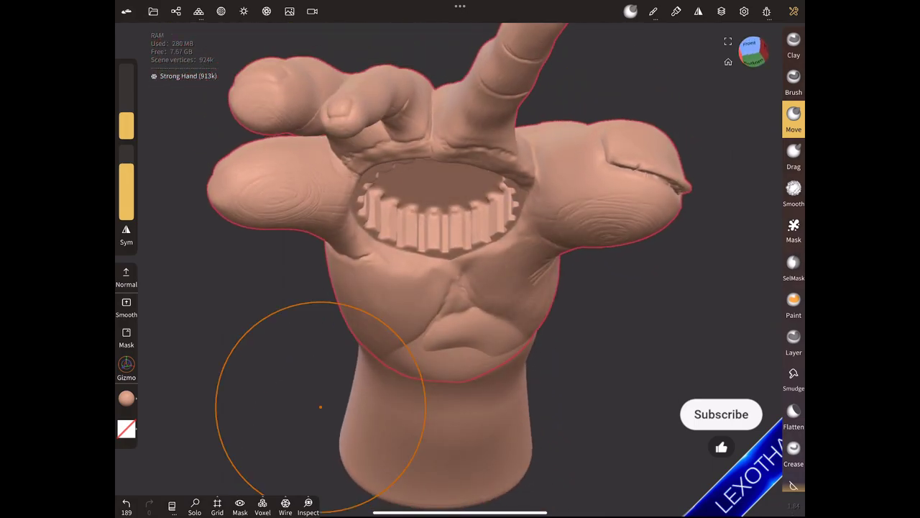
Pull the fold below the palm with the Move brush and orbit to check it.
drag(413, 323, 420, 346)
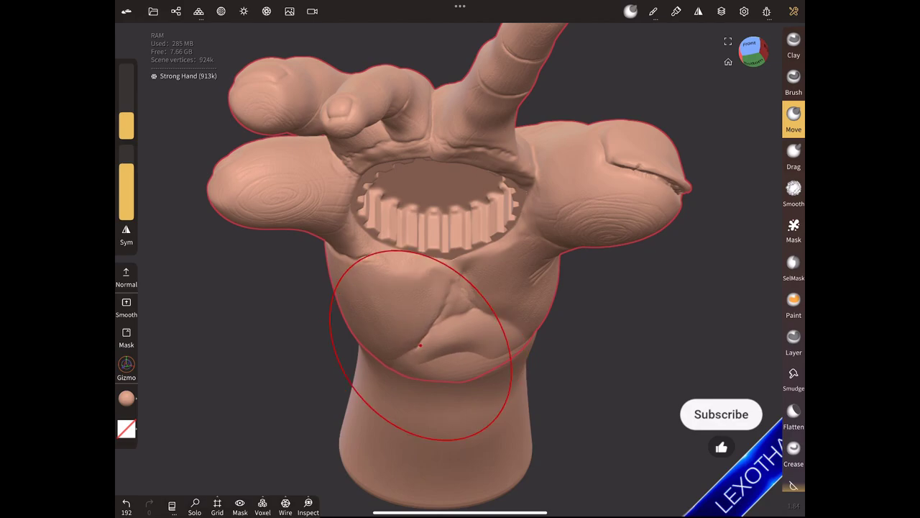
mouse_move(323, 352)
mouse_down()
mouse_move(318, 384)
mouse_move(385, 295)
mouse_move(359, 329)
mouse_move(380, 329)
mouse_move(370, 370)
mouse_move(355, 312)
mouse_move(294, 320)
mouse_up()
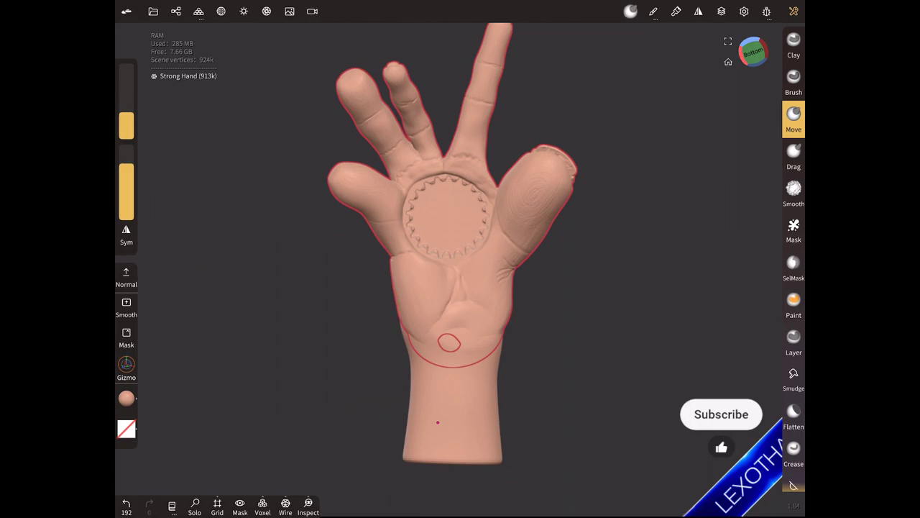
drag(294, 321, 402, 287)
drag(287, 452, 290, 421)
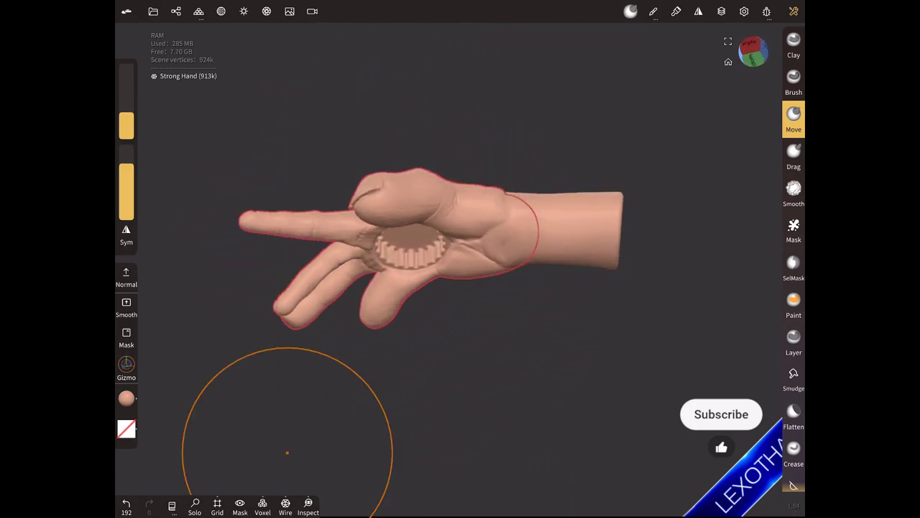
Select the Tube tool from the toolbar.
scroll(309, 402, up, 3)
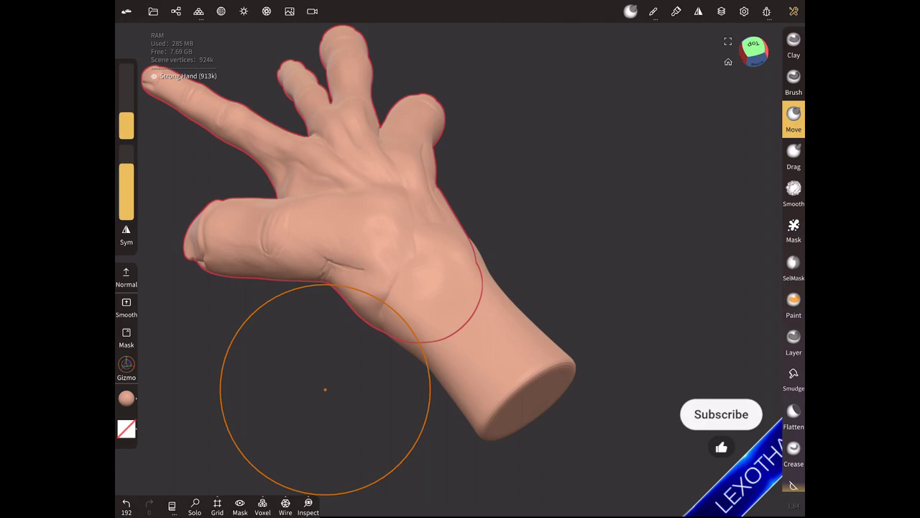
scroll(794, 259, down, 10)
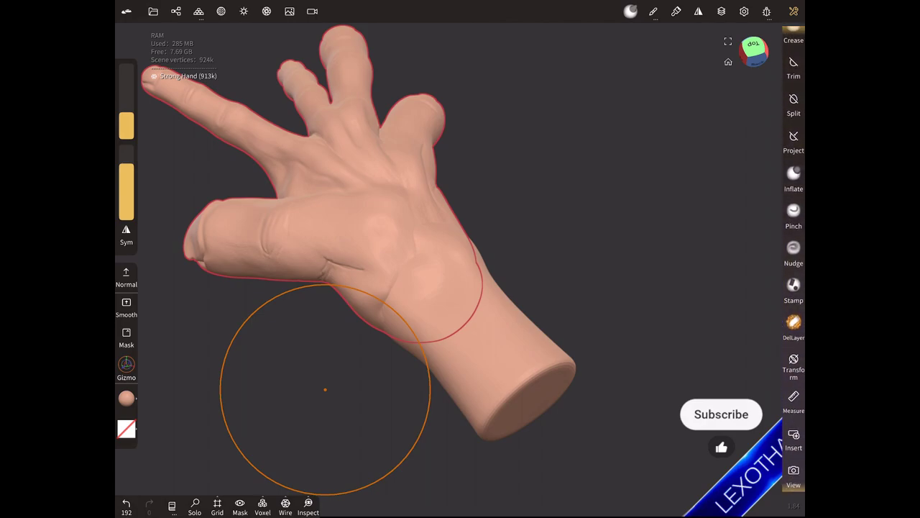
click(794, 363)
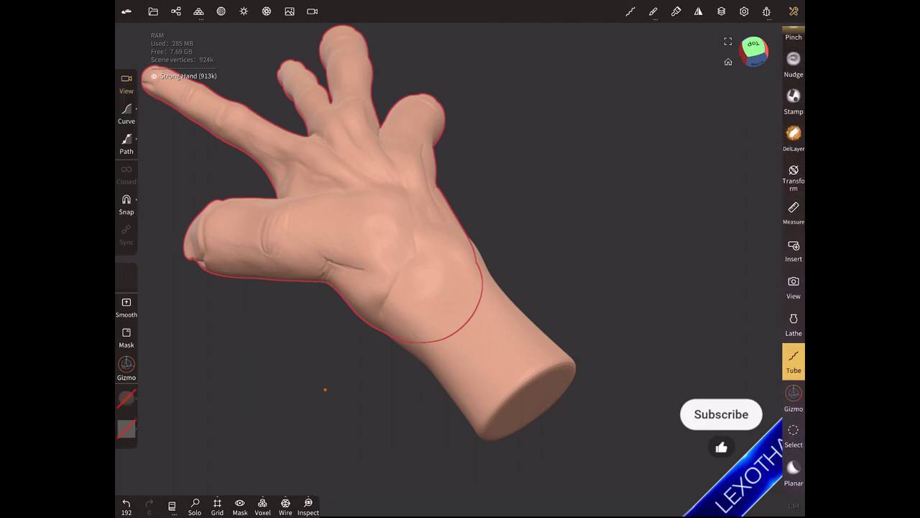
From a view below the hand, draw a thin straight tube down the inner wrist.
click(126, 115)
mouse_move(325, 389)
mouse_down()
mouse_move(329, 232)
mouse_move(330, 259)
mouse_up()
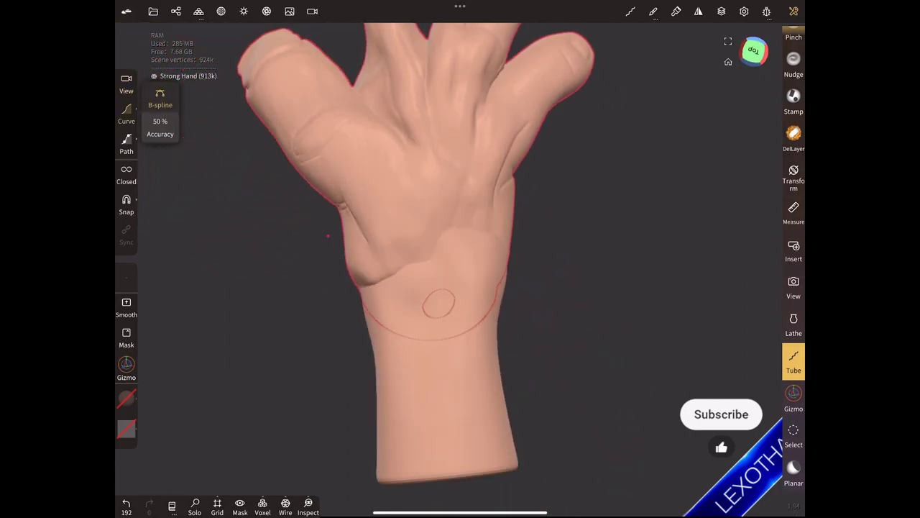
drag(338, 302, 355, 404)
scroll(355, 404, up, 3)
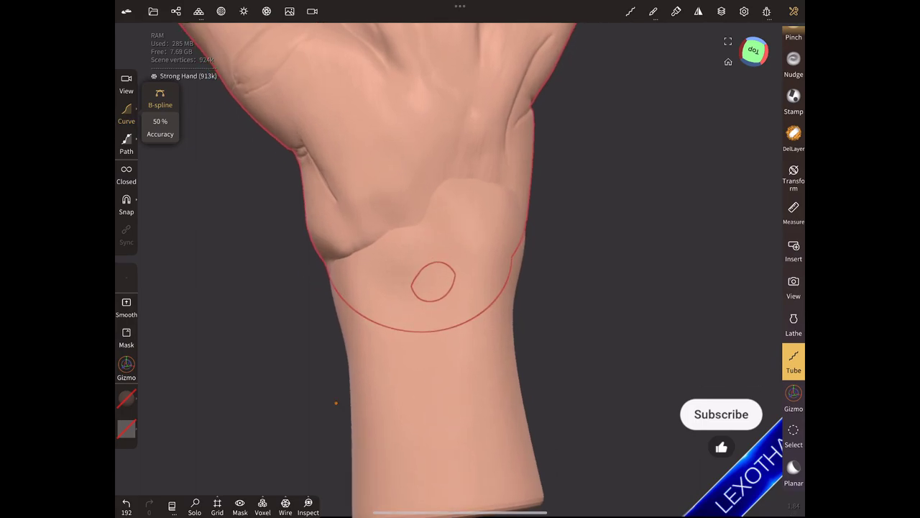
scroll(336, 402, down, 3)
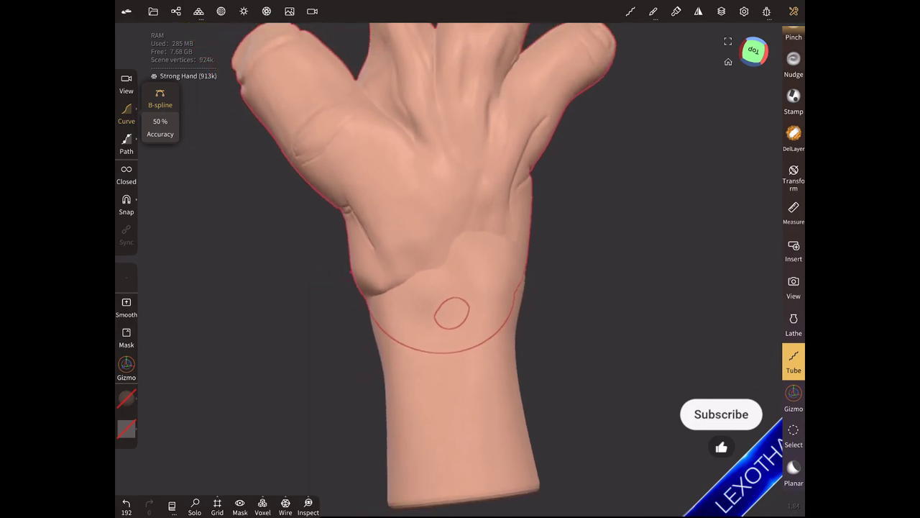
scroll(309, 323, down, 2)
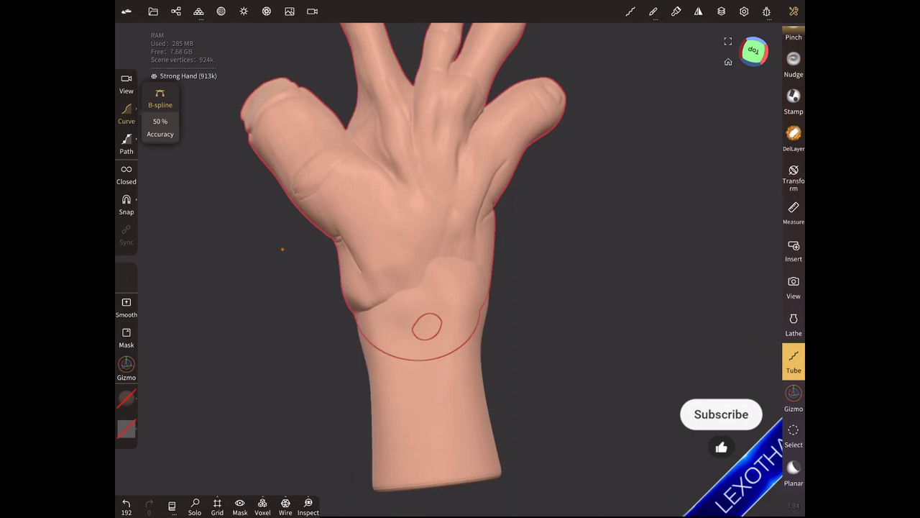
drag(282, 248, 307, 292)
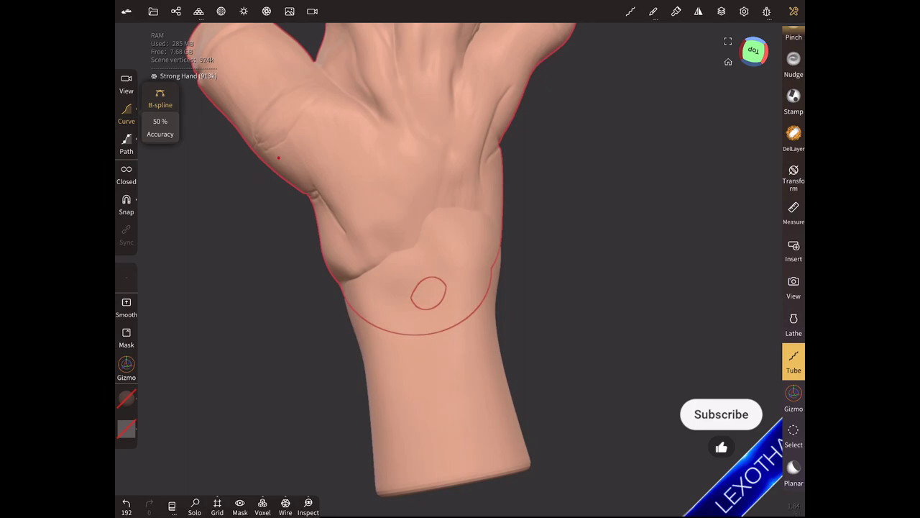
mouse_move(279, 157)
mouse_down()
mouse_move(237, 213)
mouse_move(348, 233)
mouse_move(317, 230)
mouse_move(319, 257)
mouse_move(317, 248)
mouse_up()
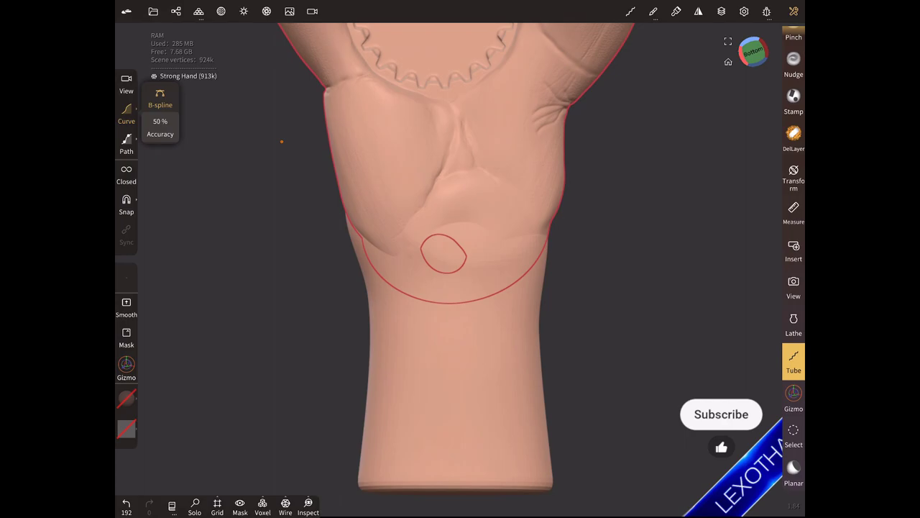
drag(481, 224, 482, 395)
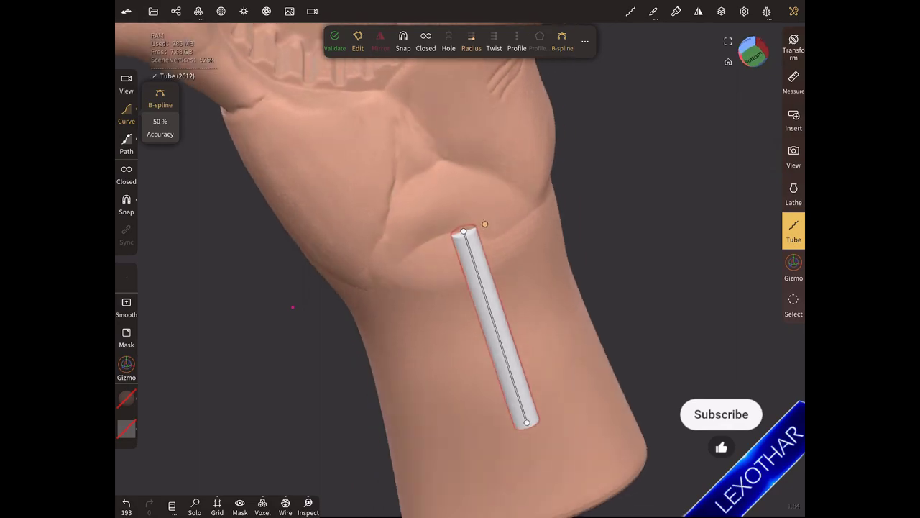
Lift the wrist tube up against the inner wrist surface with the Gizmo.
mouse_move(237, 324)
mouse_down()
mouse_move(302, 237)
mouse_move(431, 215)
mouse_up()
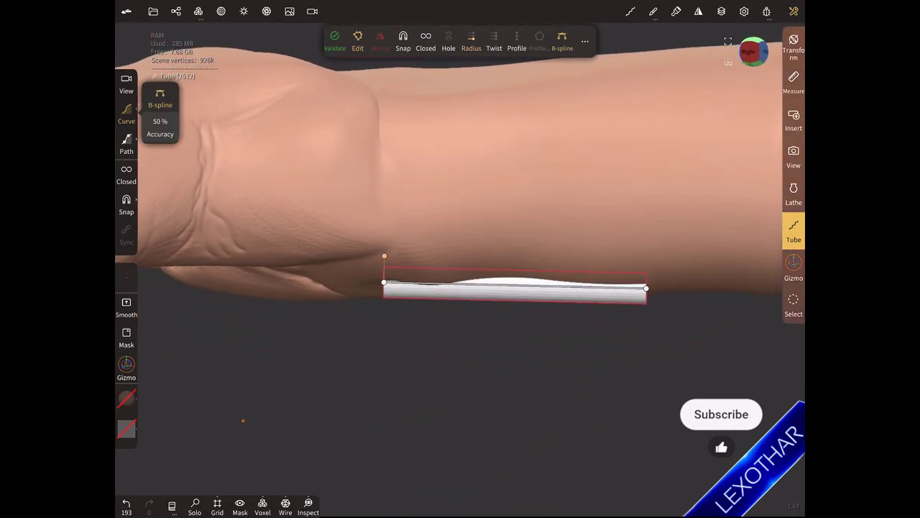
click(794, 268)
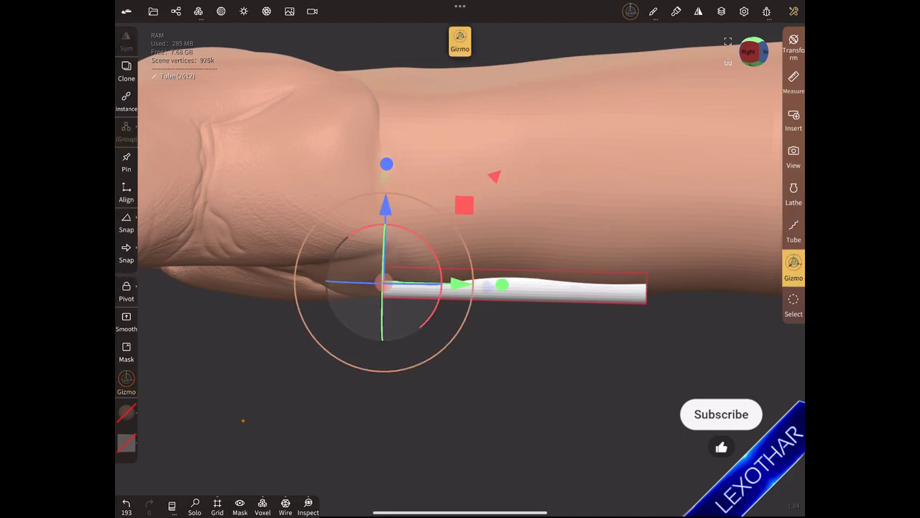
drag(385, 295, 381, 286)
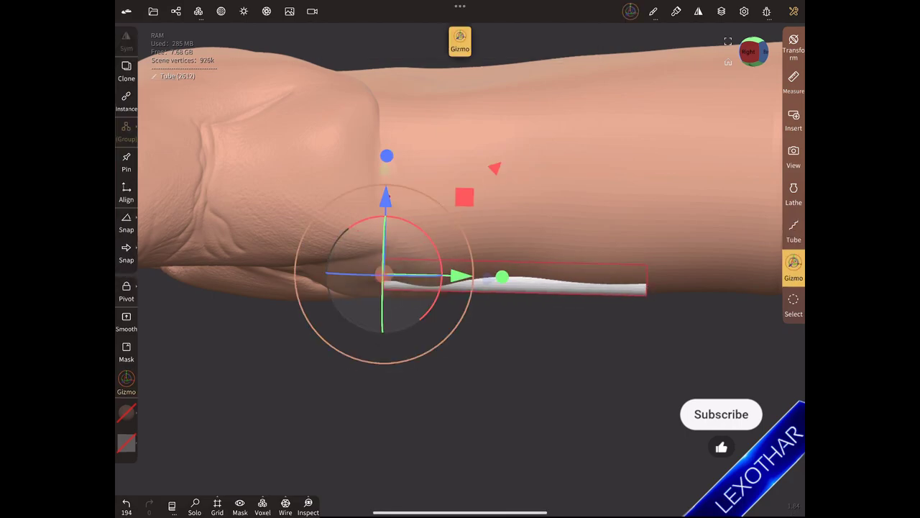
Add control points at the tube's end and middle, stretching its far end along the arm.
click(794, 230)
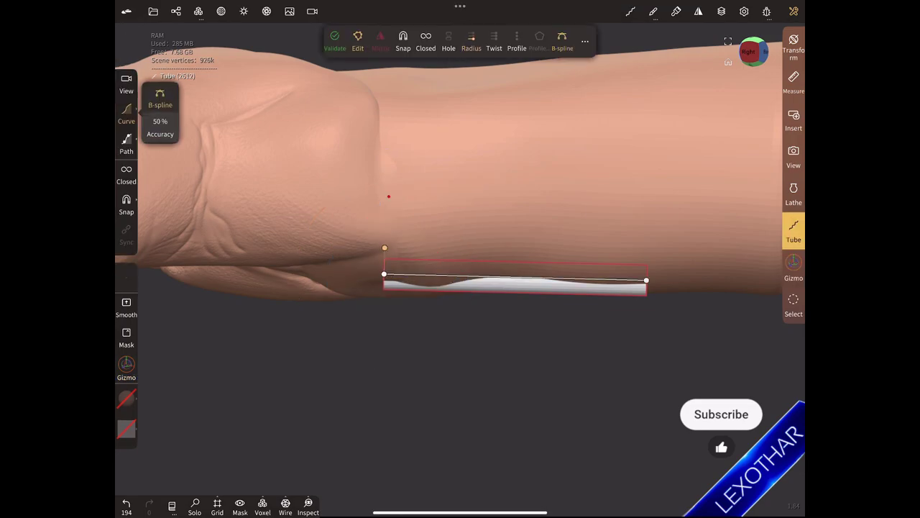
mouse_move(384, 274)
mouse_down()
mouse_move(378, 265)
mouse_move(397, 271)
mouse_move(374, 256)
mouse_move(393, 274)
mouse_up()
click(396, 267)
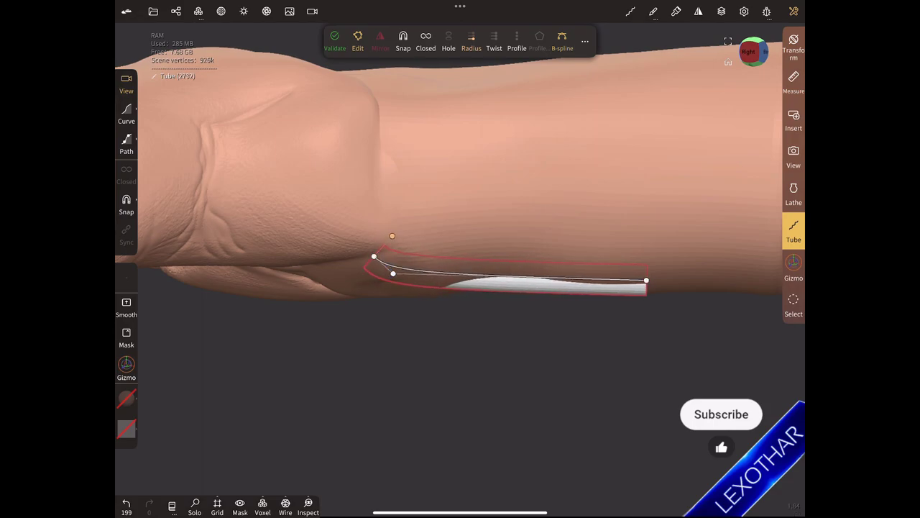
click(617, 280)
mouse_move(647, 280)
mouse_down()
mouse_move(663, 269)
mouse_move(695, 270)
mouse_up()
drag(618, 280, 622, 281)
Orbit around the tapered tube to check its shape from several angles.
mouse_move(374, 302)
mouse_down()
mouse_move(337, 274)
mouse_move(240, 261)
mouse_move(314, 294)
mouse_move(276, 337)
mouse_move(335, 438)
mouse_move(304, 256)
mouse_move(413, 314)
mouse_move(475, 172)
mouse_up()
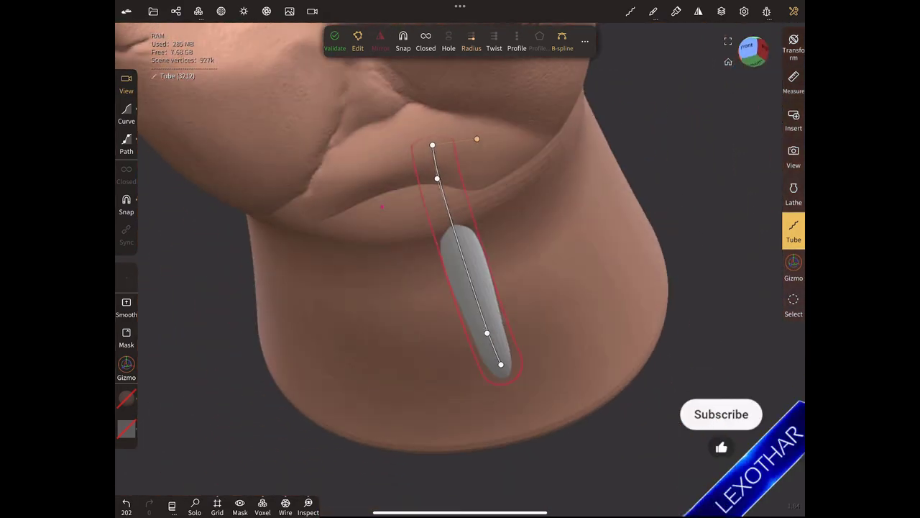
drag(382, 206, 320, 384)
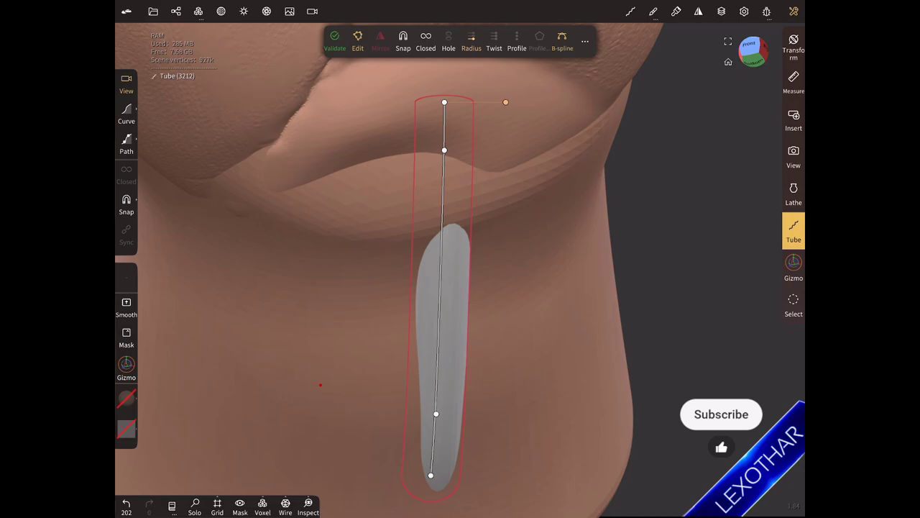
mouse_move(321, 384)
mouse_down()
mouse_move(206, 399)
mouse_move(382, 195)
mouse_move(329, 247)
mouse_move(292, 245)
mouse_move(240, 274)
mouse_move(384, 300)
mouse_move(384, 290)
mouse_move(349, 285)
mouse_move(303, 183)
mouse_up()
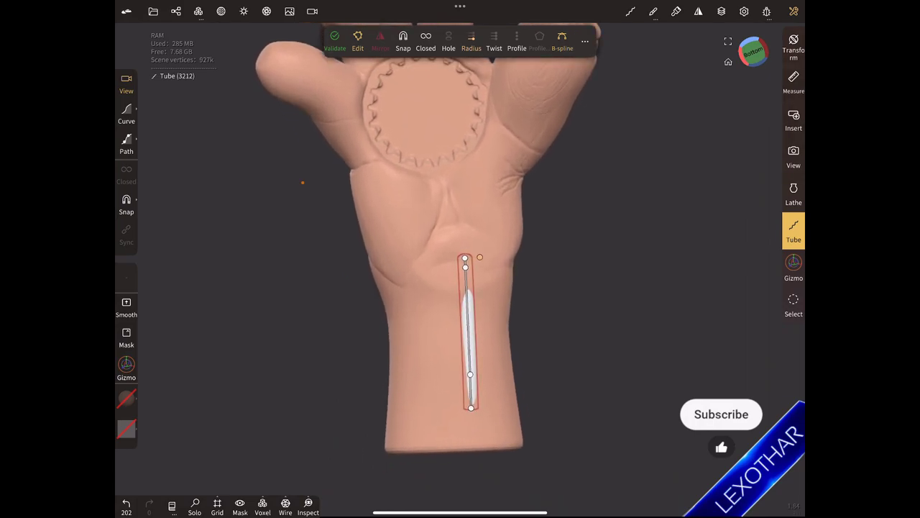
click(794, 266)
Rotate the tube slightly and nudge it into place on the wrist.
drag(507, 282, 446, 291)
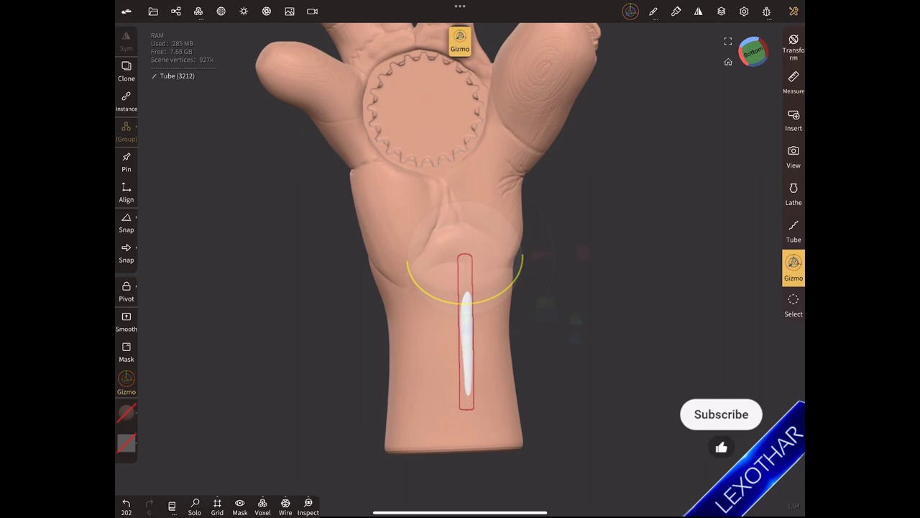
mouse_move(352, 288)
mouse_down()
mouse_move(340, 276)
mouse_move(240, 433)
mouse_up()
drag(461, 359, 459, 369)
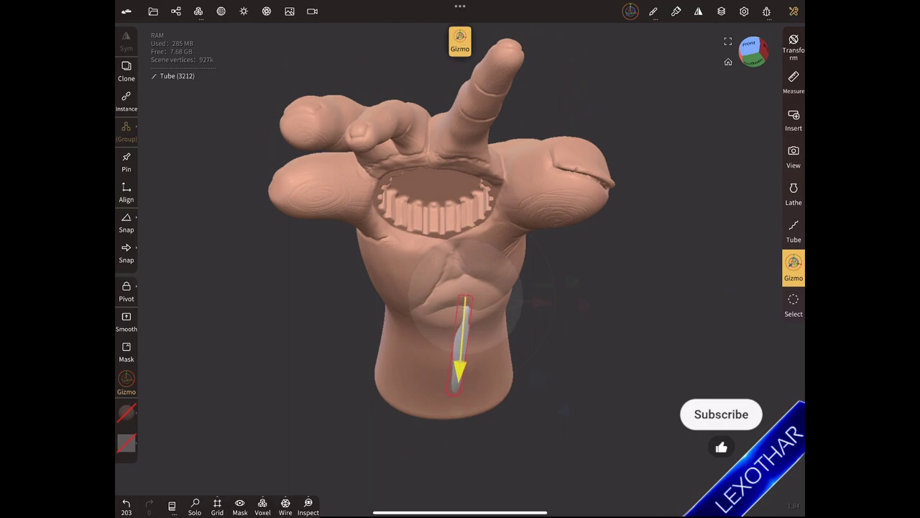
mouse_move(237, 403)
mouse_down()
mouse_move(229, 262)
mouse_move(307, 392)
mouse_up()
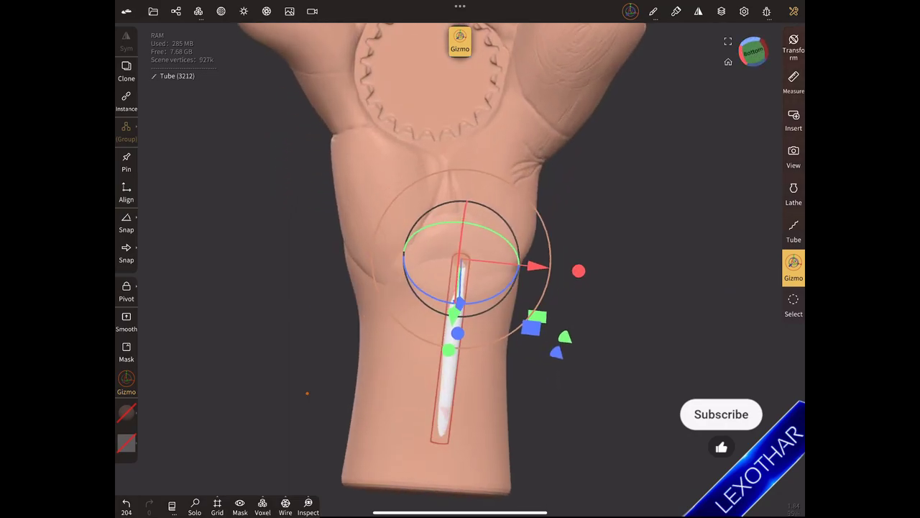
click(794, 230)
Paint the tube with the skin-colour material.
mouse_move(324, 340)
mouse_down()
mouse_move(309, 324)
mouse_move(418, 372)
mouse_up()
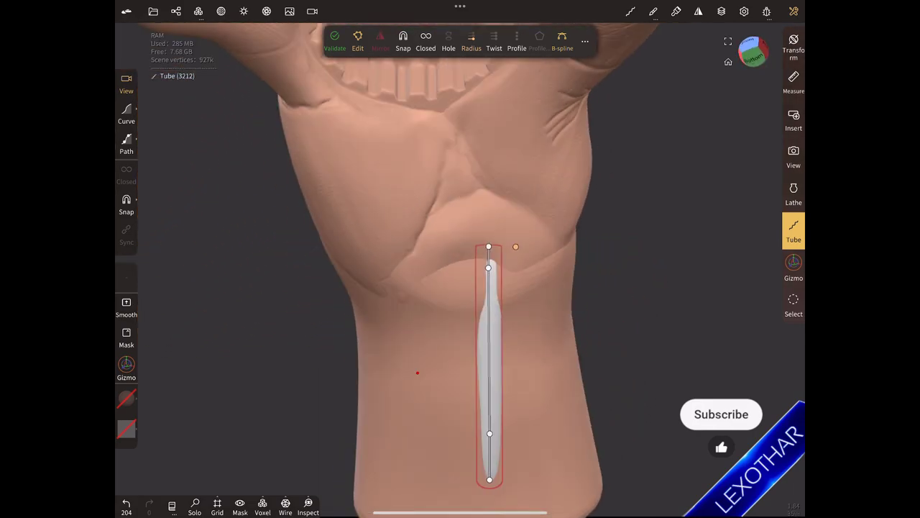
click(127, 398)
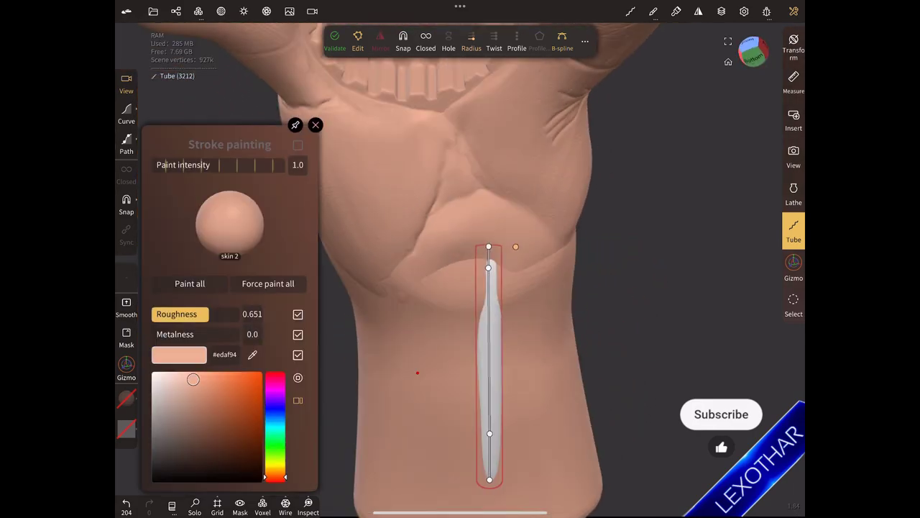
click(267, 283)
mouse_move(418, 373)
mouse_down()
mouse_move(434, 323)
mouse_move(312, 322)
mouse_move(268, 197)
mouse_move(288, 349)
mouse_move(263, 299)
mouse_up()
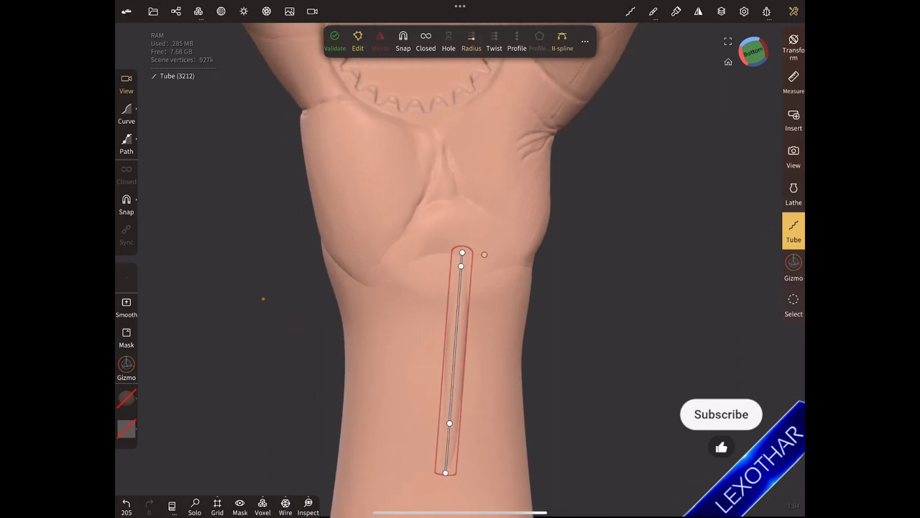
drag(263, 299, 284, 389)
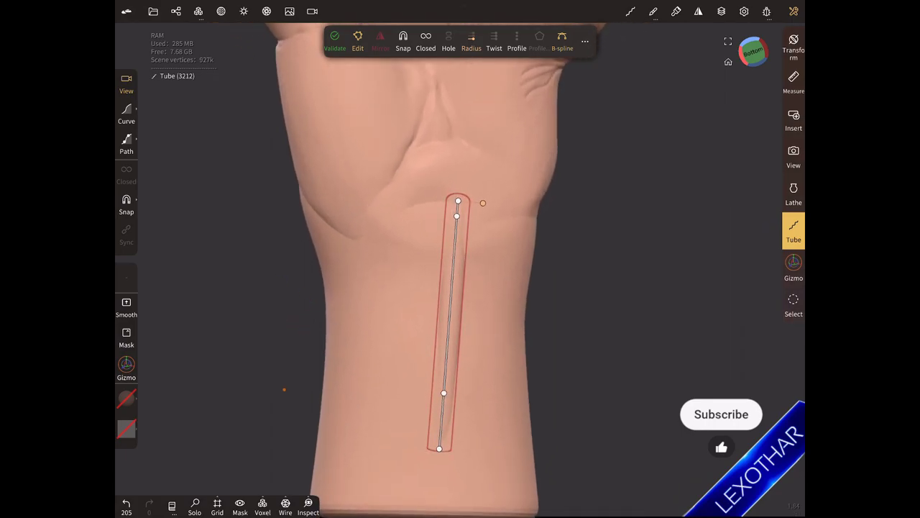
Validate the tube so it becomes a committed tendon ridge.
click(176, 11)
click(335, 41)
mouse_move(287, 373)
mouse_down()
mouse_move(306, 313)
mouse_move(269, 436)
mouse_move(321, 246)
mouse_up()
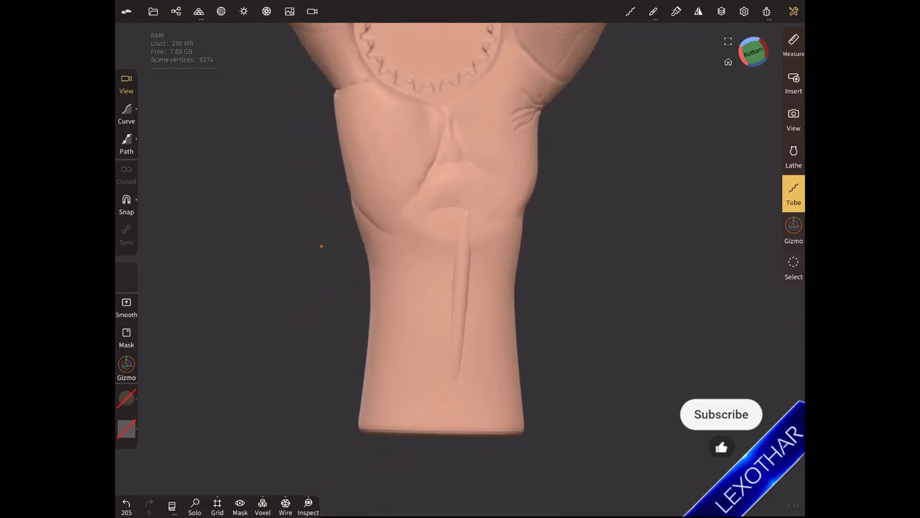
Select both Tube objects and voxel-merge them at resolution 370, accepting the remesh.
mouse_move(322, 246)
mouse_down()
mouse_move(321, 261)
mouse_move(302, 277)
mouse_move(419, 296)
mouse_move(317, 363)
mouse_up()
click(176, 11)
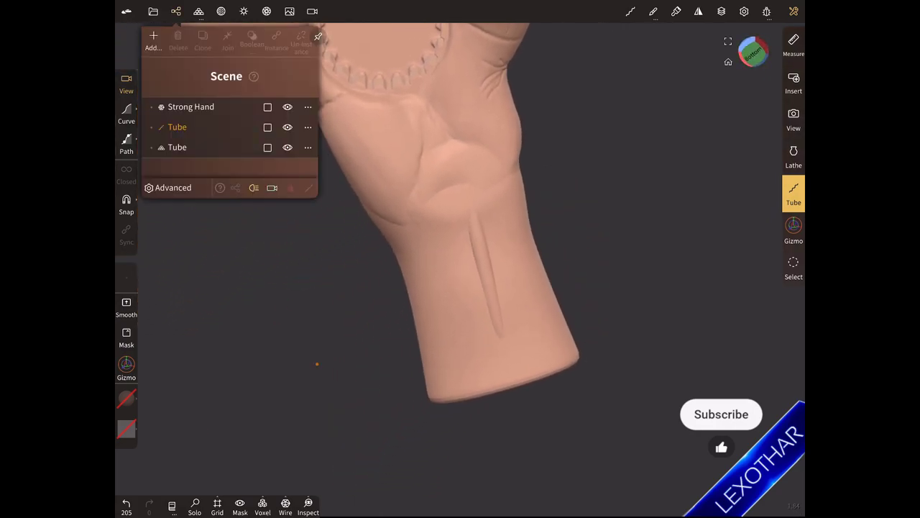
click(177, 127)
click(177, 146)
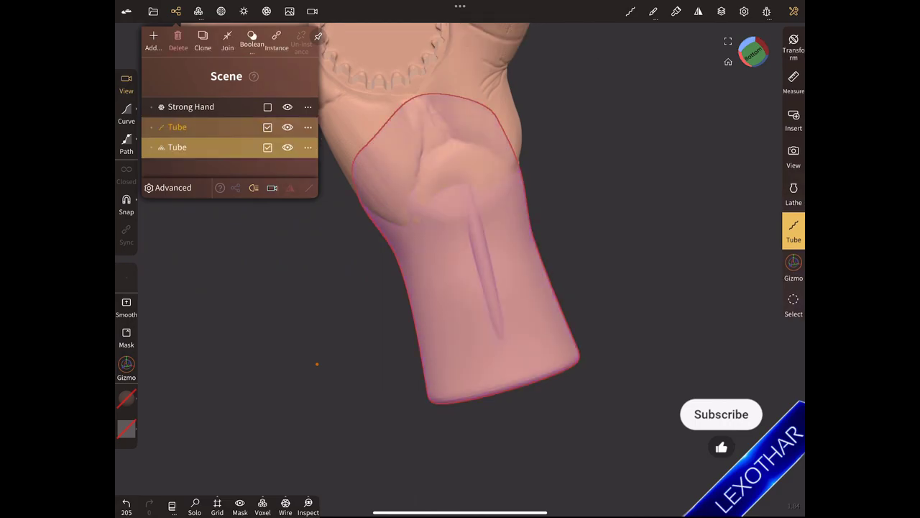
click(252, 35)
drag(237, 85, 288, 84)
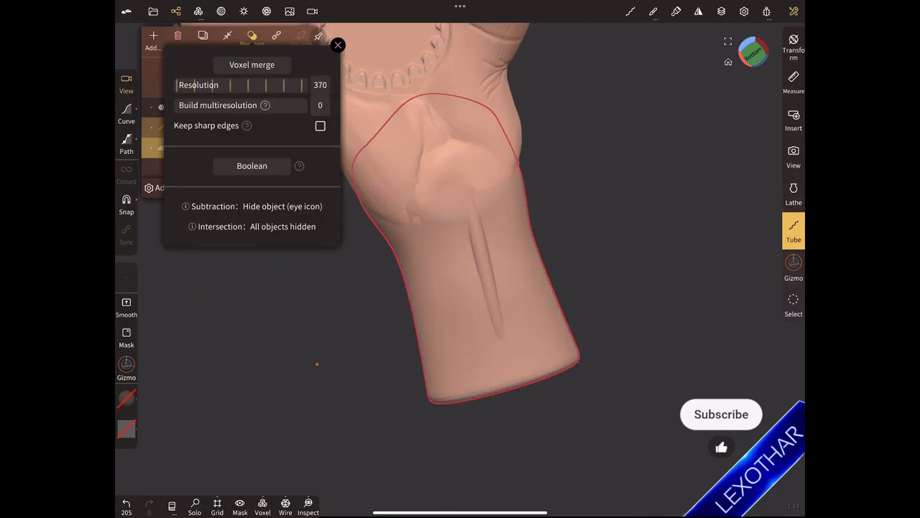
click(251, 64)
click(290, 109)
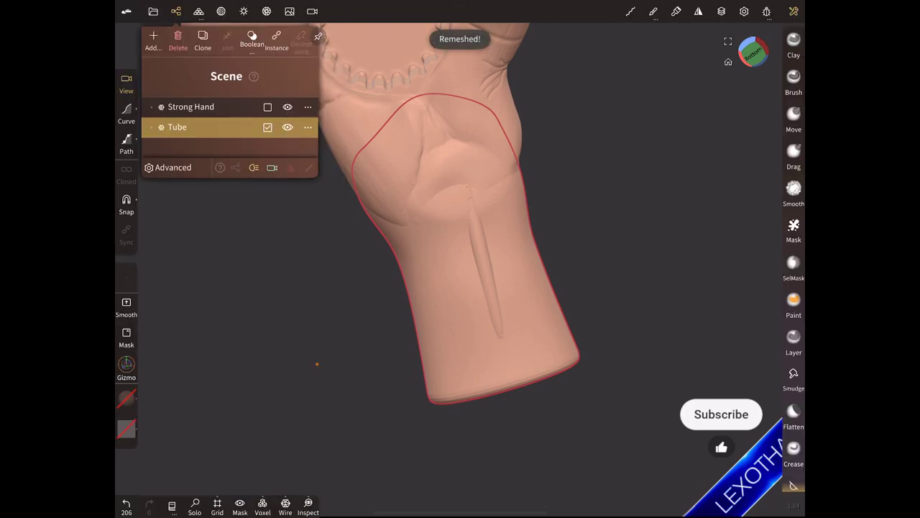
Smooth the wrist crease and the area where the wrist meets the palm.
click(794, 190)
scroll(319, 366, up, 3)
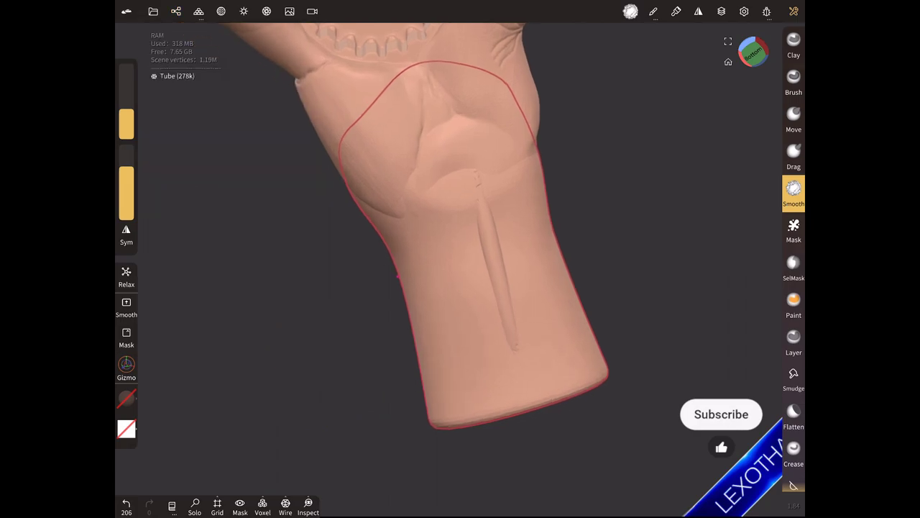
scroll(353, 367, up, 3)
scroll(386, 370, up, 3)
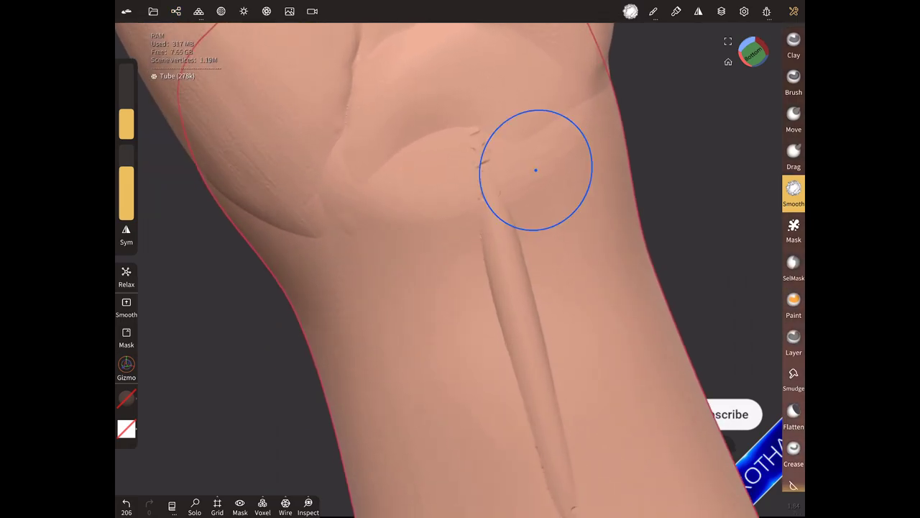
drag(536, 170, 511, 149)
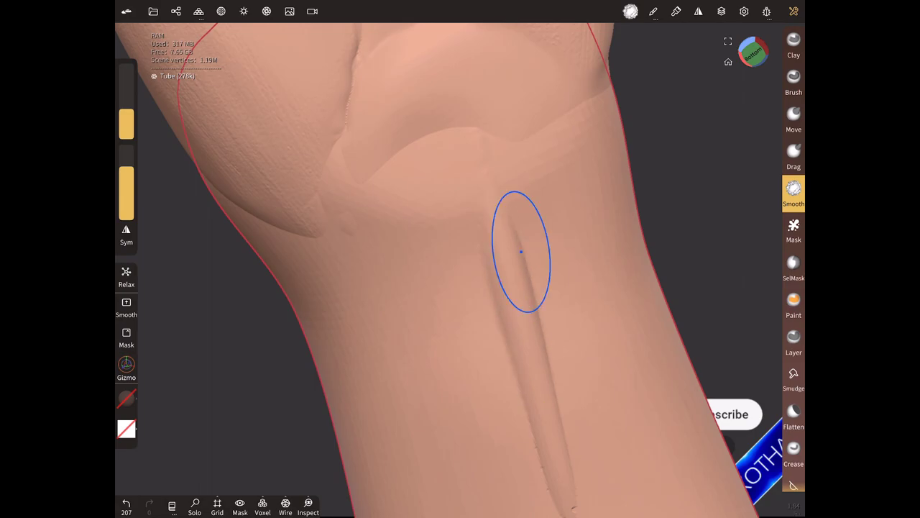
middle_drag(522, 251, 520, 184)
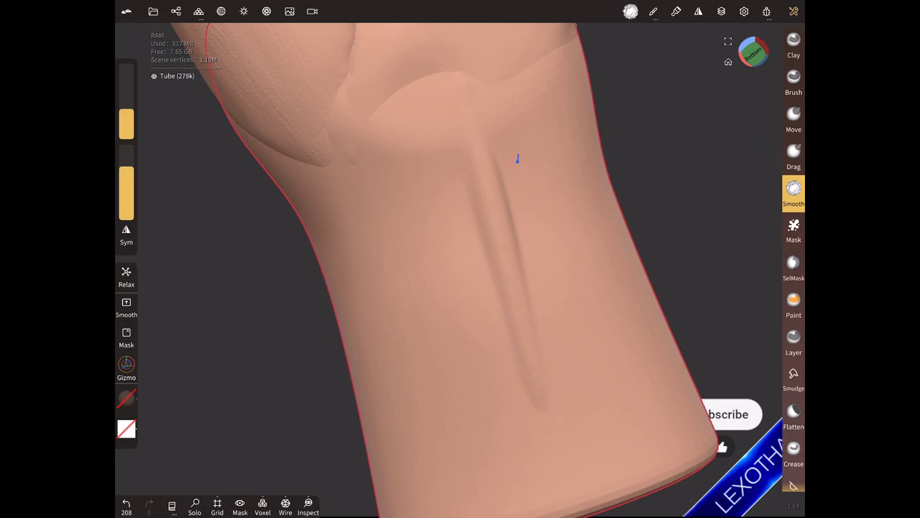
middle_drag(549, 373, 503, 302)
drag(350, 302, 338, 288)
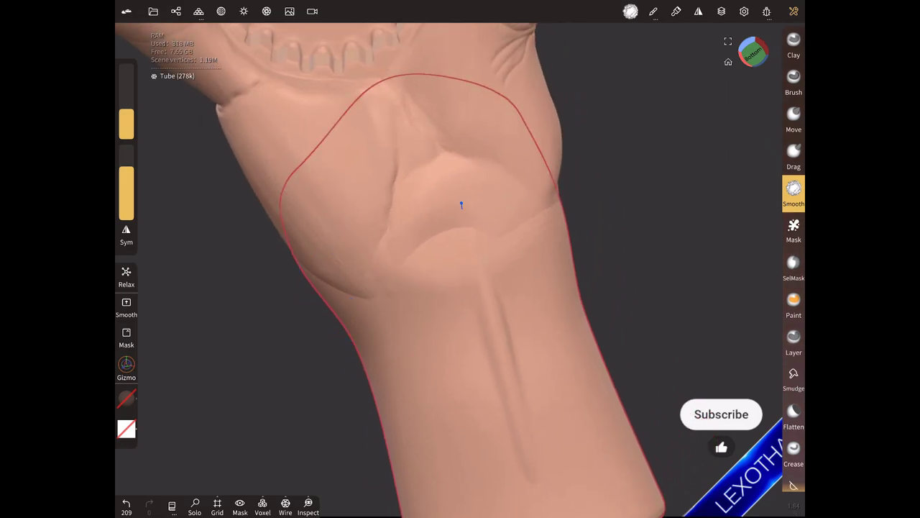
mouse_move(489, 283)
middle_down()
mouse_move(403, 302)
mouse_move(446, 230)
mouse_move(431, 237)
middle_up()
mouse_move(359, 259)
middle_down()
mouse_move(448, 212)
mouse_move(333, 384)
middle_up()
With stronger, wider smoothing, soften the vein ridge and the forearm surface.
drag(126, 169, 126, 153)
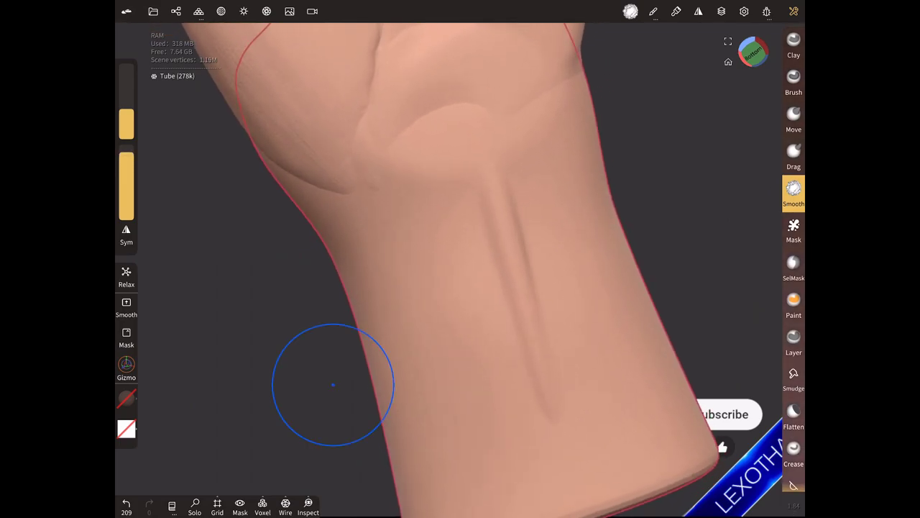
drag(126, 112, 126, 95)
click(493, 264)
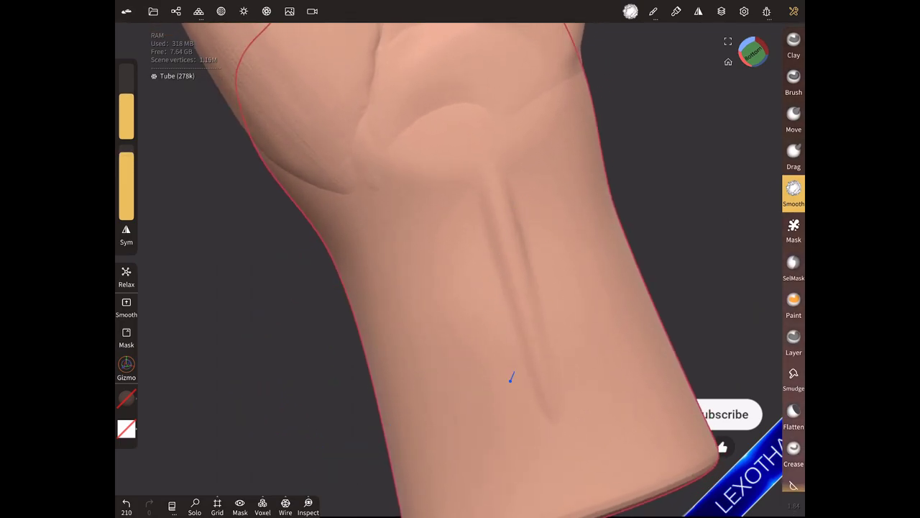
drag(512, 377, 568, 302)
drag(537, 451, 555, 363)
mouse_move(517, 192)
middle_down()
mouse_move(304, 282)
mouse_move(502, 362)
middle_up()
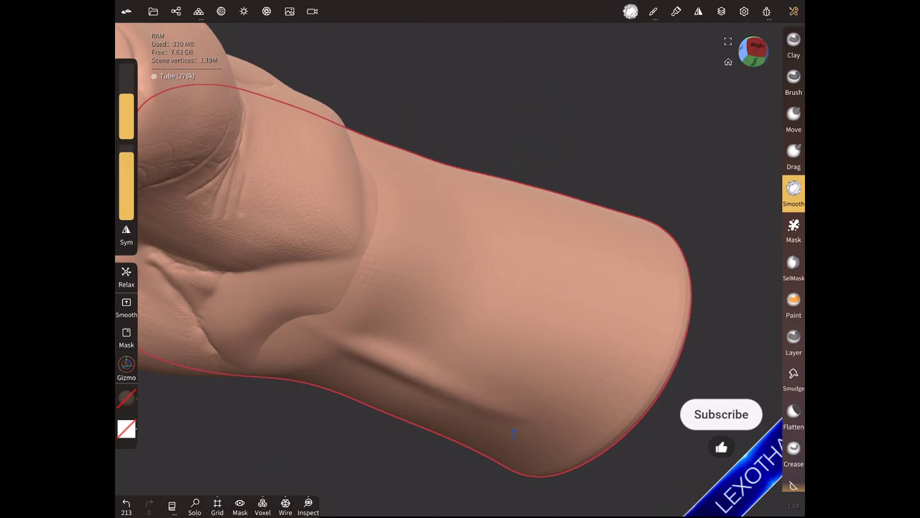
middle_drag(484, 402, 286, 397)
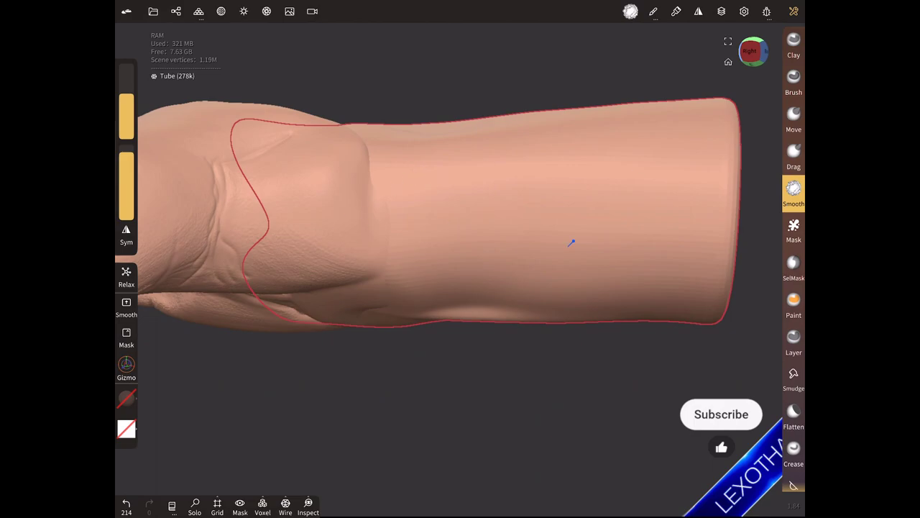
middle_drag(401, 272, 365, 202)
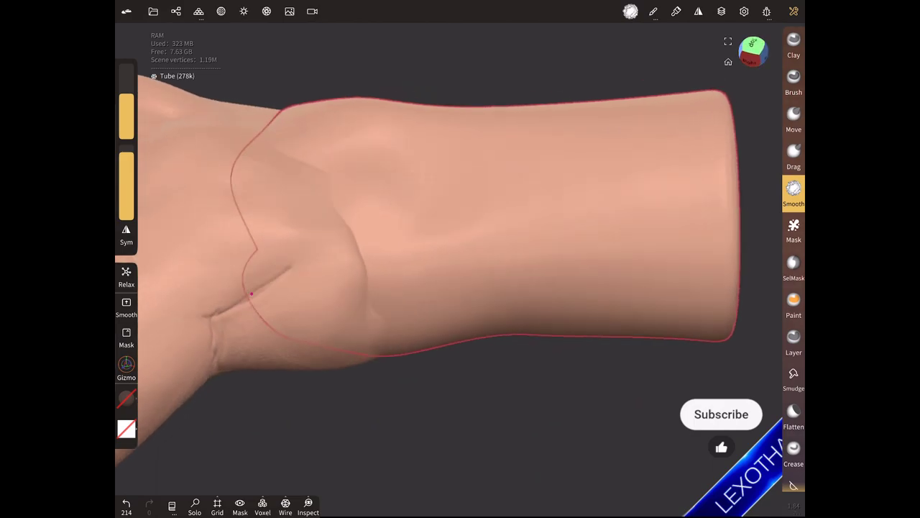
mouse_move(505, 122)
middle_down()
mouse_move(273, 310)
mouse_move(248, 424)
mouse_move(545, 218)
mouse_move(257, 302)
middle_up()
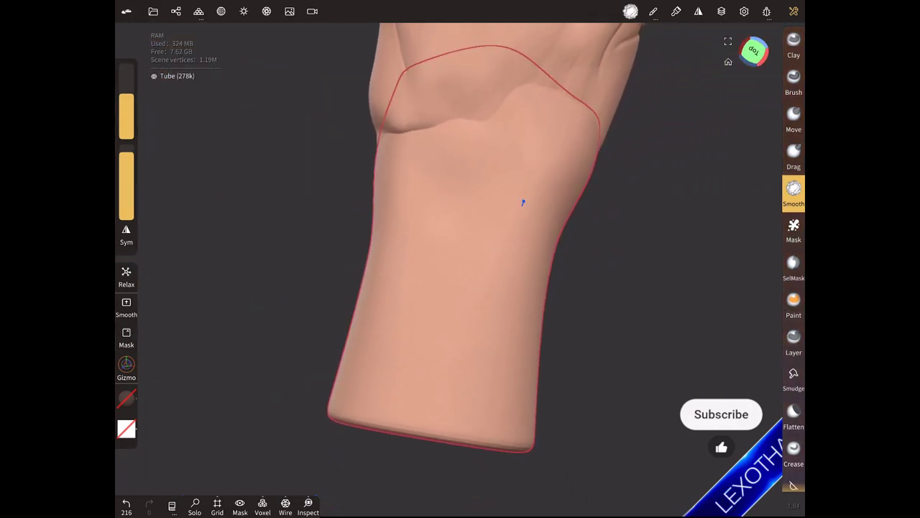
middle_drag(522, 203, 323, 451)
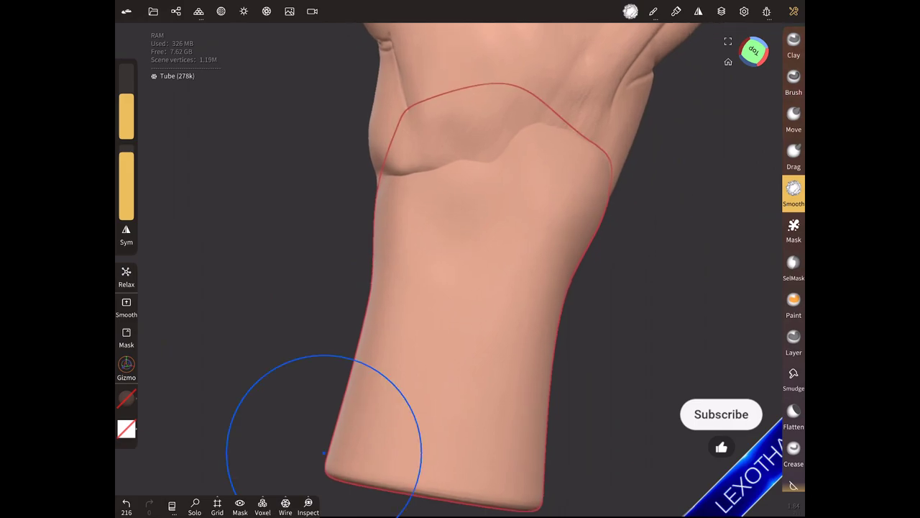
Select the Clay brush and choose an alpha texture.
click(126, 429)
click(794, 45)
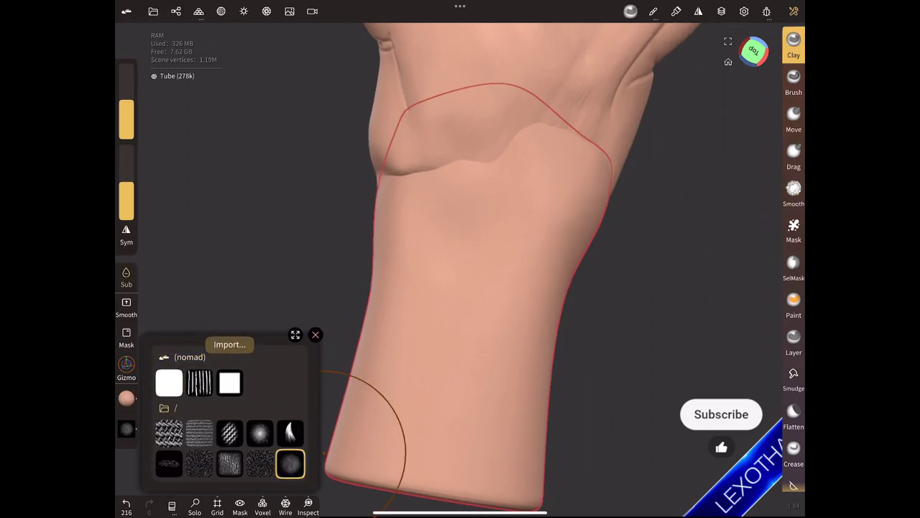
click(290, 463)
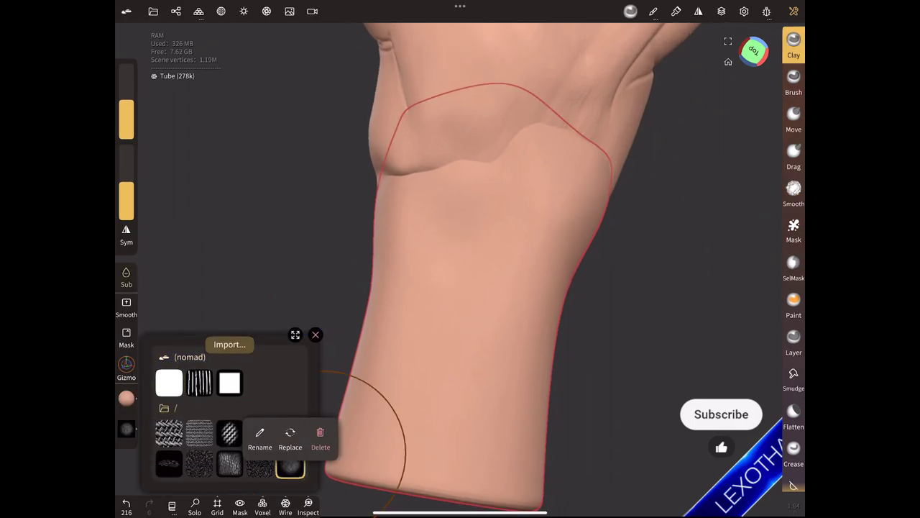
click(496, 318)
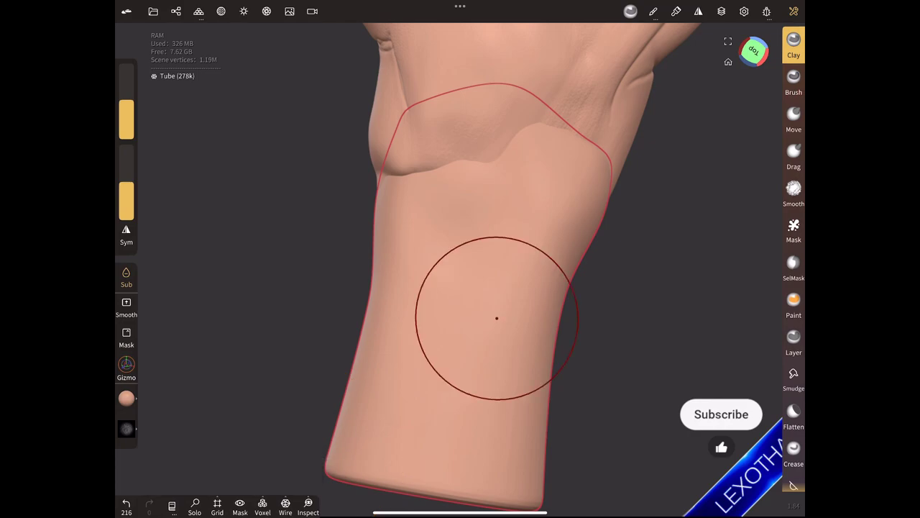
Add clay skin texture and a small crease on the upper wrist.
mouse_move(496, 318)
mouse_down()
mouse_move(545, 195)
mouse_move(550, 211)
mouse_up()
drag(424, 359, 410, 363)
drag(567, 176, 567, 179)
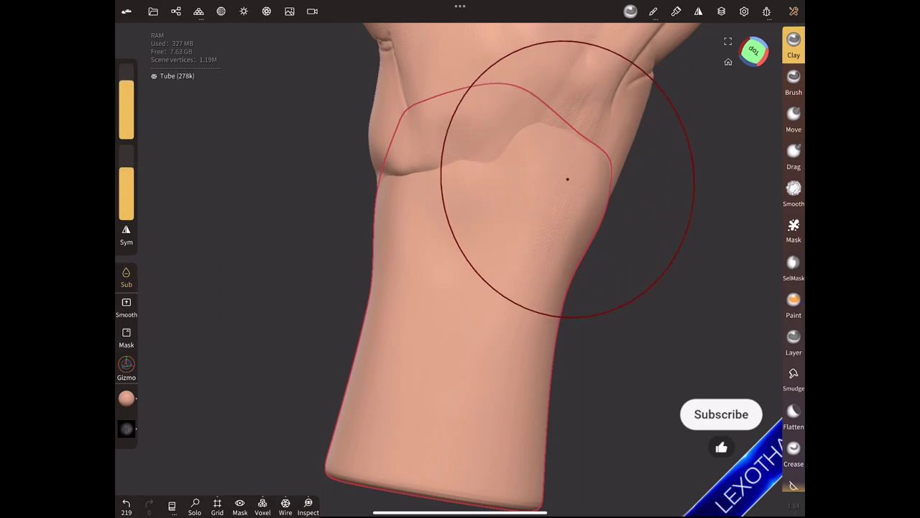
drag(567, 179, 567, 180)
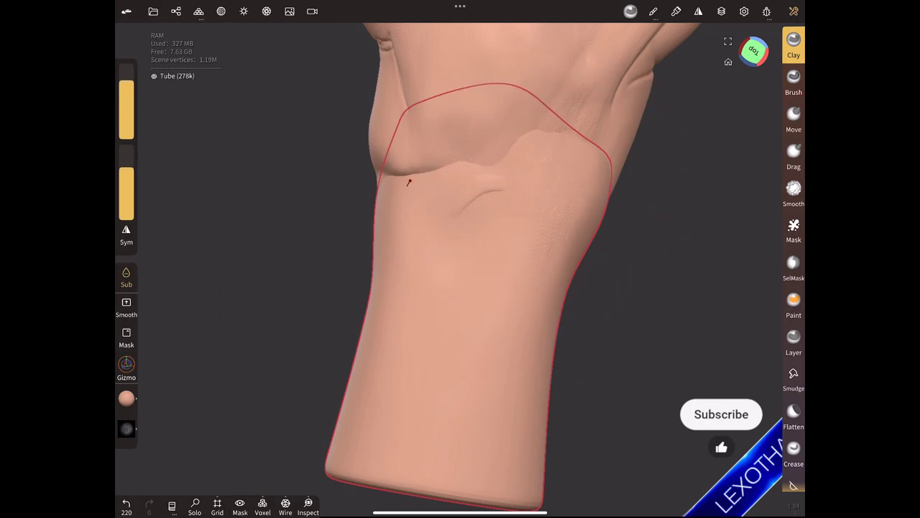
drag(427, 263, 428, 263)
Build clay texture along the forearm from several sides, including its underside.
middle_drag(526, 406, 360, 146)
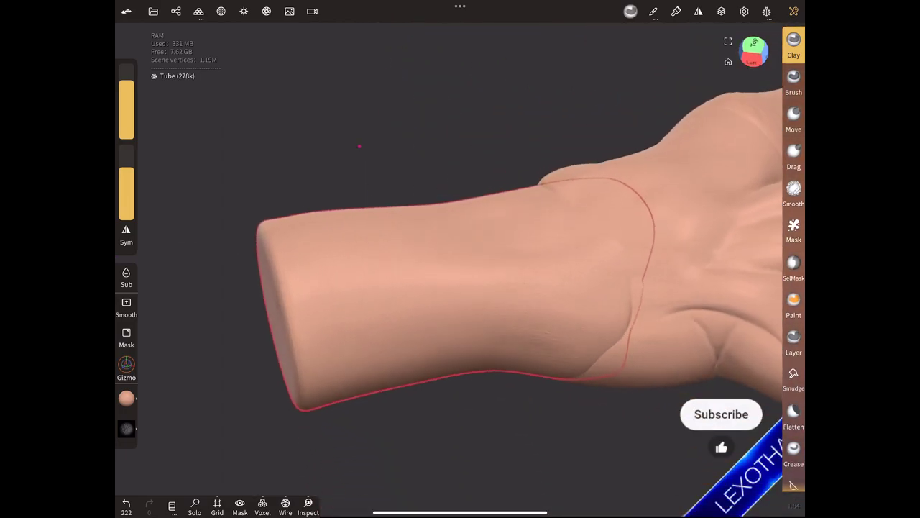
drag(308, 165, 356, 307)
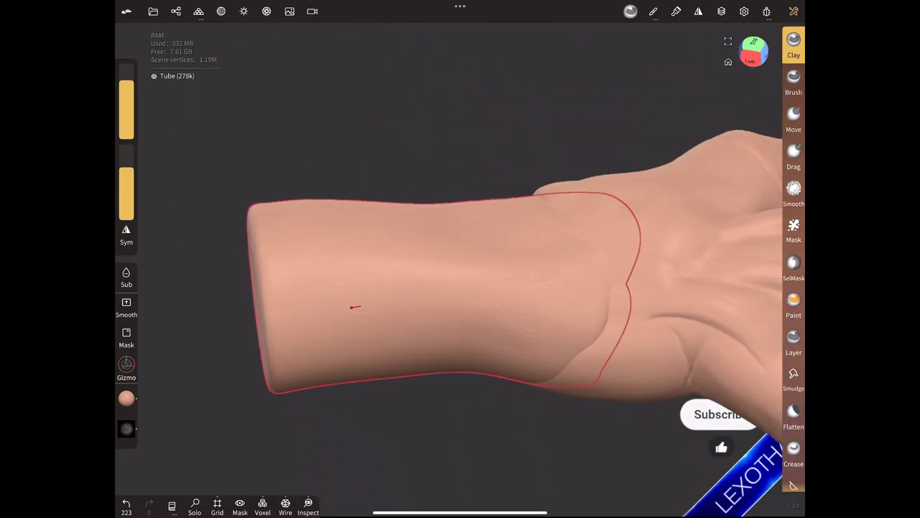
drag(474, 332, 382, 302)
middle_drag(515, 370, 278, 261)
drag(278, 261, 321, 84)
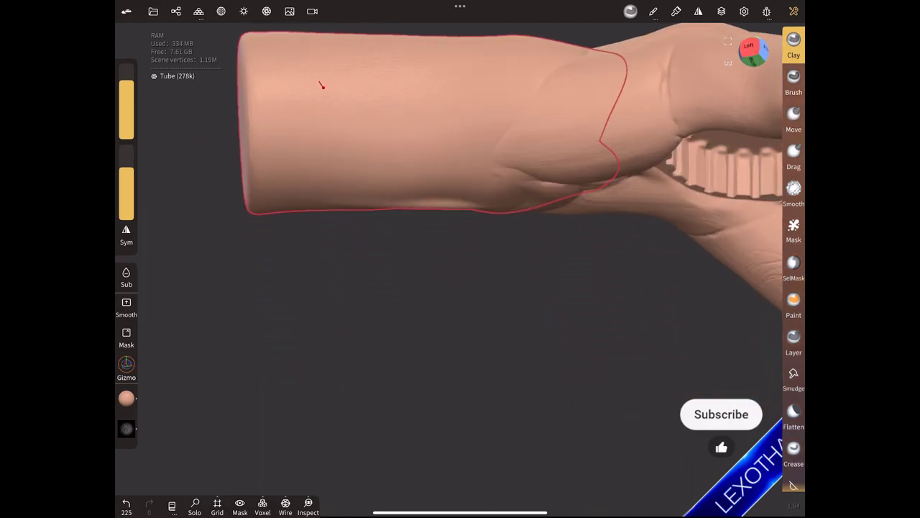
mouse_move(496, 101)
mouse_down()
mouse_move(502, 137)
mouse_move(448, 136)
mouse_up()
mouse_move(448, 136)
middle_down()
mouse_move(353, 329)
mouse_move(199, 400)
mouse_move(288, 345)
mouse_move(222, 410)
middle_up()
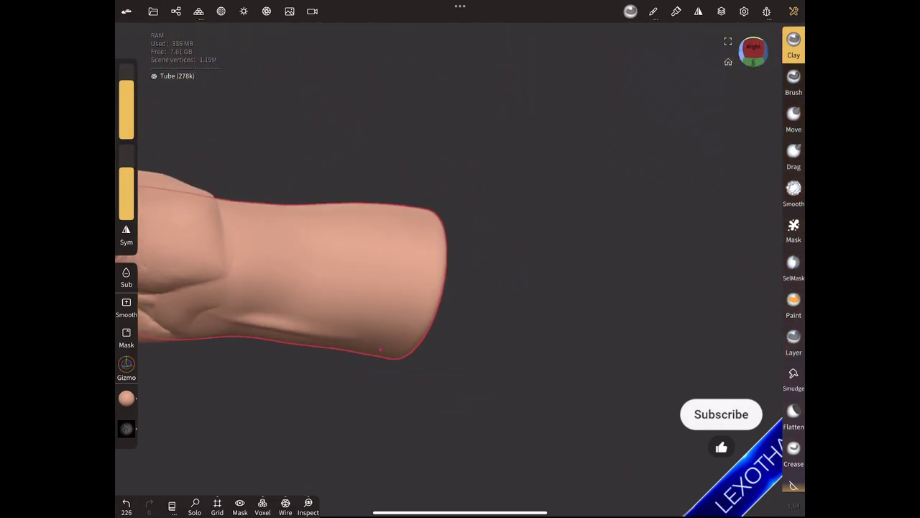
drag(223, 410, 261, 271)
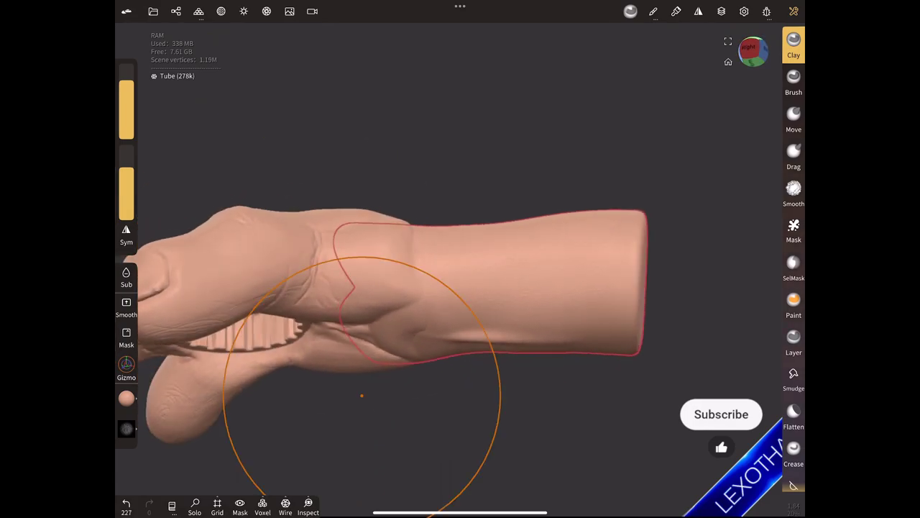
mouse_move(361, 395)
mouse_down()
mouse_move(314, 345)
mouse_move(412, 307)
mouse_move(393, 375)
mouse_up()
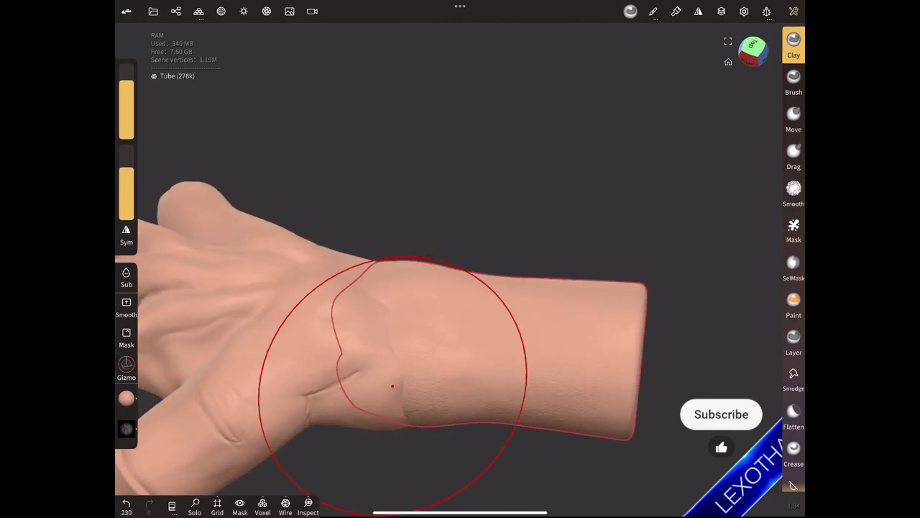
Dab texture near the wrist with a smaller clay brush.
drag(126, 83, 126, 105)
click(392, 382)
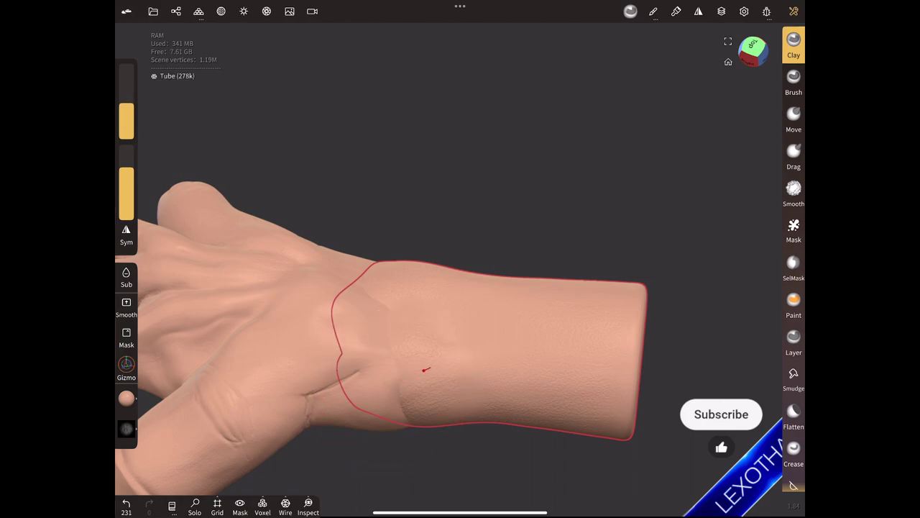
mouse_move(426, 370)
mouse_down()
mouse_move(175, 386)
mouse_move(276, 422)
mouse_move(330, 289)
mouse_move(360, 314)
mouse_move(360, 249)
mouse_move(374, 263)
mouse_move(425, 232)
mouse_move(349, 220)
mouse_move(323, 238)
mouse_move(359, 283)
mouse_move(374, 331)
mouse_up()
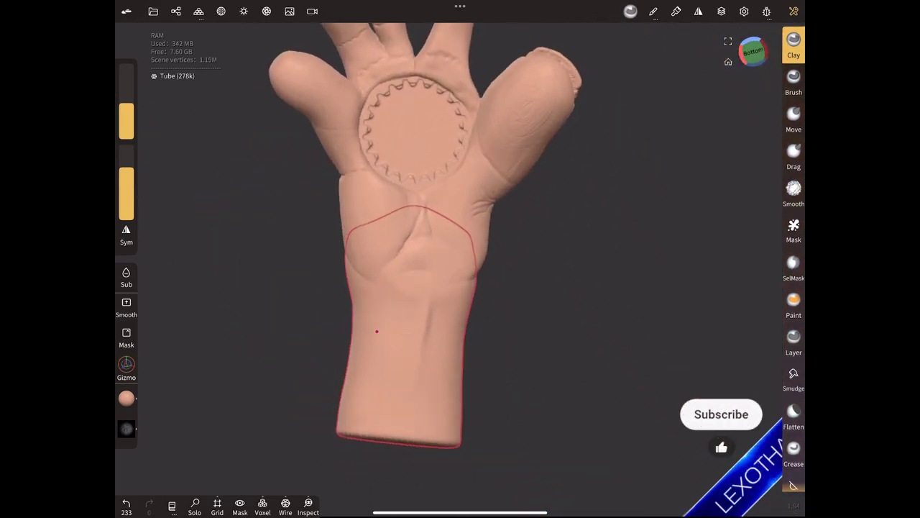
scroll(276, 249, up, 2)
scroll(275, 248, up, 2)
scroll(268, 256, up, 3)
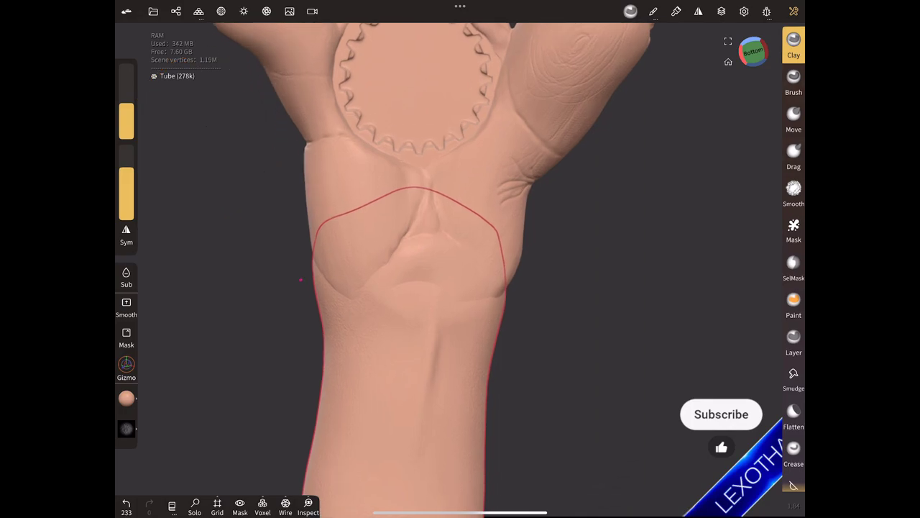
scroll(268, 257, up, 2)
scroll(268, 257, down, 2)
scroll(274, 269, down, 1)
scroll(274, 269, down, 3)
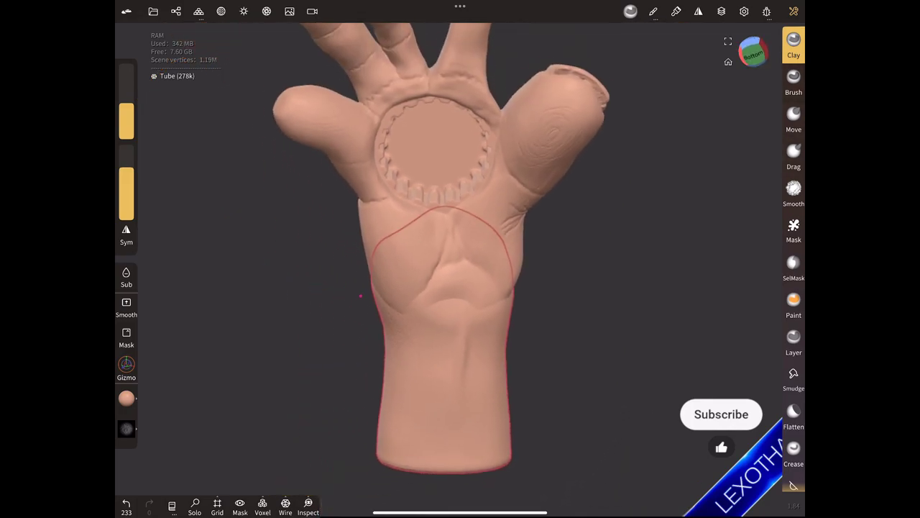
scroll(281, 284, down, 2)
Voxel-merge Strong Hand and Tube at a resolution around 500.
click(177, 11)
click(268, 106)
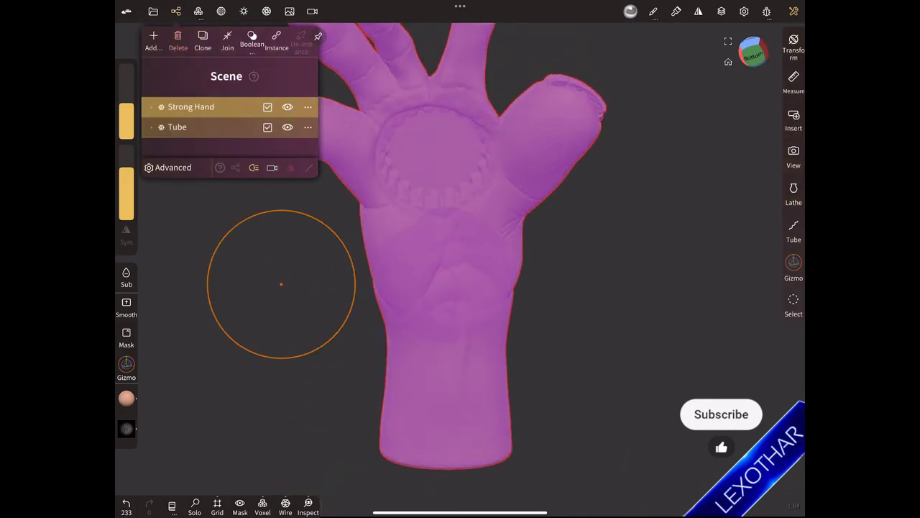
click(251, 39)
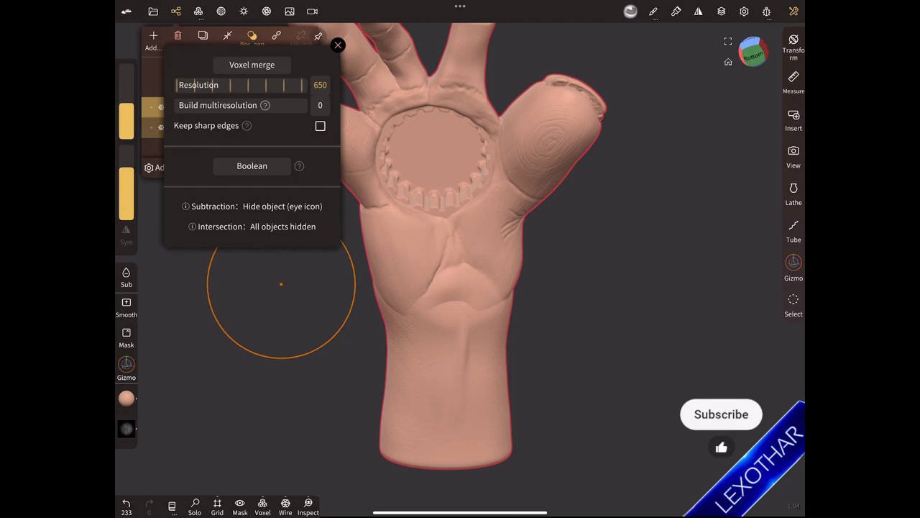
mouse_move(273, 85)
mouse_down()
mouse_move(230, 85)
mouse_move(242, 85)
mouse_up()
click(251, 65)
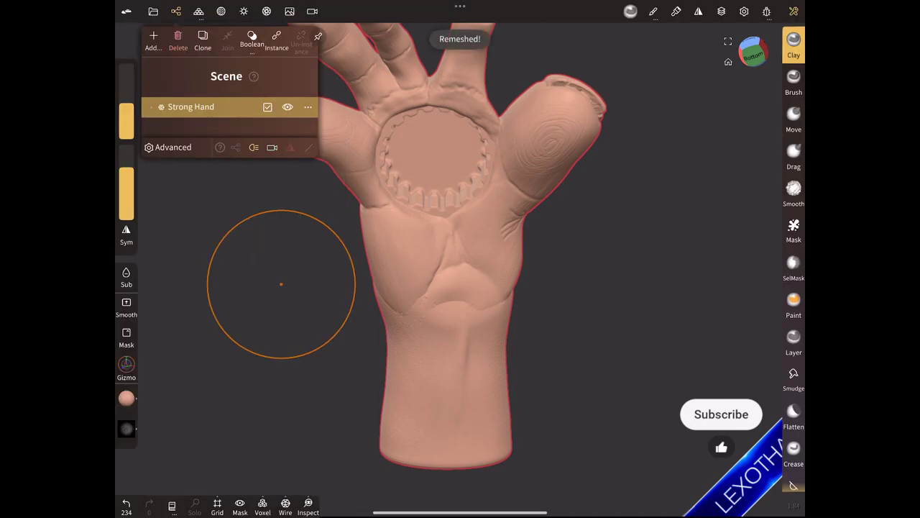
scroll(446, 287, up, 3)
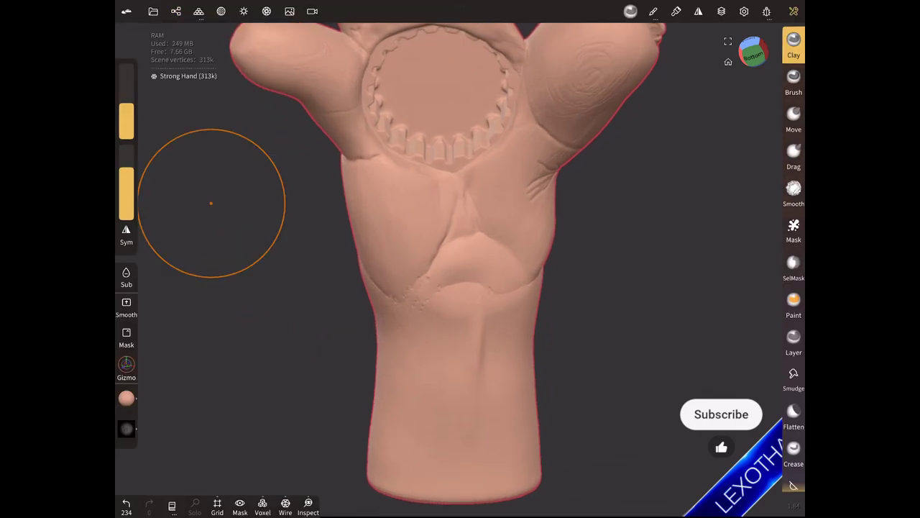
click(794, 193)
With a smaller Smooth brush, smooth the rough area on top of the wrist.
scroll(446, 287, up, 3)
drag(126, 93, 126, 126)
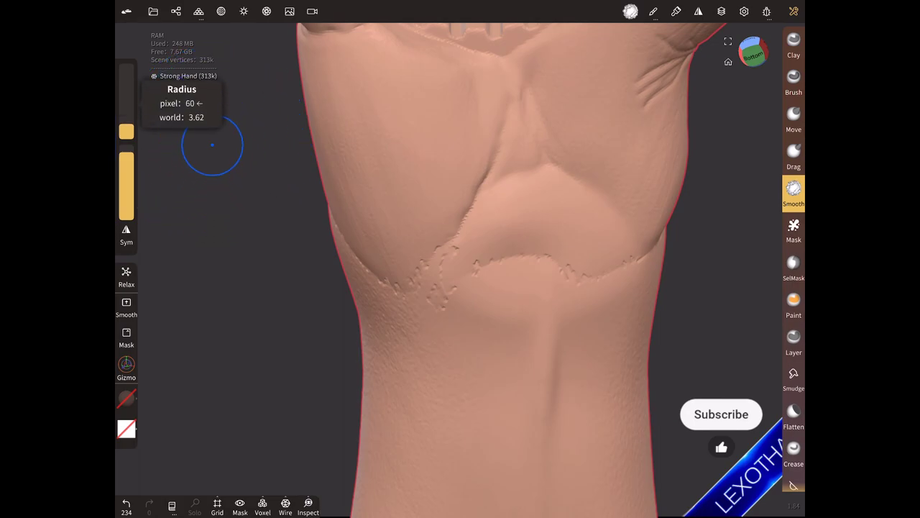
scroll(539, 288, up, 3)
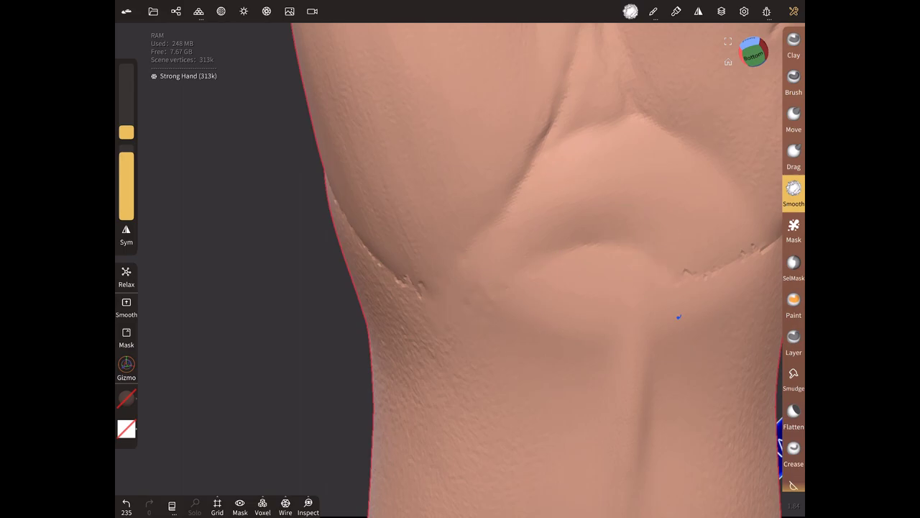
middle_drag(707, 297, 343, 388)
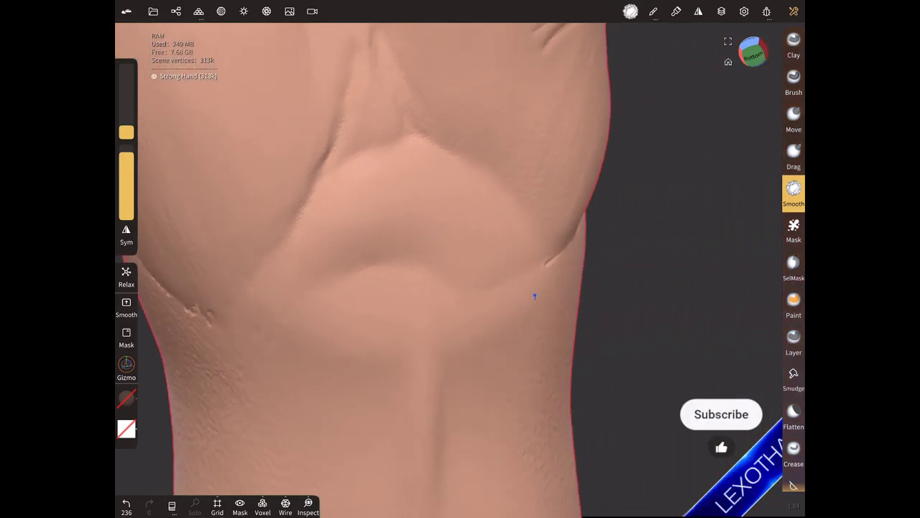
mouse_move(535, 297)
middle_down()
mouse_move(471, 318)
mouse_move(277, 426)
middle_up()
middle_drag(468, 217, 282, 366)
middle_drag(498, 277, 310, 196)
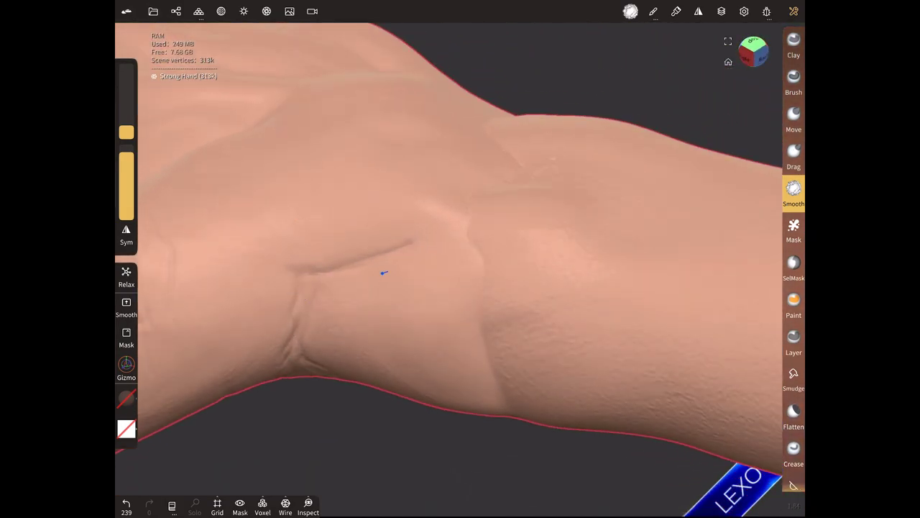
middle_drag(407, 289, 468, 232)
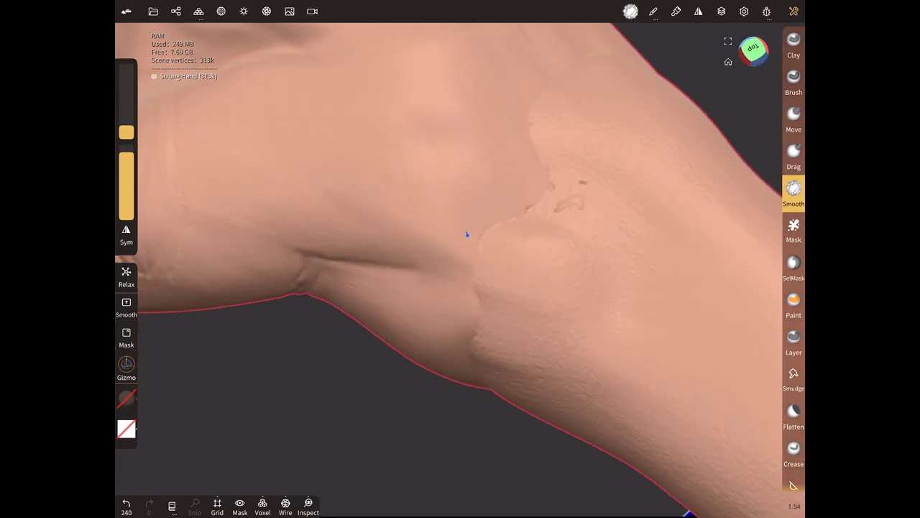
drag(453, 241, 479, 266)
mouse_move(468, 244)
middle_down()
mouse_move(337, 263)
mouse_move(245, 135)
middle_up()
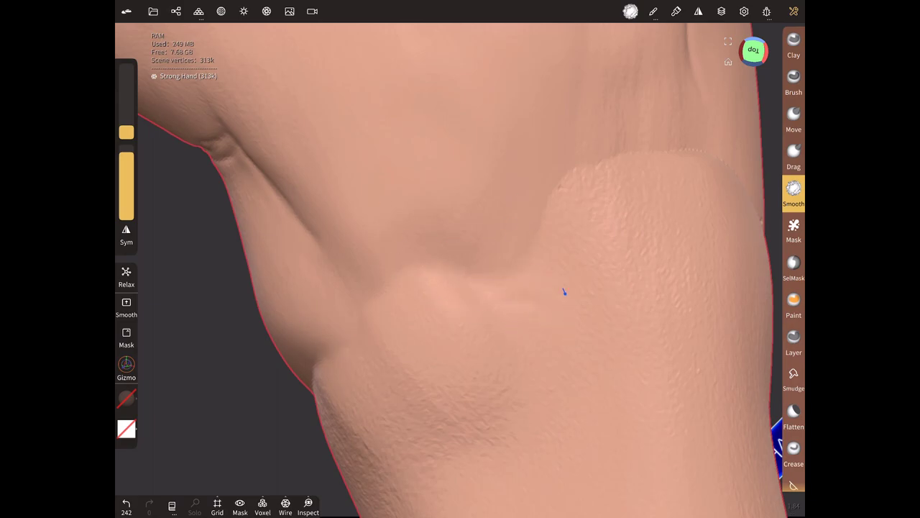
Smooth the remaining rough patches along the forearm side and just below the palm.
drag(544, 347, 489, 252)
middle_drag(410, 245, 434, 235)
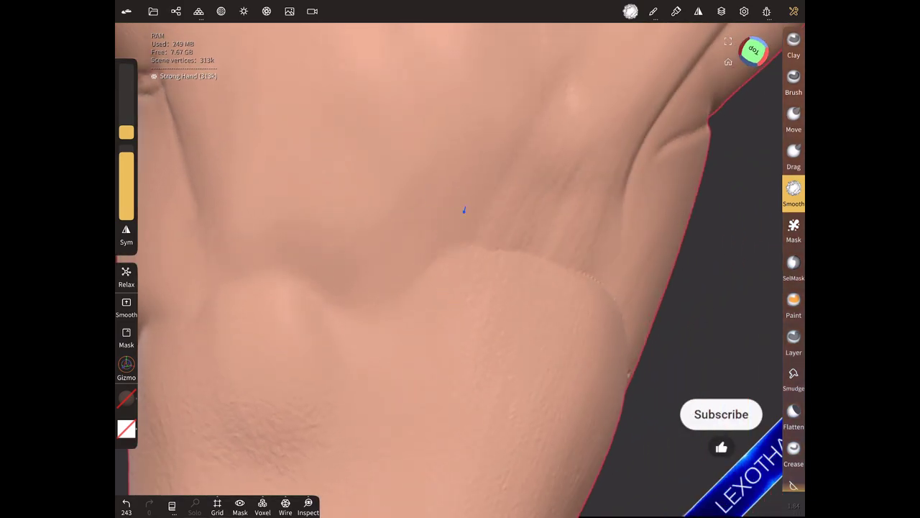
mouse_move(542, 246)
middle_down()
mouse_move(446, 366)
mouse_move(427, 251)
mouse_move(532, 285)
middle_up()
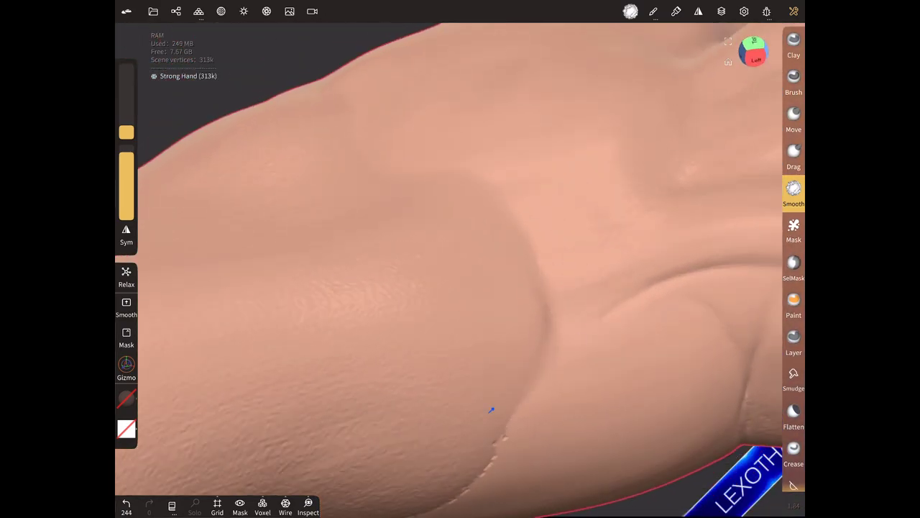
mouse_move(492, 409)
middle_down()
mouse_move(401, 319)
mouse_move(436, 251)
middle_up()
drag(436, 251, 551, 351)
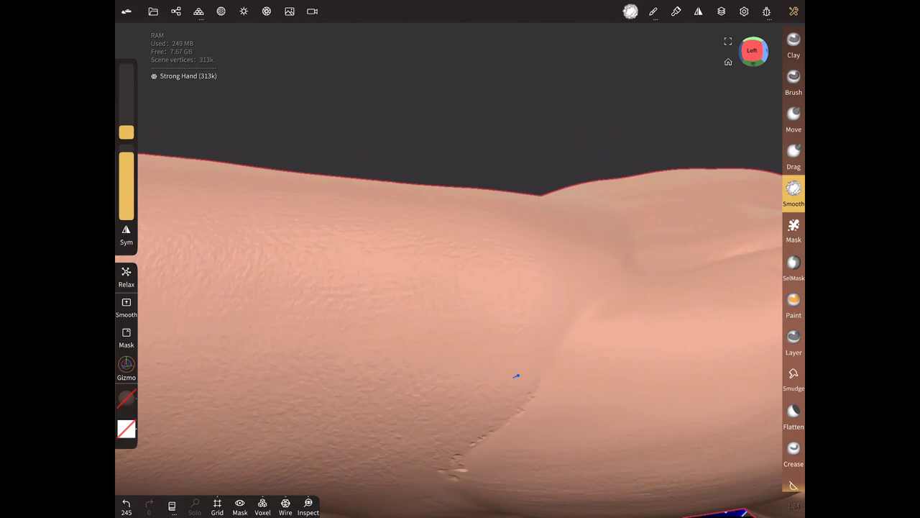
mouse_move(456, 426)
middle_down()
mouse_move(466, 307)
mouse_move(374, 261)
middle_up()
drag(374, 261, 519, 290)
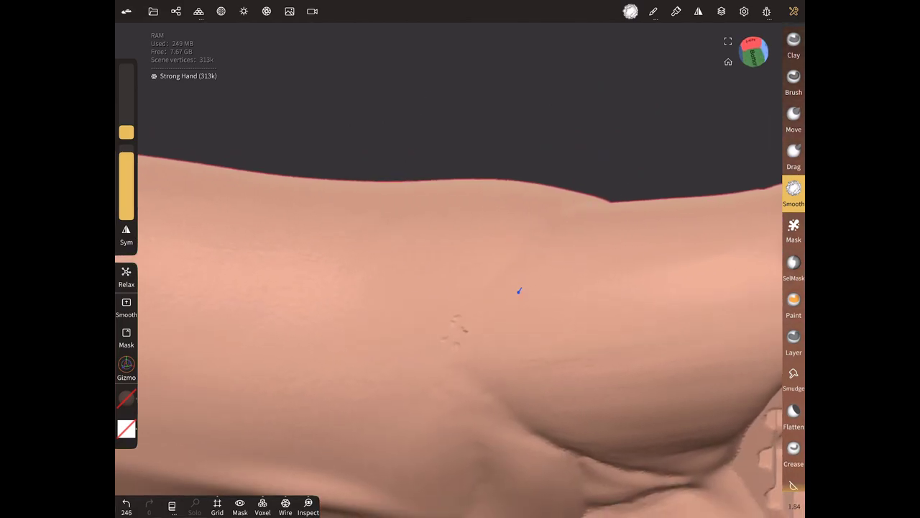
mouse_move(442, 402)
middle_down()
mouse_move(405, 238)
mouse_move(367, 137)
mouse_move(257, 128)
middle_up()
mouse_move(463, 194)
middle_down()
mouse_move(360, 225)
mouse_move(423, 244)
mouse_move(357, 284)
mouse_move(287, 216)
middle_up()
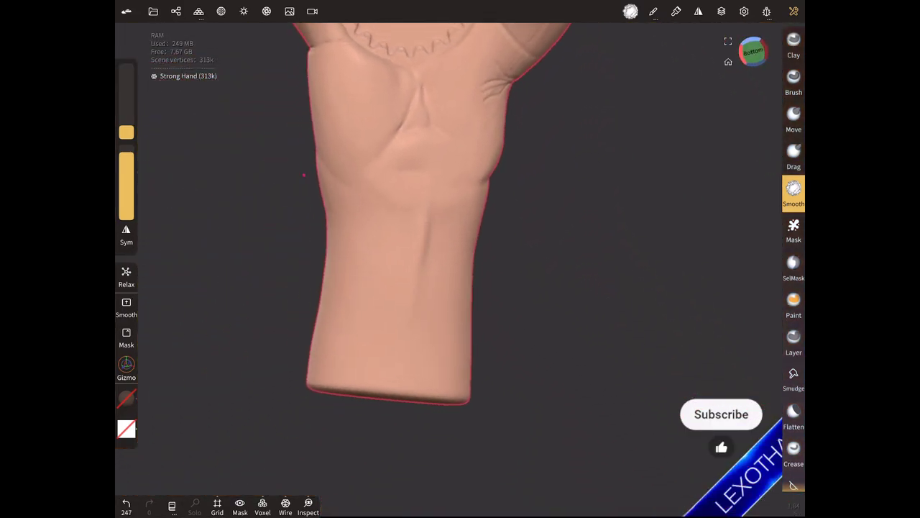
drag(287, 216, 230, 149)
middle_drag(379, 281, 516, 96)
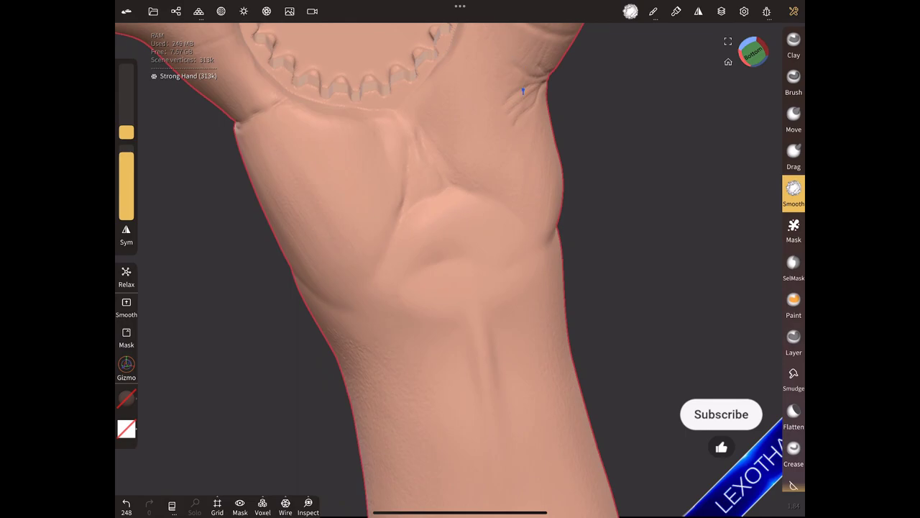
mouse_move(536, 146)
middle_down()
mouse_move(333, 266)
mouse_move(374, 293)
mouse_move(364, 431)
mouse_move(391, 468)
mouse_move(266, 396)
mouse_move(356, 478)
mouse_move(238, 410)
mouse_move(289, 407)
mouse_move(351, 448)
mouse_move(352, 424)
mouse_move(323, 364)
mouse_move(195, 263)
mouse_move(393, 240)
mouse_move(392, 287)
mouse_move(392, 240)
middle_up()
Switch to the Clay brush and build up clay on the wrist near the thumb.
key(c)
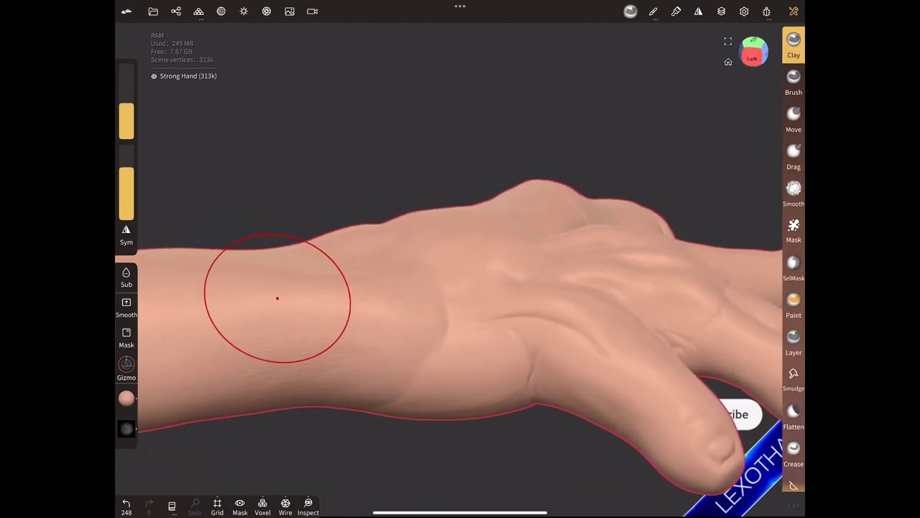
scroll(278, 278, up, 5)
scroll(300, 398, up, 2)
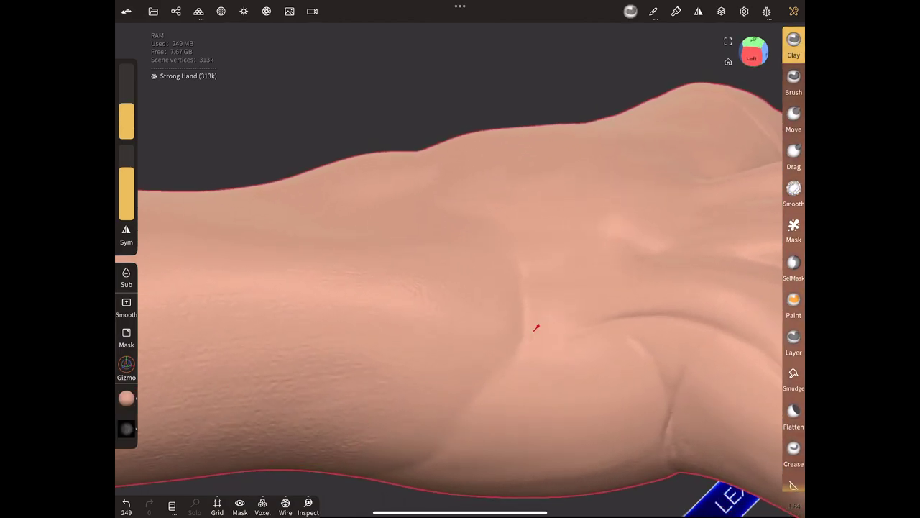
middle_drag(523, 359, 514, 213)
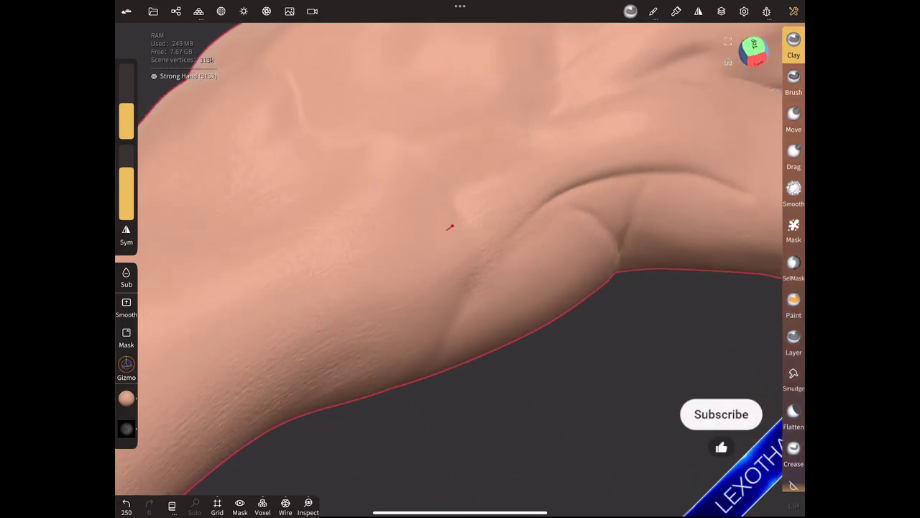
mouse_move(450, 227)
middle_down()
mouse_move(349, 306)
mouse_move(446, 433)
mouse_move(353, 347)
middle_up()
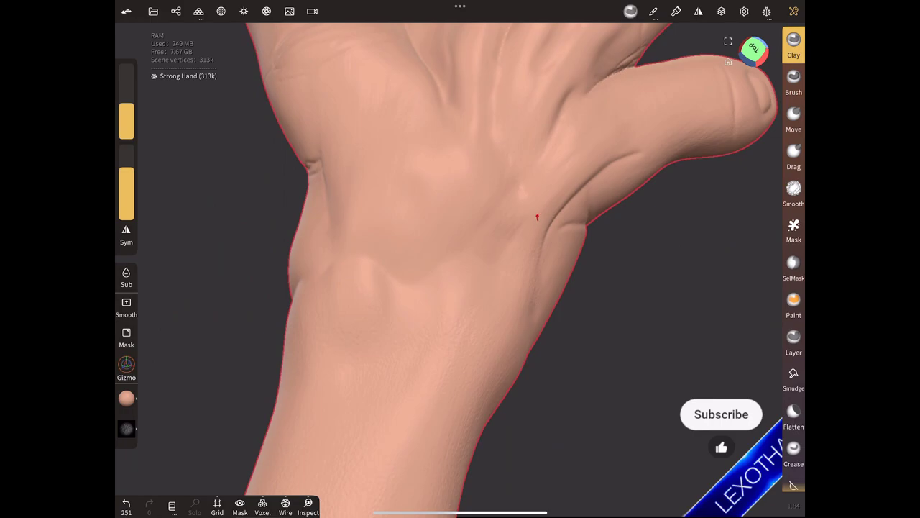
drag(508, 330, 507, 310)
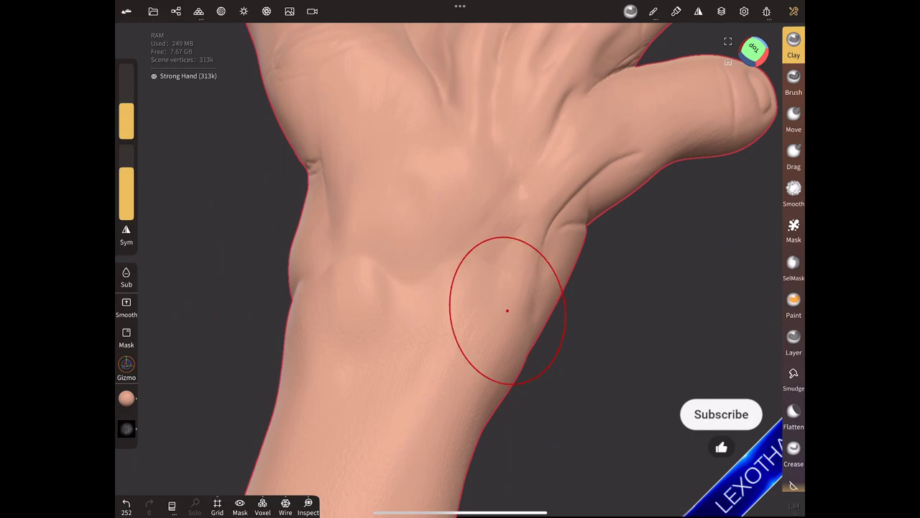
With a smaller brush radius, add three small clay dabs on the back of the hand.
drag(126, 105, 126, 122)
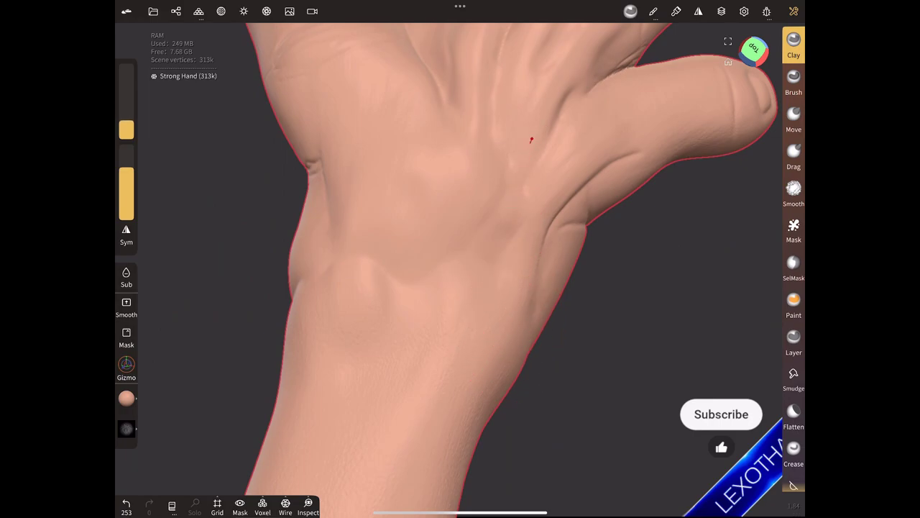
click(513, 190)
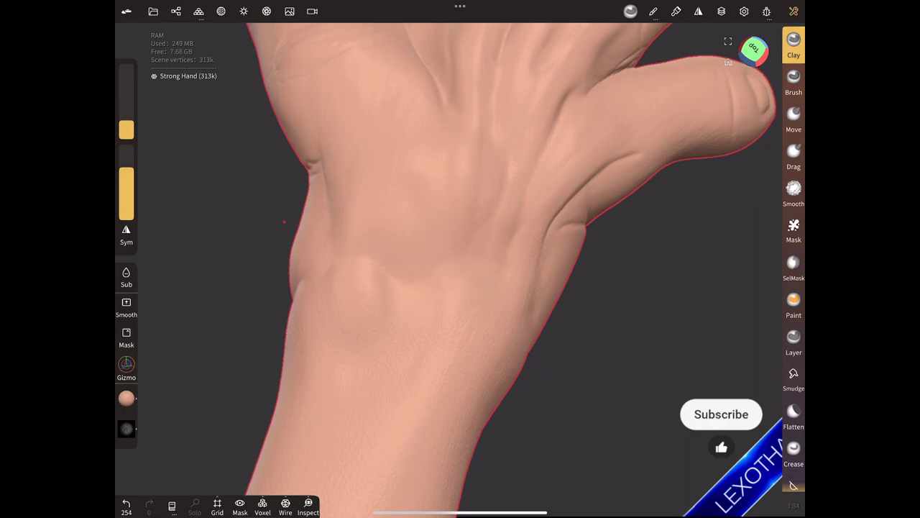
mouse_move(244, 302)
middle_down()
mouse_move(264, 368)
mouse_move(311, 318)
mouse_move(315, 371)
middle_up()
scroll(315, 372, up, 5)
click(256, 165)
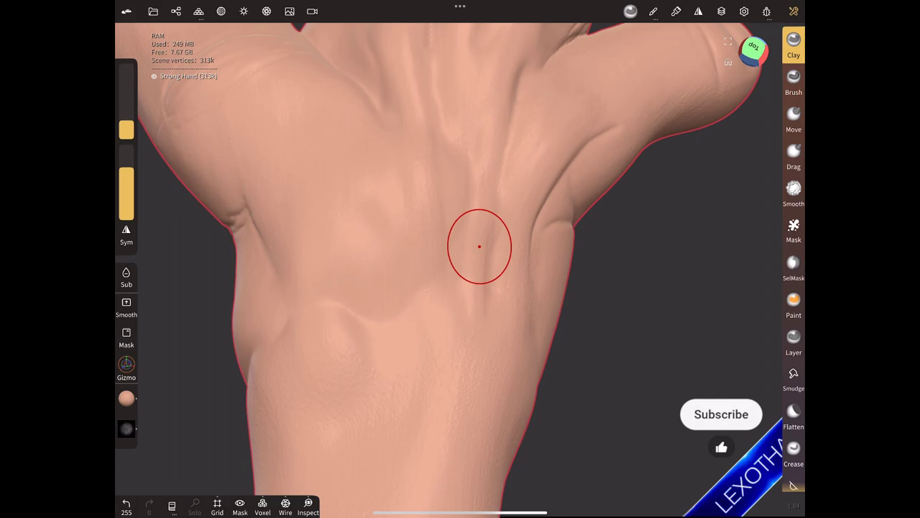
middle_drag(480, 246, 467, 501)
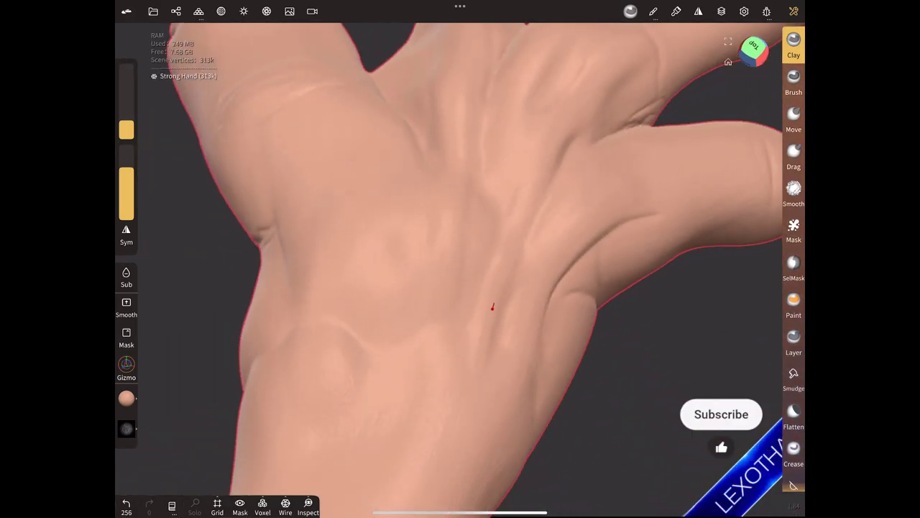
click(543, 284)
mouse_move(346, 338)
middle_down()
mouse_move(297, 496)
mouse_move(333, 389)
mouse_move(349, 404)
middle_up()
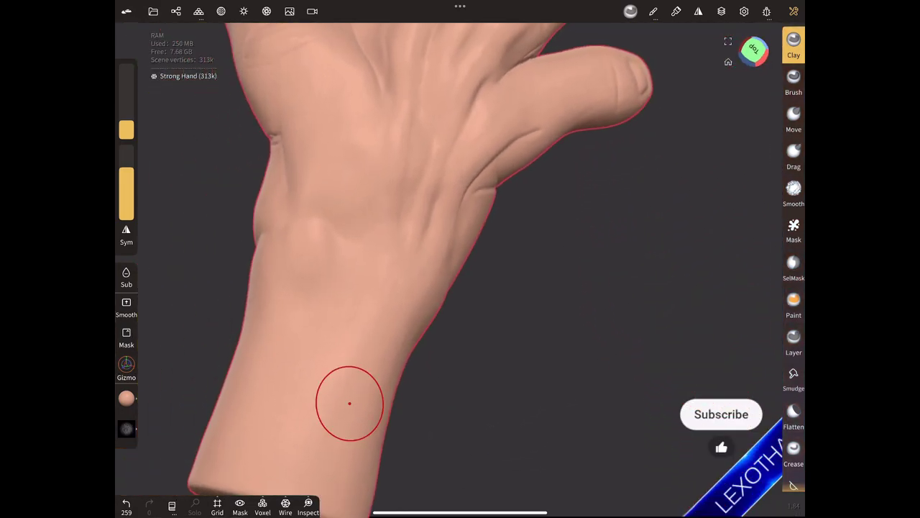
mouse_move(350, 403)
middle_down()
mouse_move(386, 337)
mouse_move(270, 272)
mouse_move(280, 283)
middle_up()
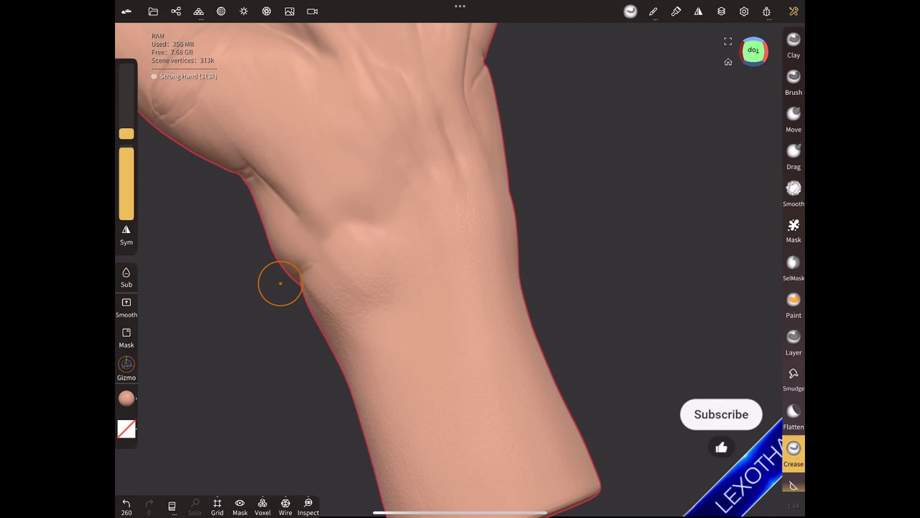
Undo the crease stroke on the wrist edge, then inspect the hand from the side.
key(ctrl+z)
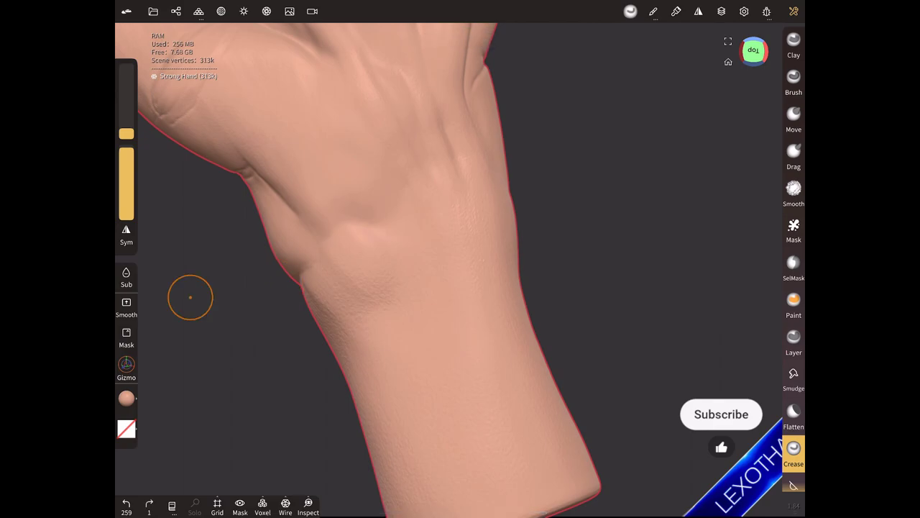
mouse_move(191, 297)
middle_down()
mouse_move(260, 336)
mouse_move(374, 455)
middle_up()
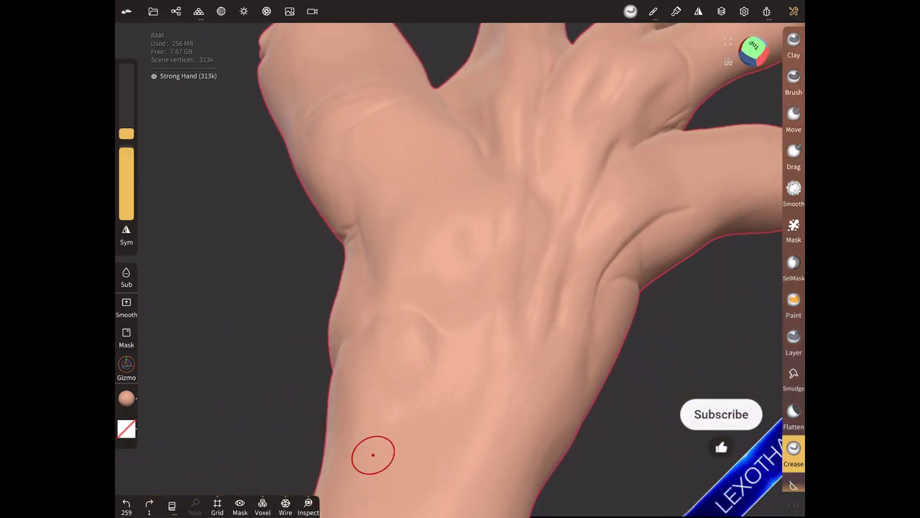
middle_drag(373, 455, 468, 317)
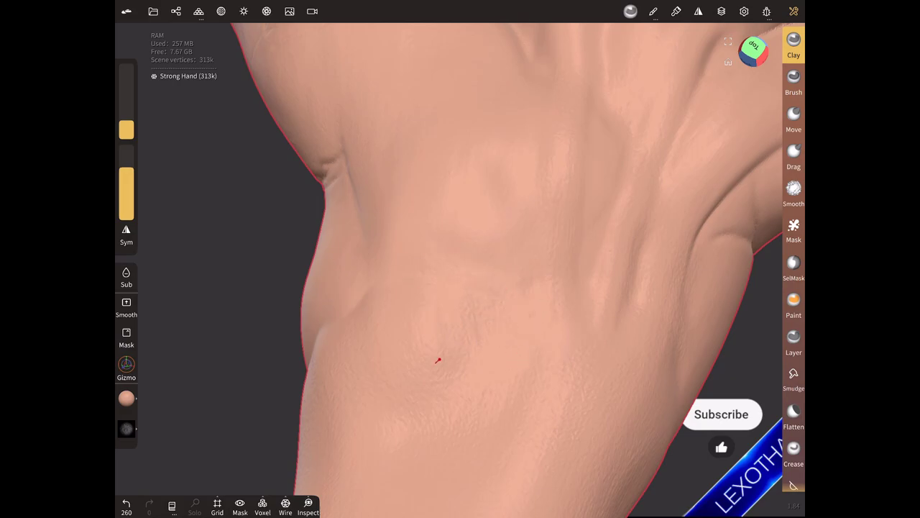
middle_drag(438, 360, 343, 254)
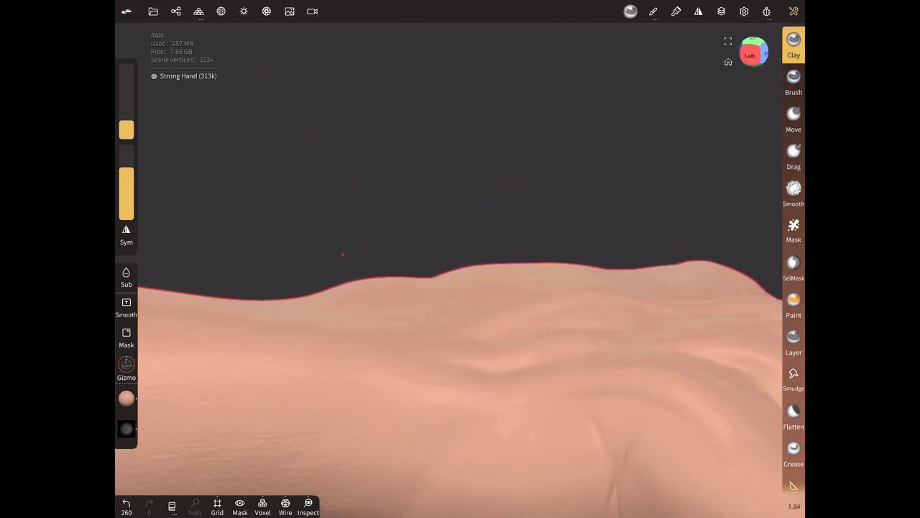
Add two clay dabs on the back of the hand and a clay stroke on the wrist's side.
middle_drag(343, 254, 261, 412)
click(261, 413)
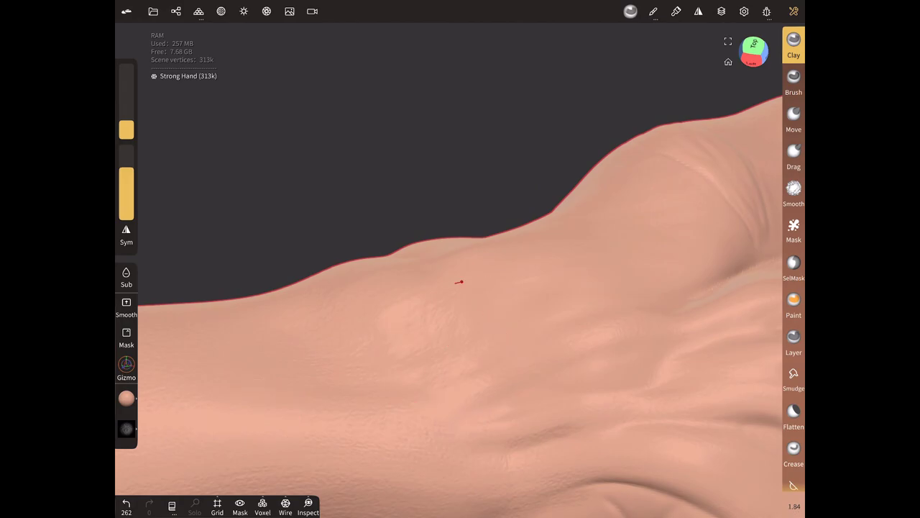
click(244, 375)
middle_drag(244, 374, 377, 245)
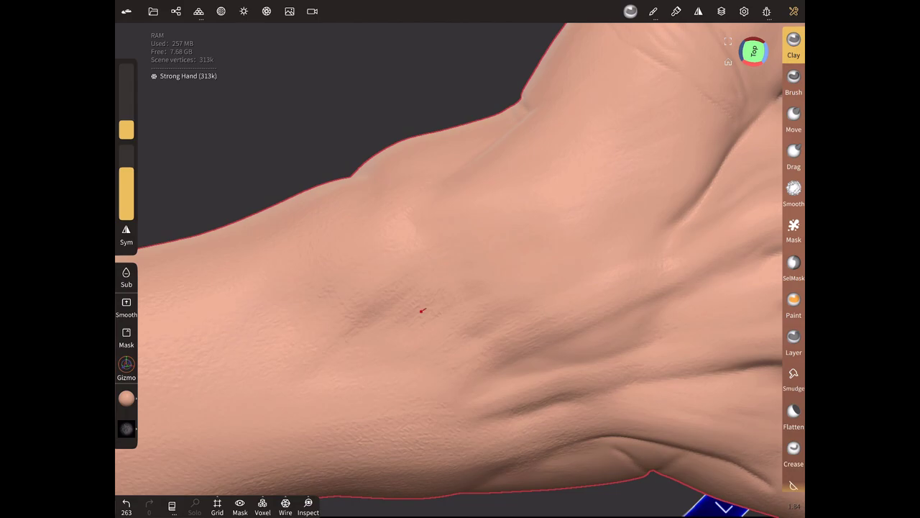
mouse_move(423, 311)
middle_down()
mouse_move(353, 290)
mouse_move(398, 290)
mouse_move(477, 425)
mouse_move(468, 281)
mouse_move(403, 329)
mouse_move(364, 314)
mouse_move(390, 405)
middle_up()
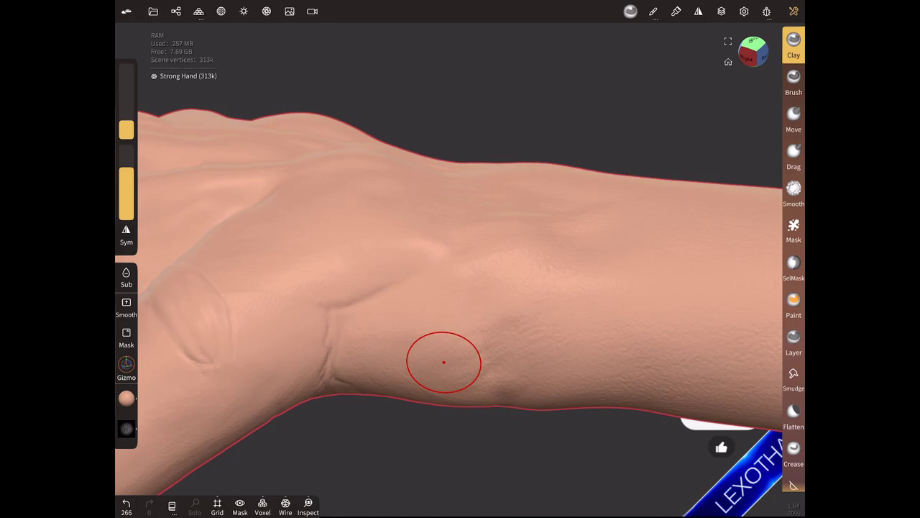
middle_drag(441, 362, 359, 302)
mouse_move(492, 397)
middle_down()
mouse_move(266, 277)
mouse_move(318, 294)
middle_up()
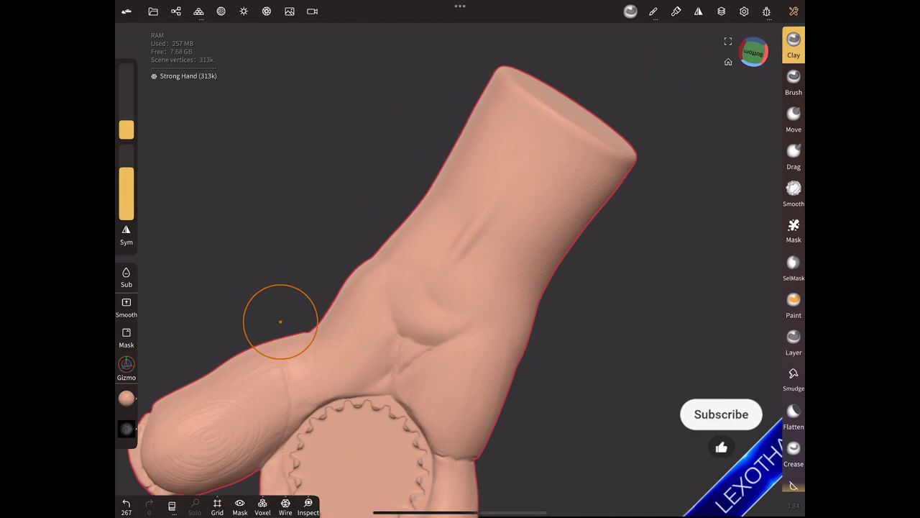
mouse_move(281, 321)
middle_down()
mouse_move(362, 413)
mouse_move(312, 376)
mouse_move(401, 295)
mouse_move(345, 456)
mouse_move(322, 438)
mouse_move(364, 317)
mouse_move(319, 405)
mouse_move(306, 269)
mouse_move(338, 295)
mouse_move(288, 252)
middle_up()
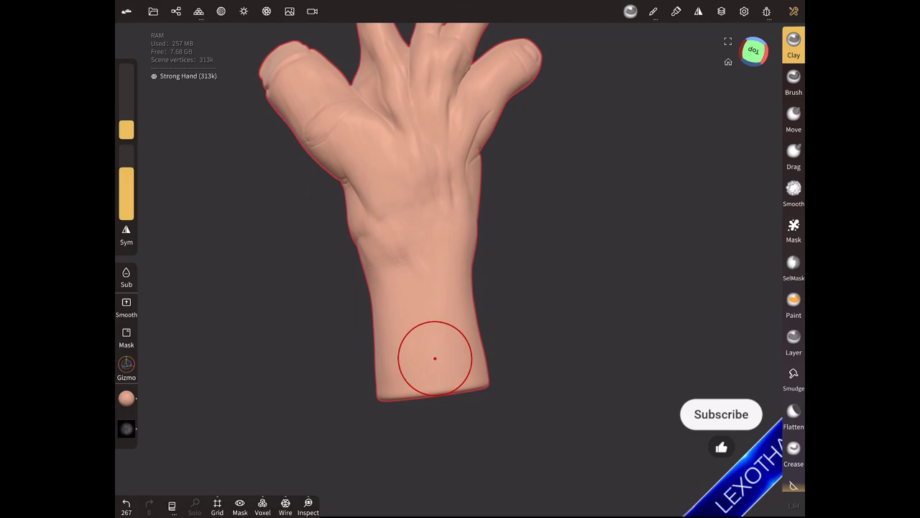
mouse_move(434, 358)
middle_down()
mouse_move(332, 293)
mouse_move(283, 194)
mouse_move(293, 360)
middle_up()
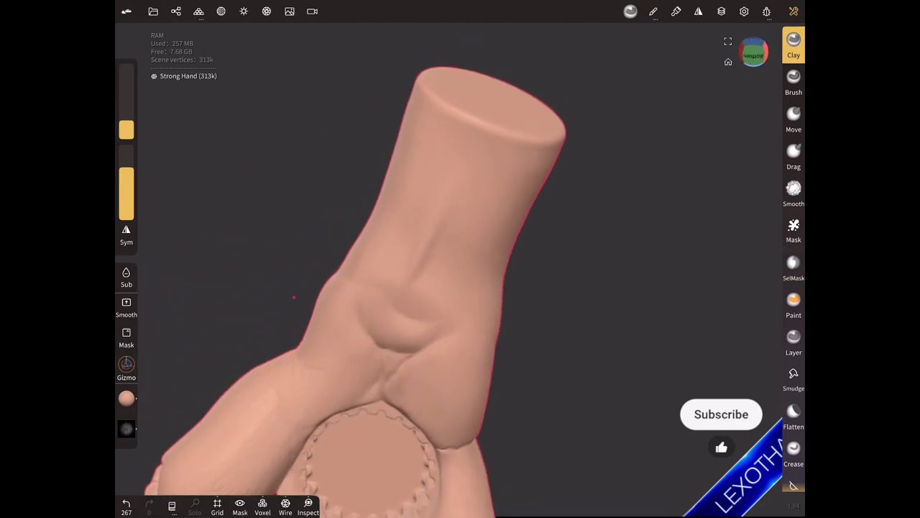
drag(294, 297, 262, 250)
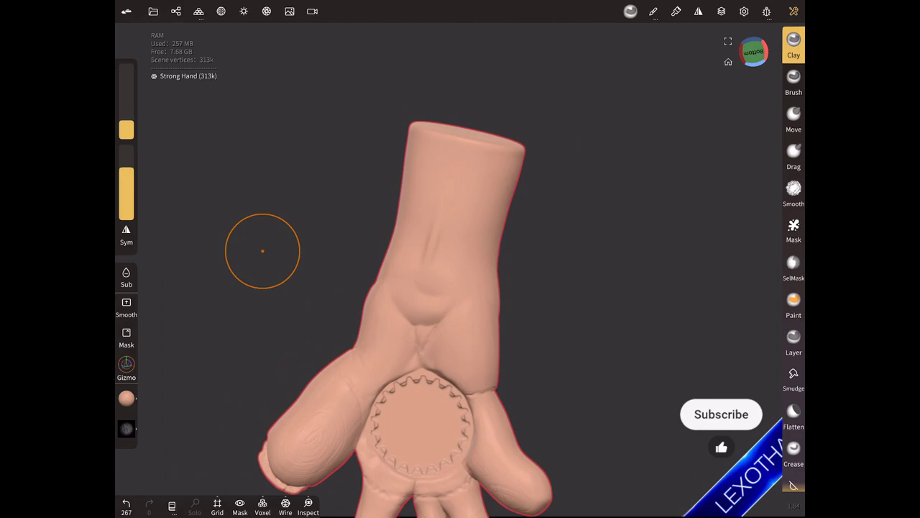
drag(263, 250, 346, 499)
drag(345, 431, 314, 455)
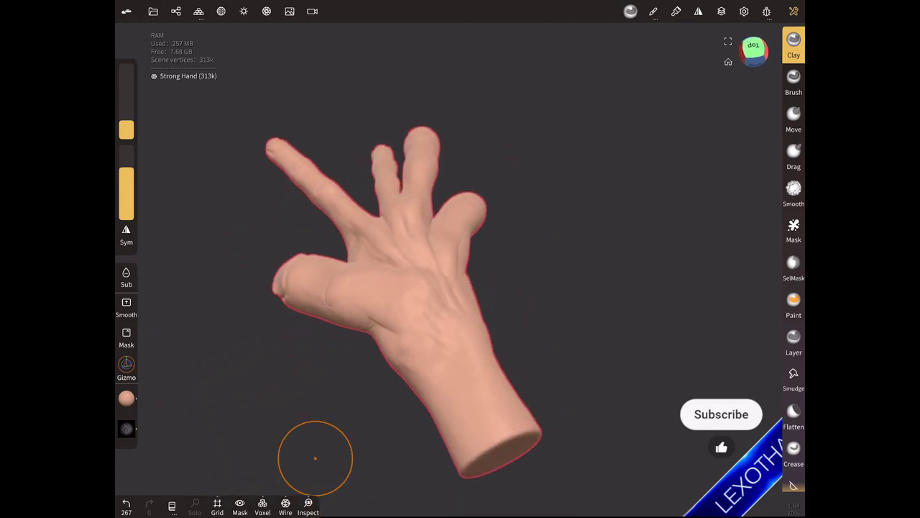
drag(384, 252, 304, 226)
click(794, 450)
Undo the unwanted crease strokes on the inner wrist, including a newly carved one.
mouse_move(302, 345)
mouse_down()
mouse_move(341, 319)
mouse_move(334, 315)
mouse_move(467, 264)
mouse_up()
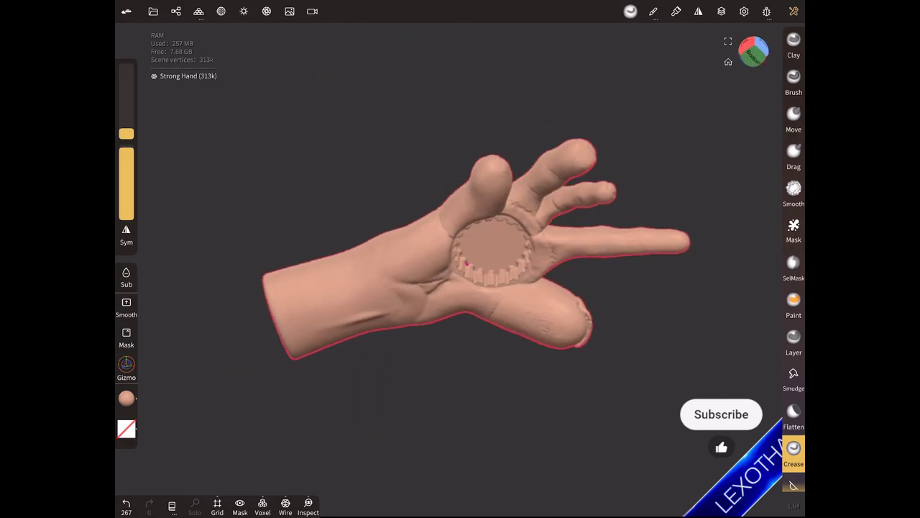
scroll(466, 264, up, 3)
scroll(339, 126, up, 3)
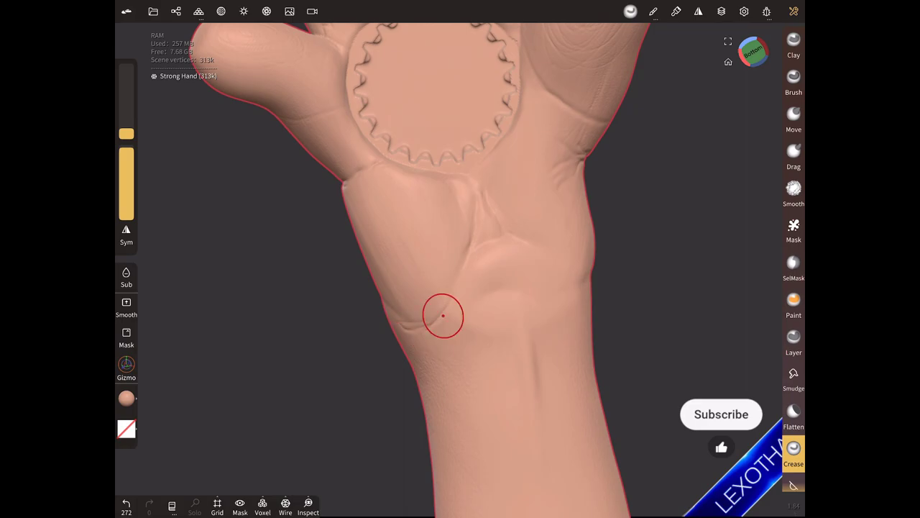
key(ctrl+z)
key(ctrl+z)
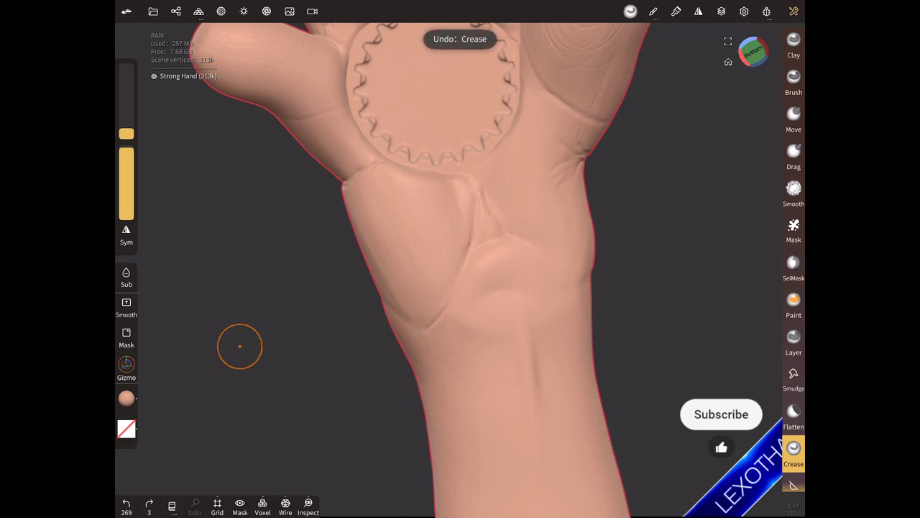
scroll(245, 302, up, 2)
key(ctrl+z)
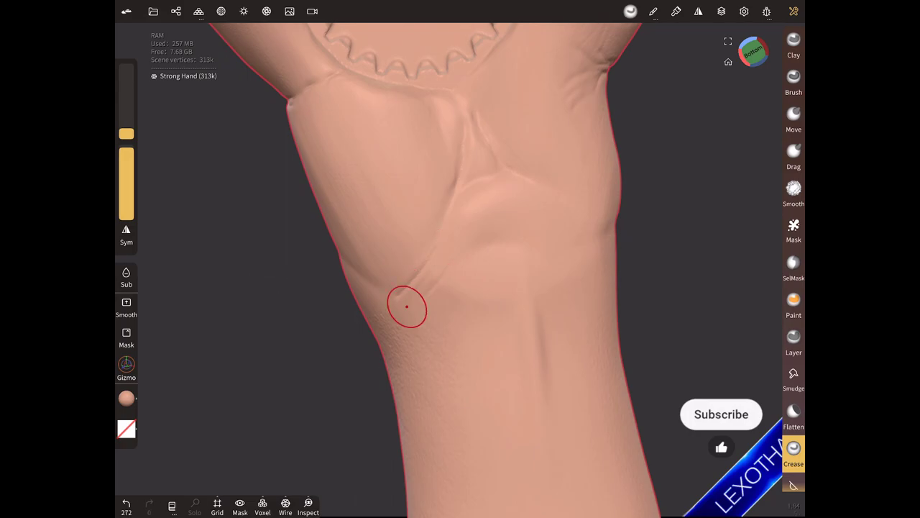
drag(401, 313, 384, 328)
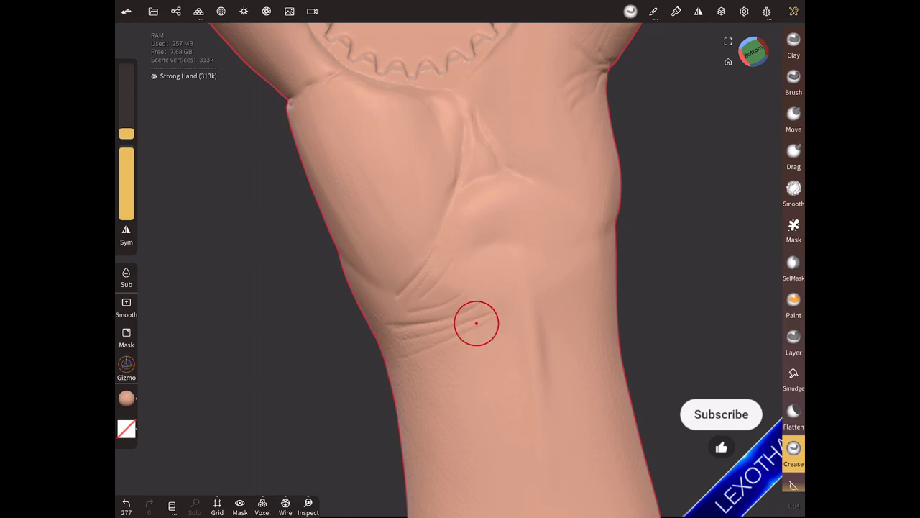
key(ctrl+z)
Carve and deepen crease lines around the wrist, leaving smoothing active.
drag(387, 351, 229, 454)
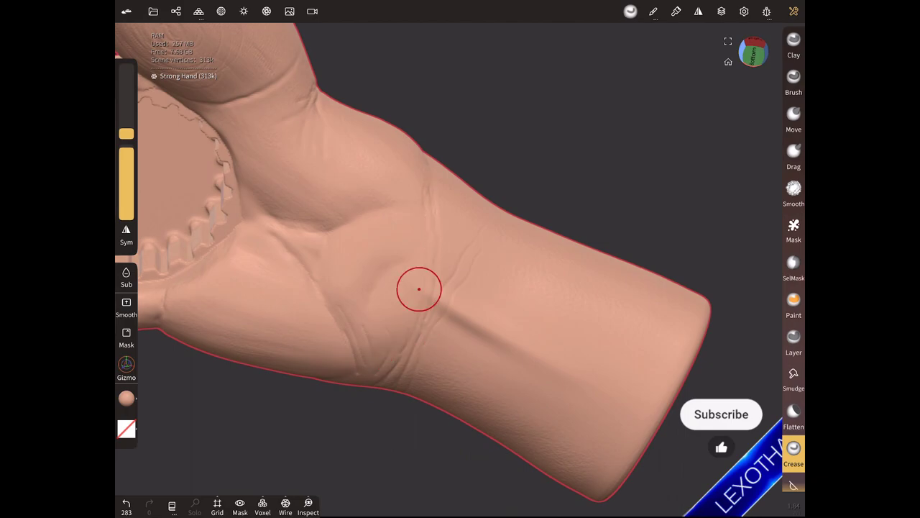
drag(435, 179, 425, 232)
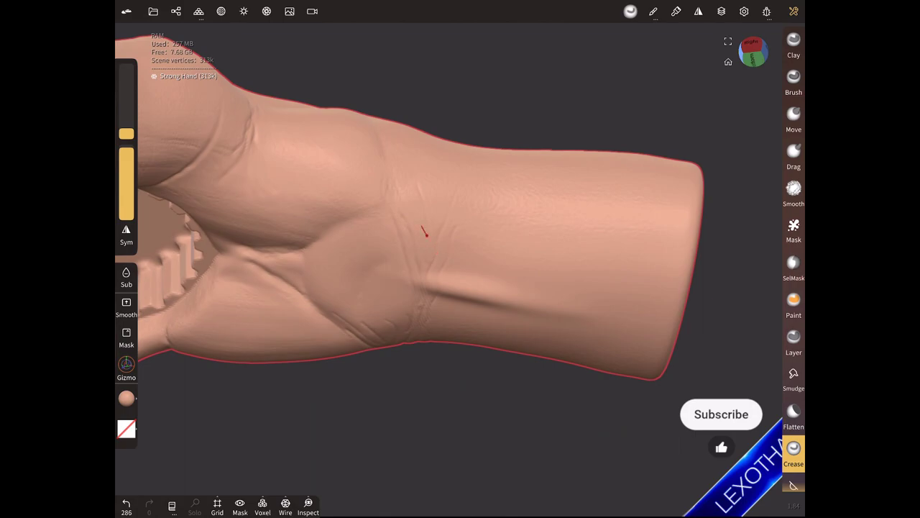
drag(419, 192, 299, 188)
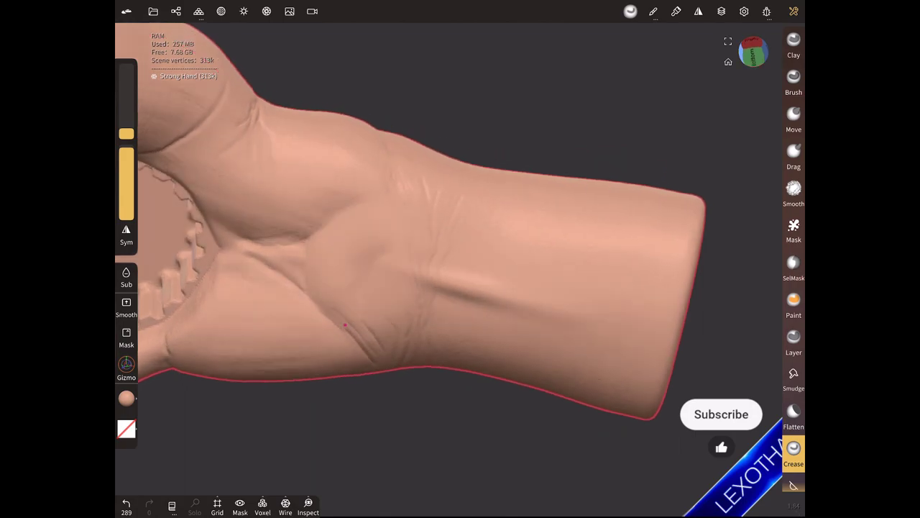
scroll(405, 285, up, 5)
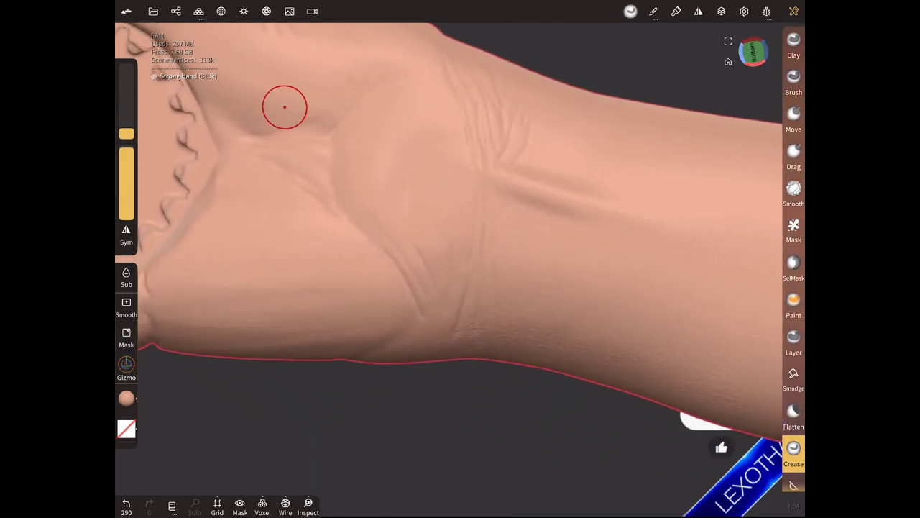
key(shift)
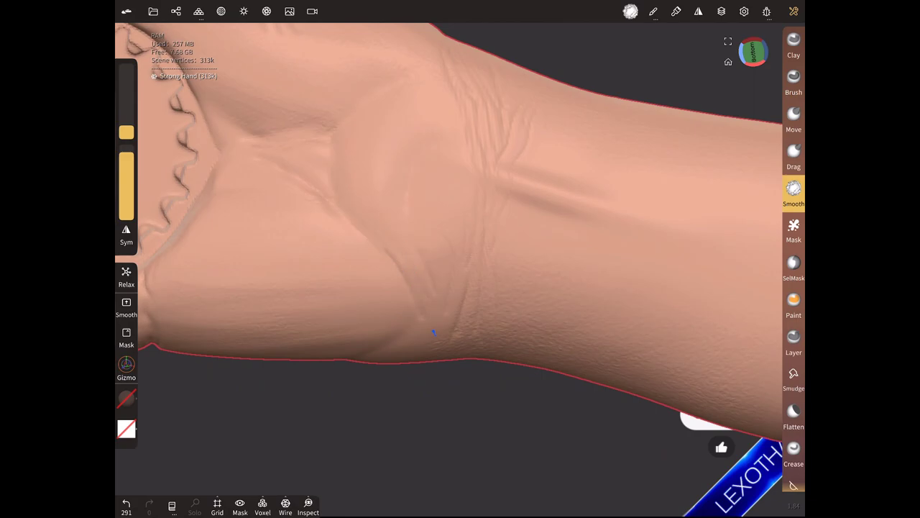
mouse_move(427, 297)
mouse_down()
mouse_move(311, 263)
mouse_move(353, 271)
mouse_move(312, 275)
mouse_move(381, 324)
mouse_move(396, 417)
mouse_move(478, 374)
mouse_move(434, 339)
mouse_move(310, 386)
mouse_move(338, 330)
mouse_move(380, 382)
mouse_move(303, 291)
mouse_move(420, 370)
mouse_up()
click(176, 11)
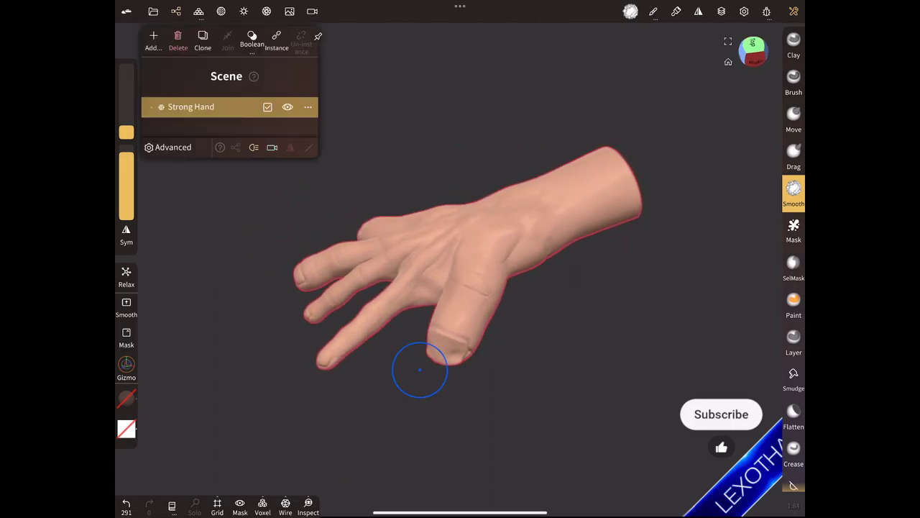
click(174, 106)
mouse_move(245, 294)
mouse_down()
mouse_move(261, 301)
mouse_move(270, 344)
mouse_move(309, 323)
mouse_move(333, 288)
mouse_move(324, 382)
mouse_move(304, 237)
mouse_up()
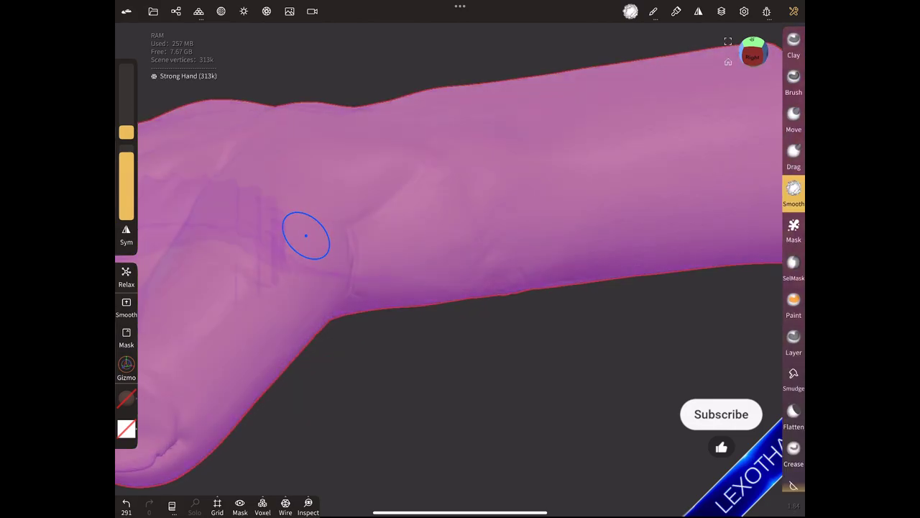
click(794, 43)
Add several clay strokes along the side and top of the forearm next to the wrist.
drag(291, 282, 312, 378)
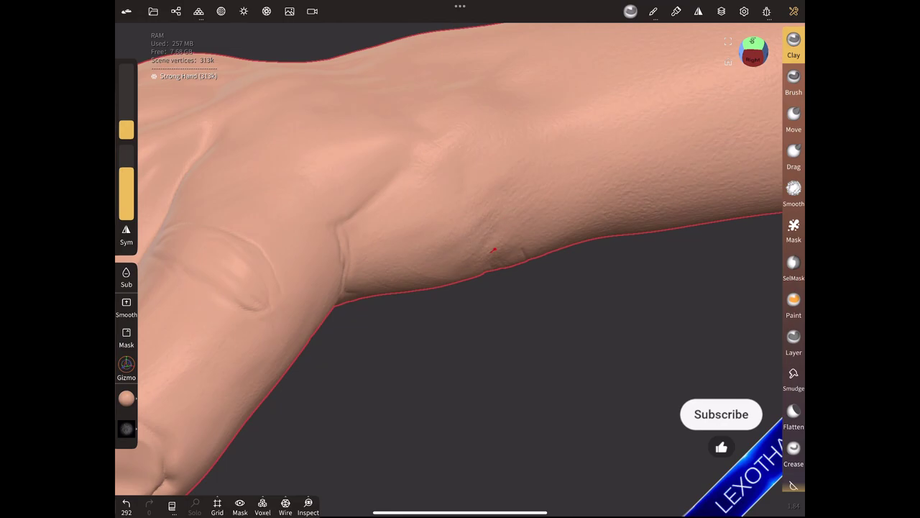
mouse_move(476, 171)
mouse_down()
mouse_move(288, 281)
mouse_move(262, 267)
mouse_up()
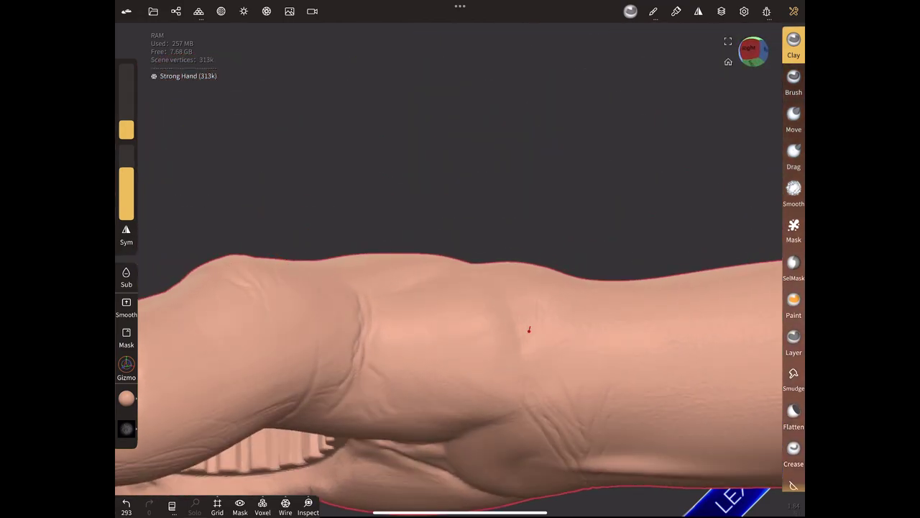
drag(529, 329, 532, 341)
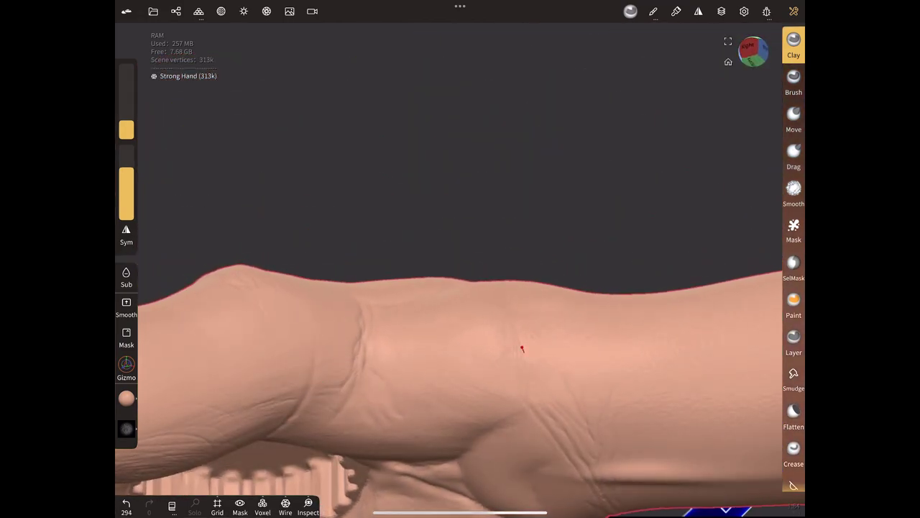
drag(554, 352, 509, 327)
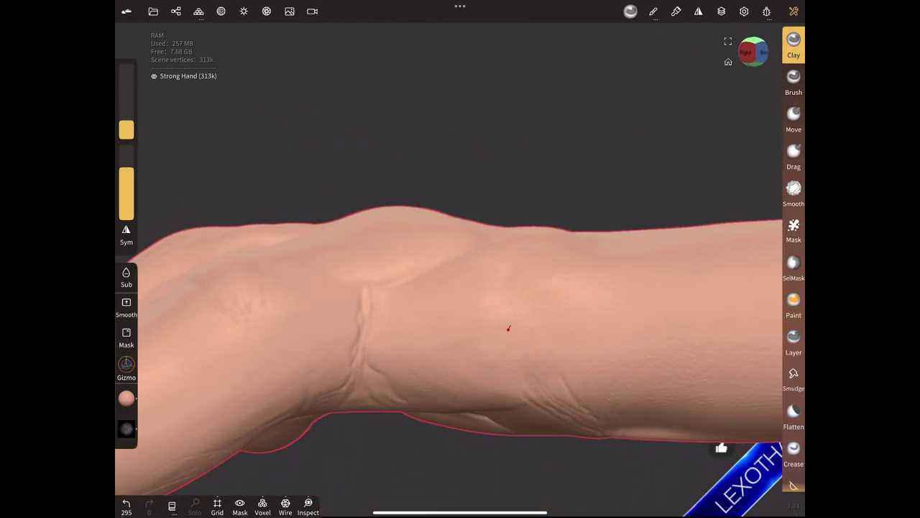
drag(561, 314, 506, 258)
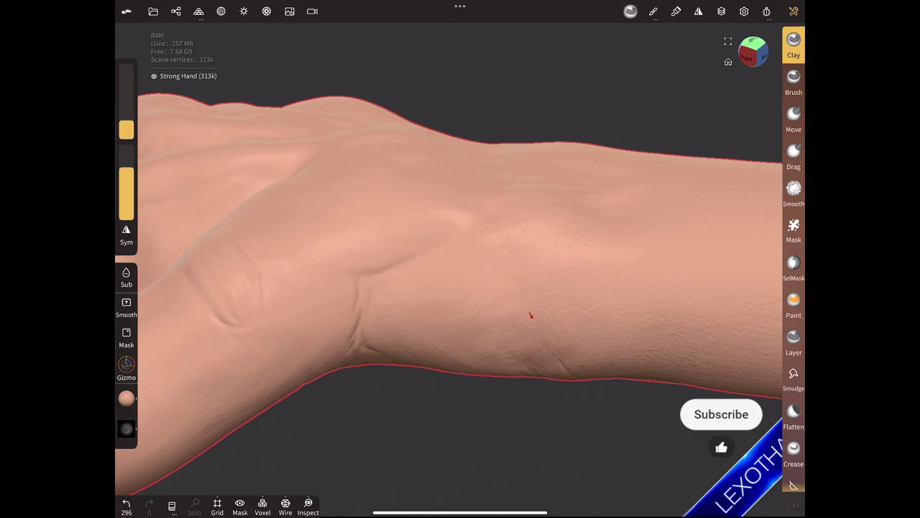
mouse_move(500, 344)
mouse_down()
mouse_move(226, 294)
mouse_move(258, 279)
mouse_up()
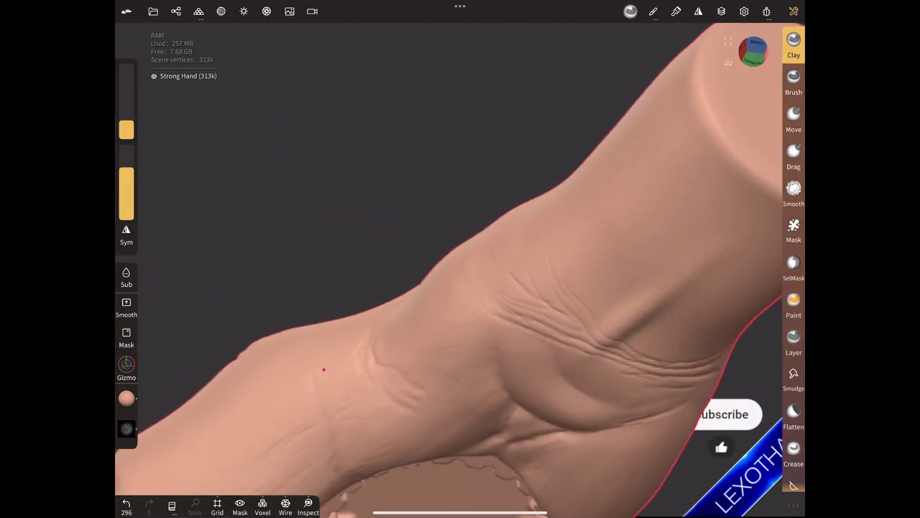
mouse_move(479, 230)
mouse_down()
mouse_move(323, 369)
mouse_move(352, 448)
mouse_move(324, 454)
mouse_up()
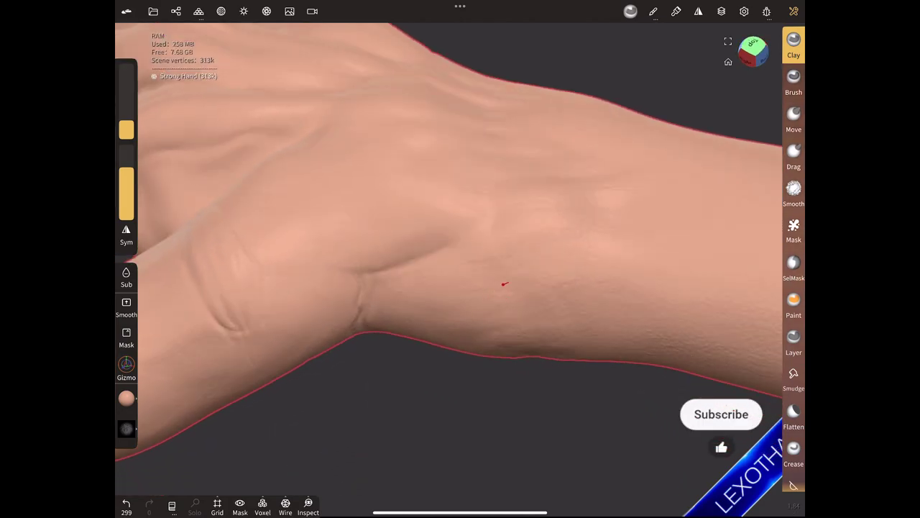
scroll(579, 327, down, 5)
mouse_move(580, 327)
mouse_down()
mouse_move(313, 436)
mouse_move(388, 306)
mouse_move(325, 328)
mouse_move(298, 281)
mouse_move(353, 267)
mouse_move(331, 189)
mouse_move(308, 252)
mouse_move(280, 280)
mouse_move(370, 246)
mouse_move(340, 448)
mouse_move(381, 236)
mouse_move(233, 396)
mouse_move(305, 438)
mouse_move(340, 313)
mouse_move(330, 331)
mouse_move(345, 230)
mouse_move(417, 381)
mouse_move(445, 345)
mouse_move(335, 290)
mouse_move(307, 453)
mouse_move(315, 308)
mouse_move(303, 413)
mouse_move(360, 323)
mouse_move(454, 84)
mouse_move(470, 268)
mouse_move(334, 246)
mouse_move(266, 358)
mouse_up()
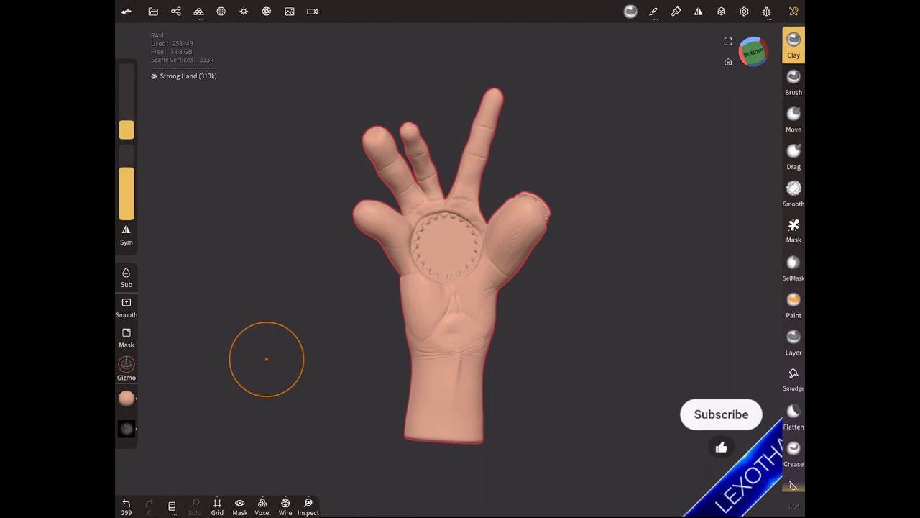
drag(345, 241, 344, 242)
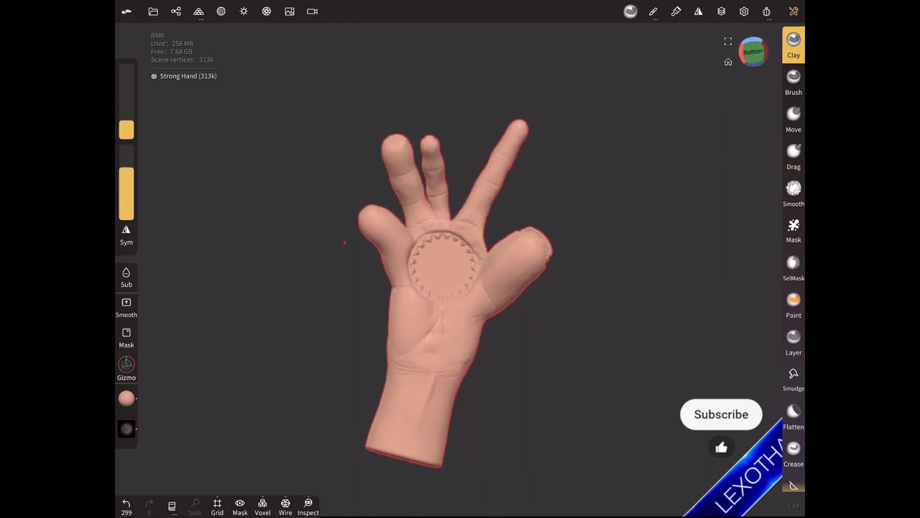